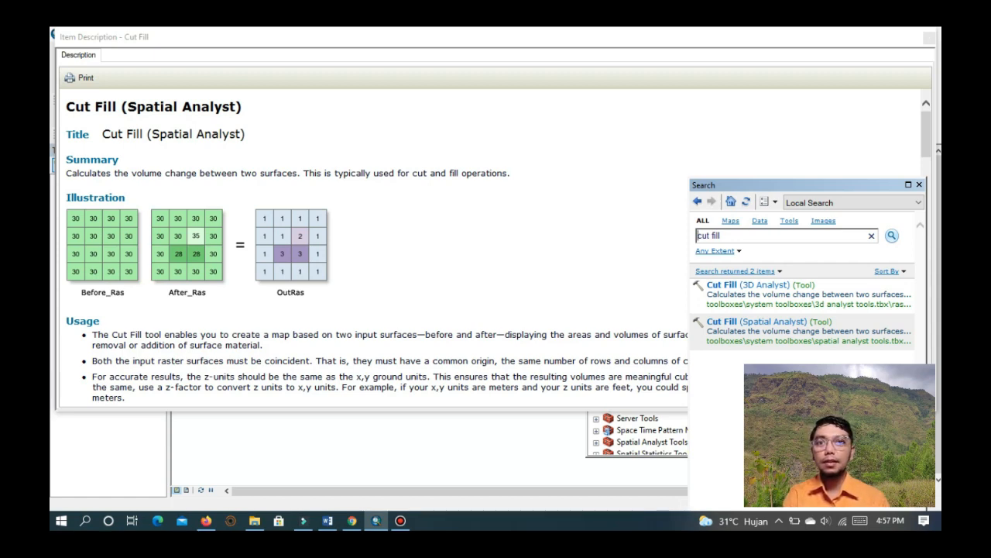
Switch to the How Cut Fill works help page in Chrome and examine the volume calculation formula and its worked example.
{"action": "left_click", "coordinate": [353, 520]}
{"action": "scroll", "coordinate": [496, 294], "scroll_direction": "down", "scroll_amount": 1}
{"action": "scroll", "coordinate": [496, 294], "scroll_direction": "down", "scroll_amount": 6}
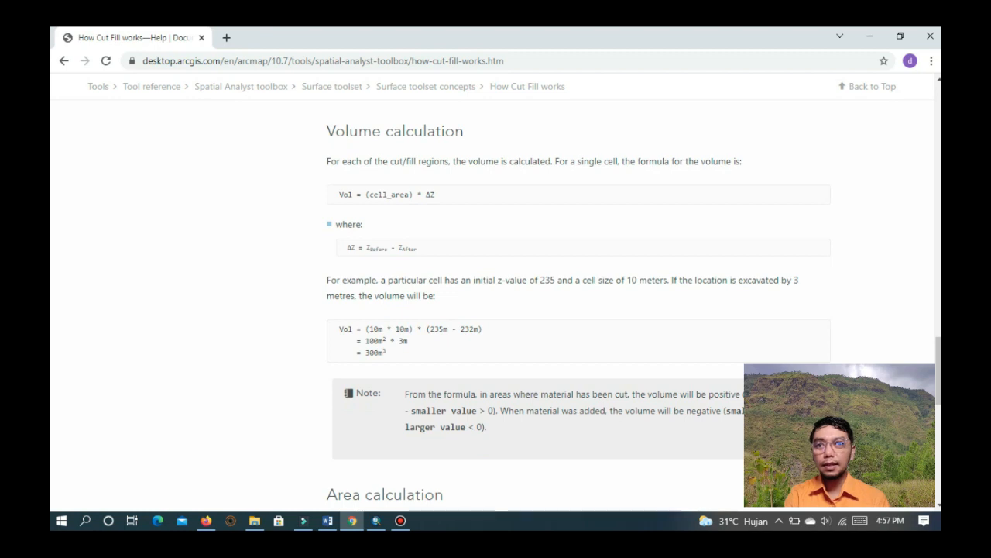
{"action": "left_click_drag", "start_coordinate": [335, 194], "coordinate": [436, 194]}
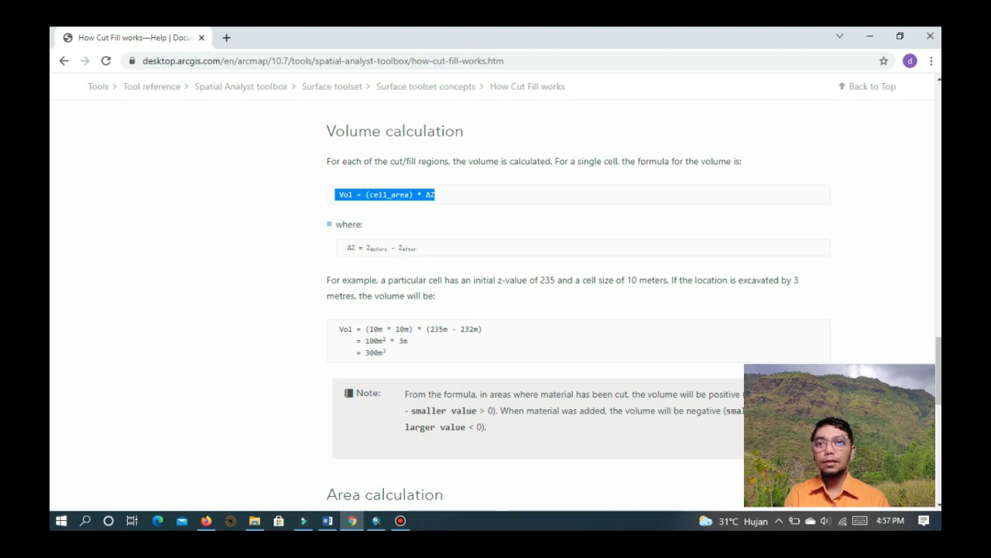
{"action": "left_click_drag", "start_coordinate": [343, 247], "coordinate": [417, 247]}
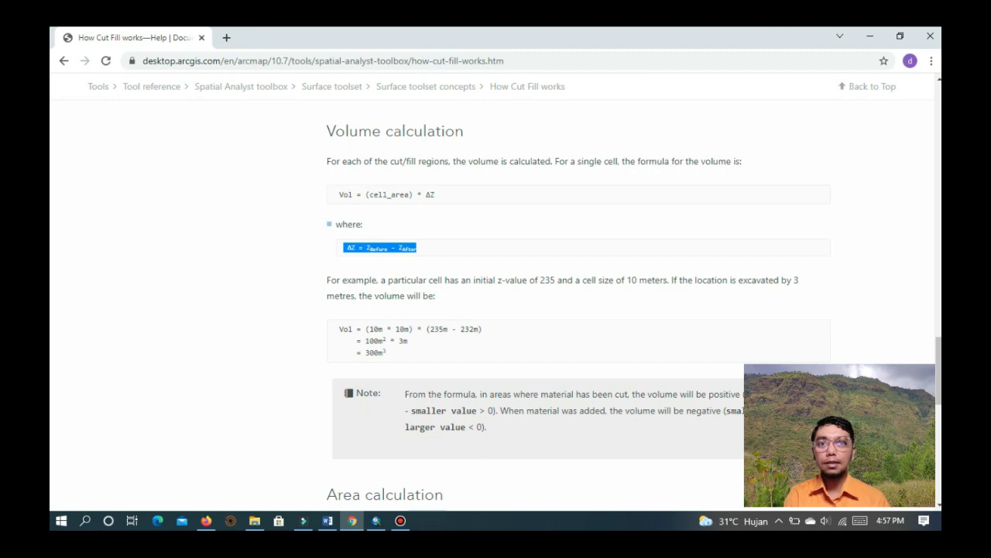
{"action": "left_click_drag", "start_coordinate": [327, 280], "coordinate": [436, 296]}
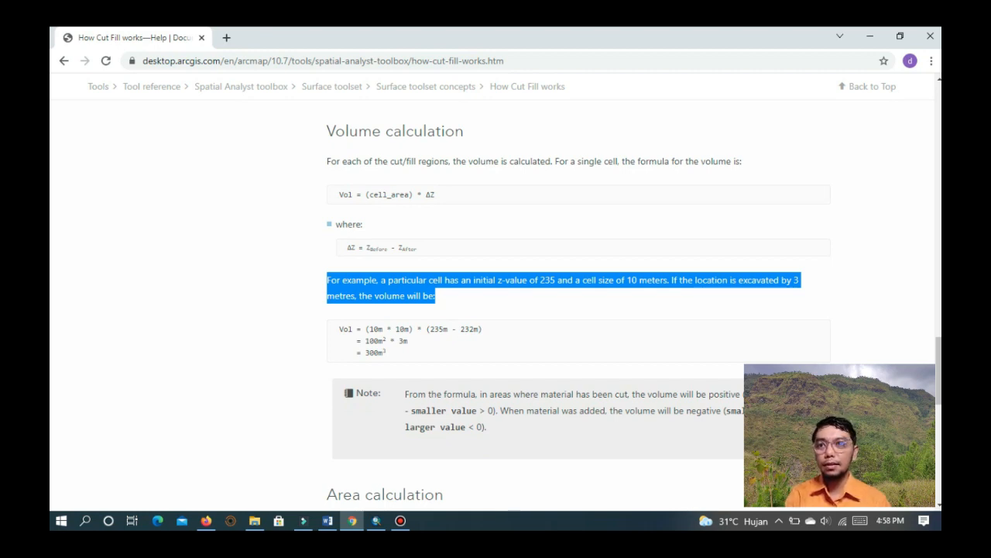
{"action": "left_click_drag", "start_coordinate": [340, 328], "coordinate": [385, 353]}
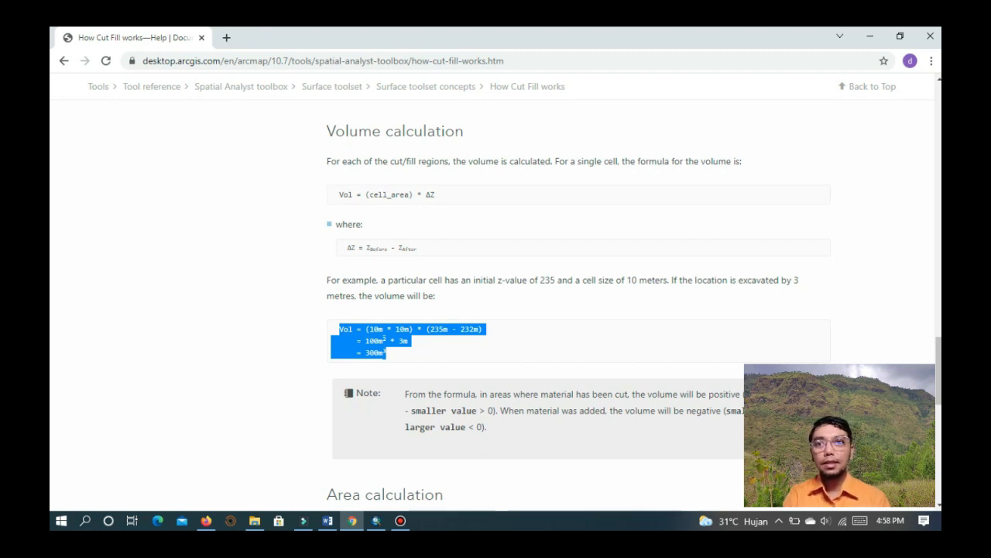
Examine the area calculation section and the example attribute table rows for filled, cut and unchanged regions.
{"action": "scroll", "coordinate": [495, 295], "scroll_direction": "down", "scroll_amount": 4}
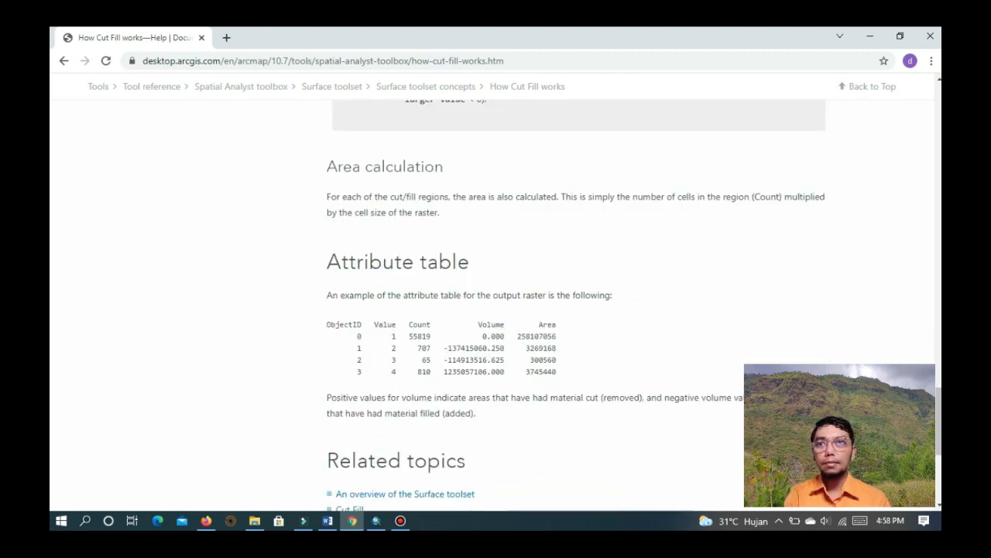
{"action": "left_click_drag", "start_coordinate": [357, 348], "coordinate": [556, 360]}
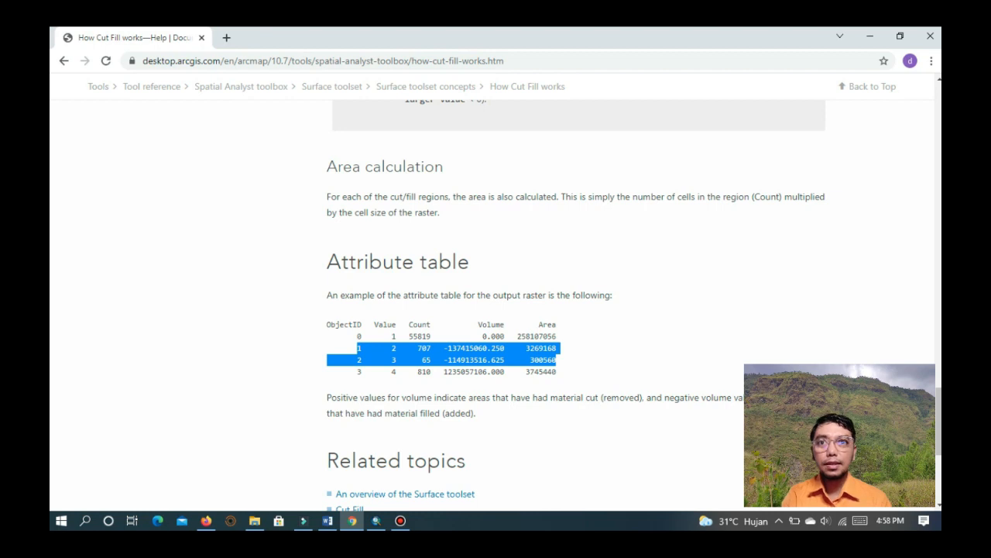
{"action": "left_click_drag", "start_coordinate": [357, 372], "coordinate": [556, 372]}
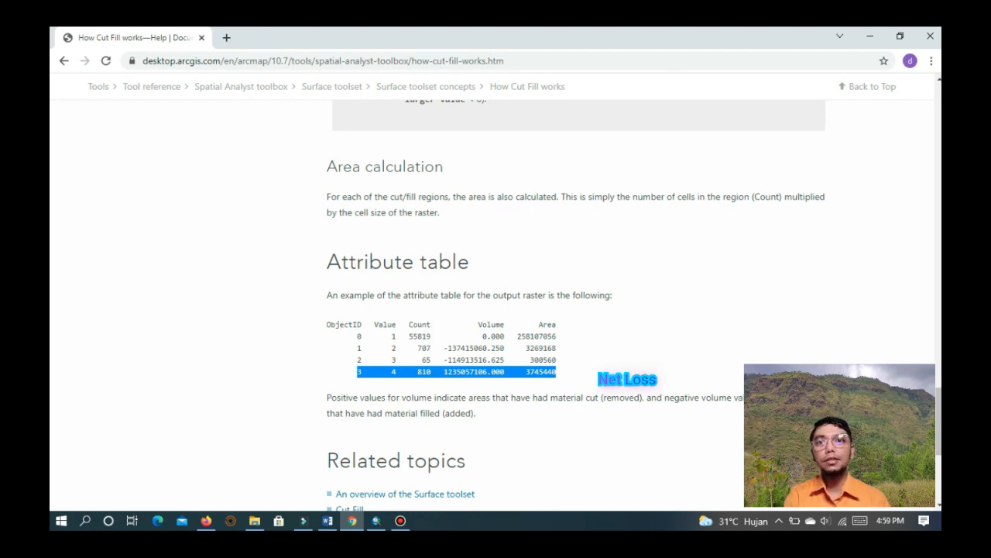
{"action": "left_click_drag", "start_coordinate": [353, 336], "coordinate": [556, 336]}
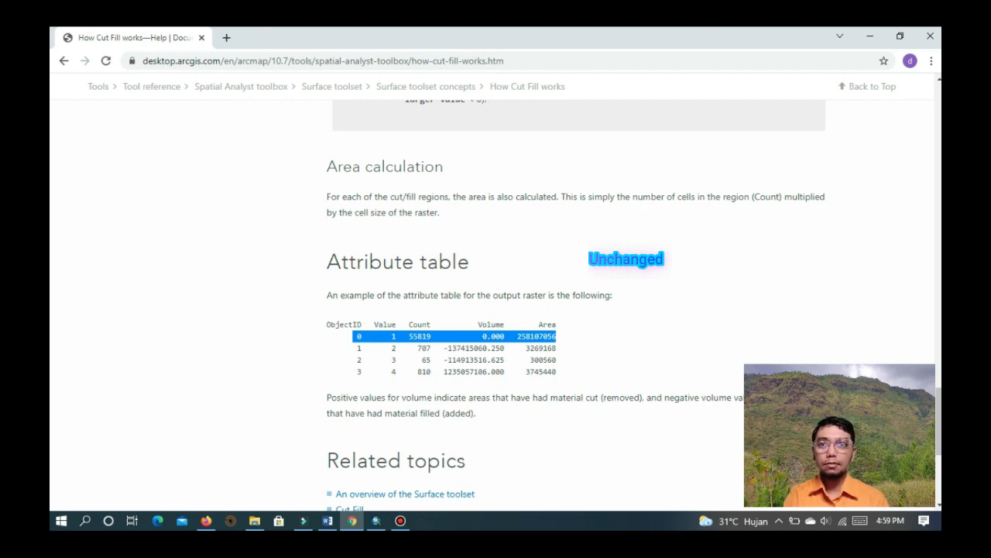
{"action": "scroll", "coordinate": [495, 310], "scroll_direction": "down", "scroll_amount": 3}
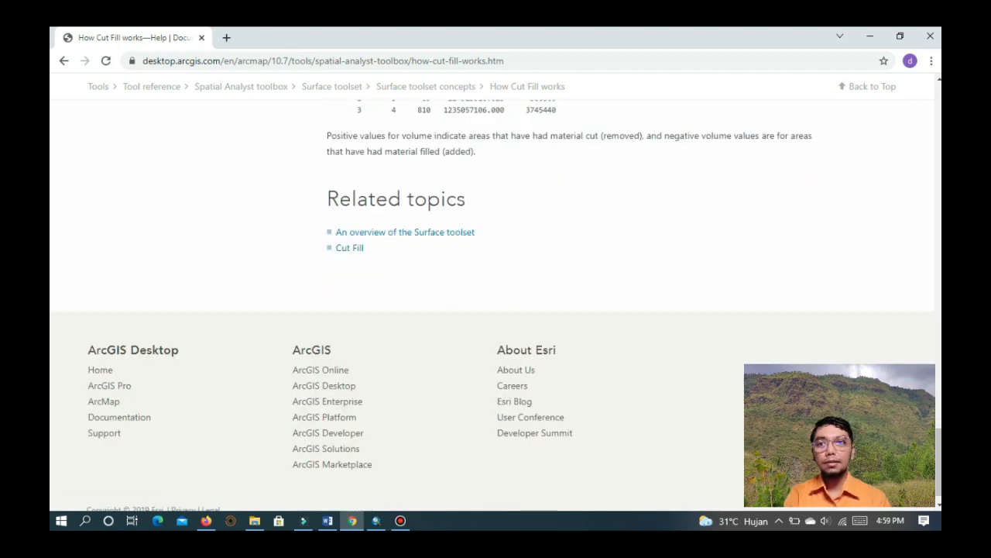
{"action": "scroll", "coordinate": [496, 310], "scroll_direction": "up", "scroll_amount": 3}
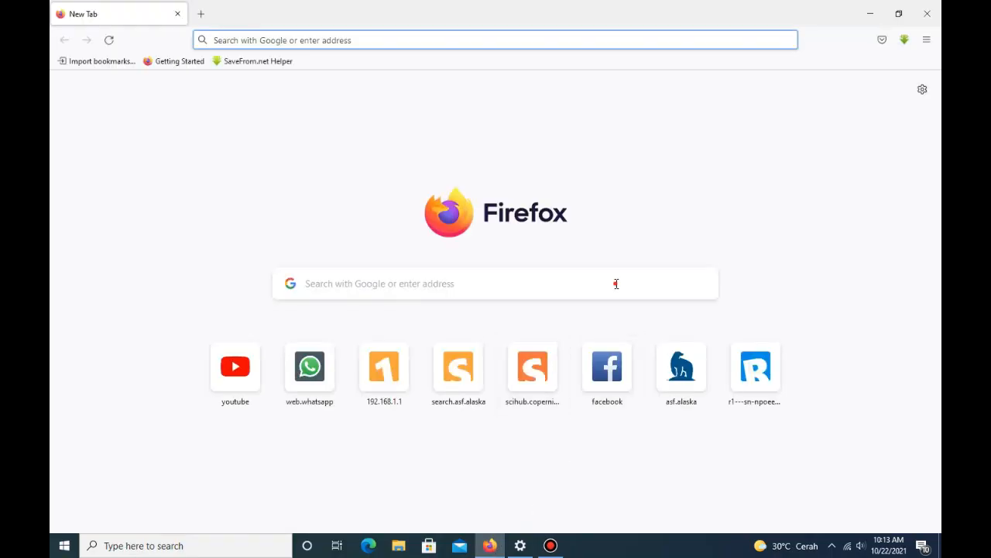
Go to asf.alaska.edu in Firefox and open the Vertex data search.
{"action": "left_click", "coordinate": [615, 283]}
{"action": "type", "text": "asf.alaska.edu"}
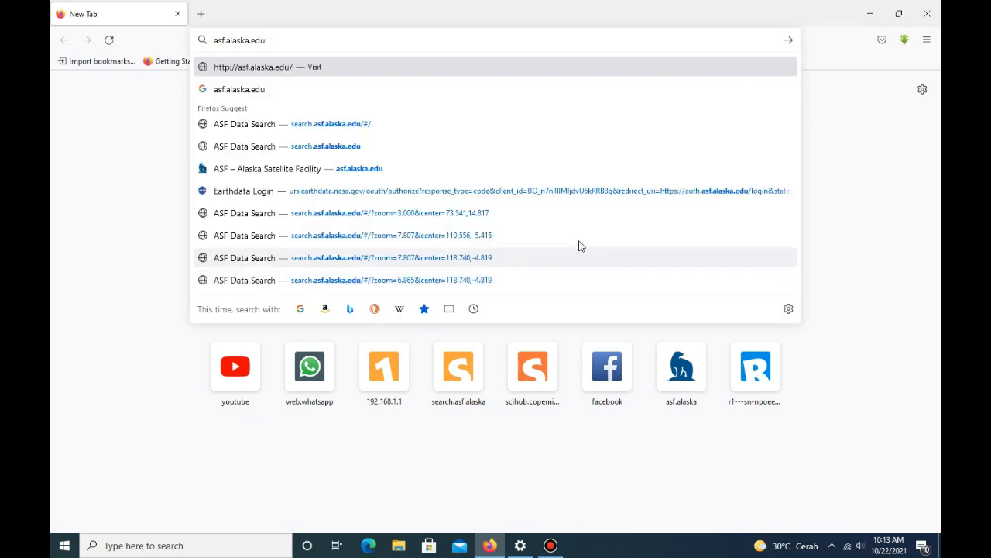
{"action": "left_click", "coordinate": [321, 68]}
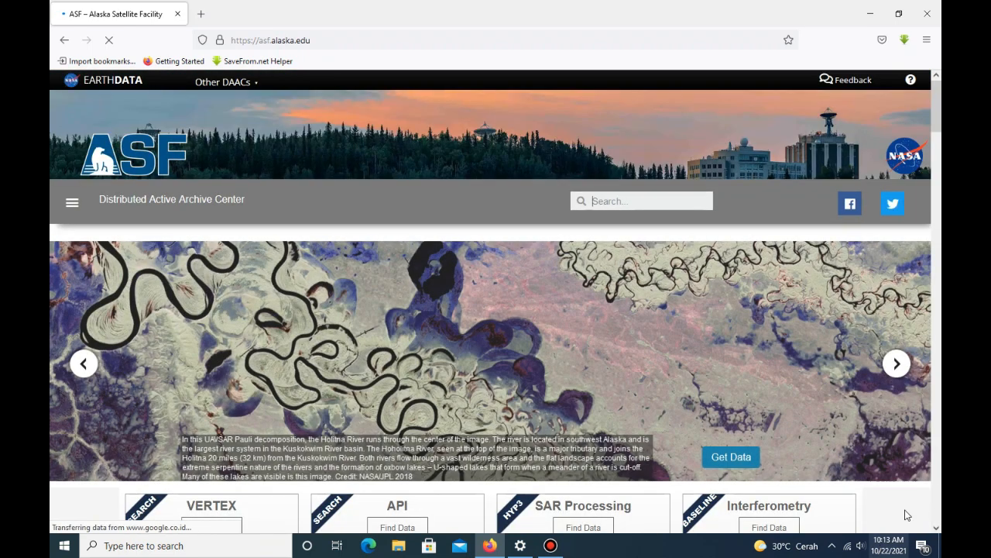
{"action": "scroll", "coordinate": [821, 331], "scroll_direction": "down", "scroll_amount": 3}
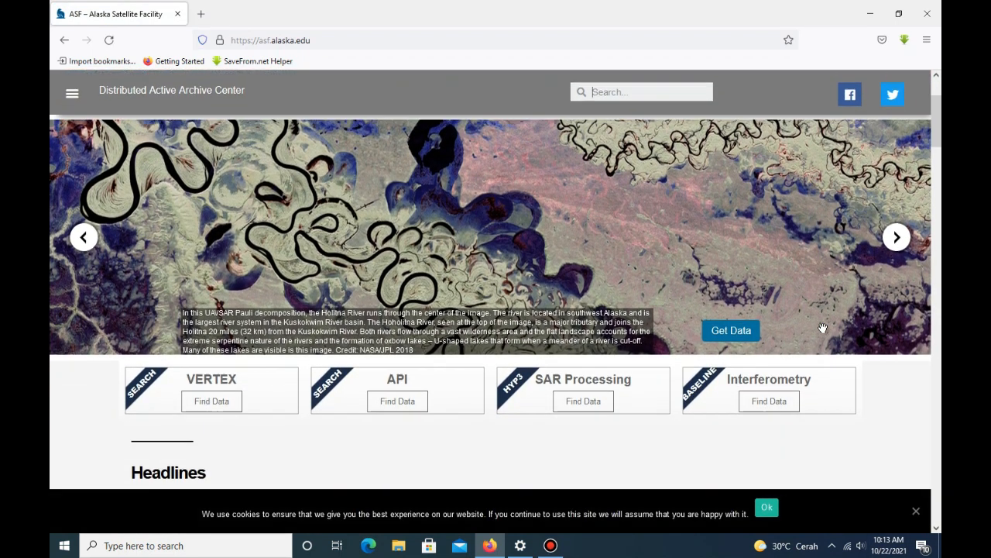
{"action": "left_click", "coordinate": [210, 408]}
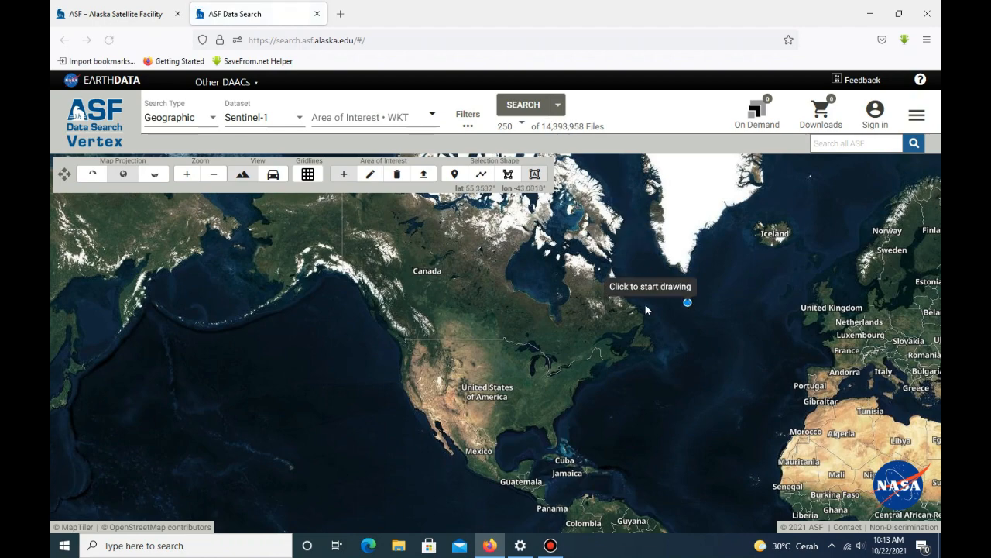
Set the dataset to ALOS PALSAR and draw a rectangular area of interest from Makassar inland past Sapaya in South Sulawesi.
{"action": "left_click_drag", "start_coordinate": [754, 346], "coordinate": [403, 255]}
{"action": "left_click_drag", "start_coordinate": [685, 413], "coordinate": [496, 352]}
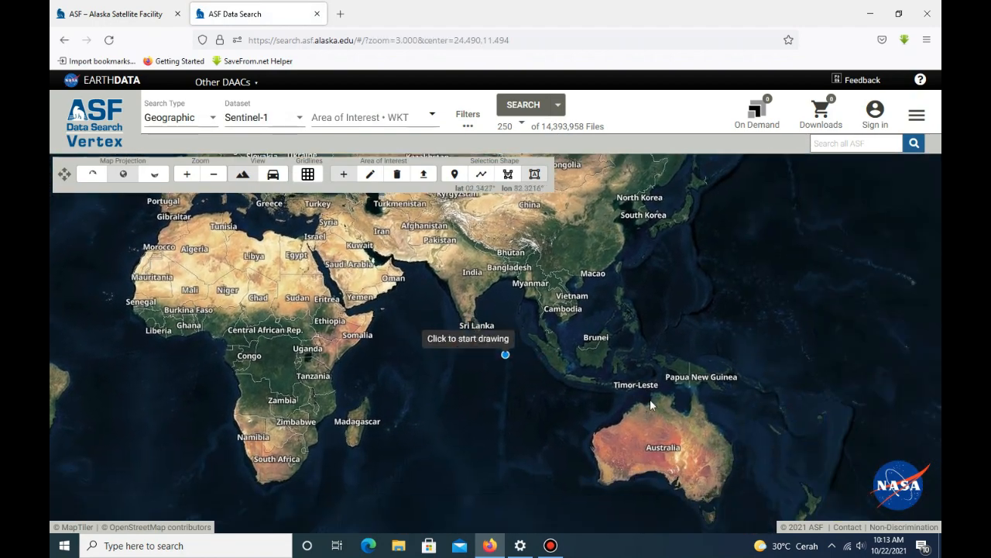
{"action": "scroll", "coordinate": [617, 377], "scroll_direction": "up", "scroll_amount": 5}
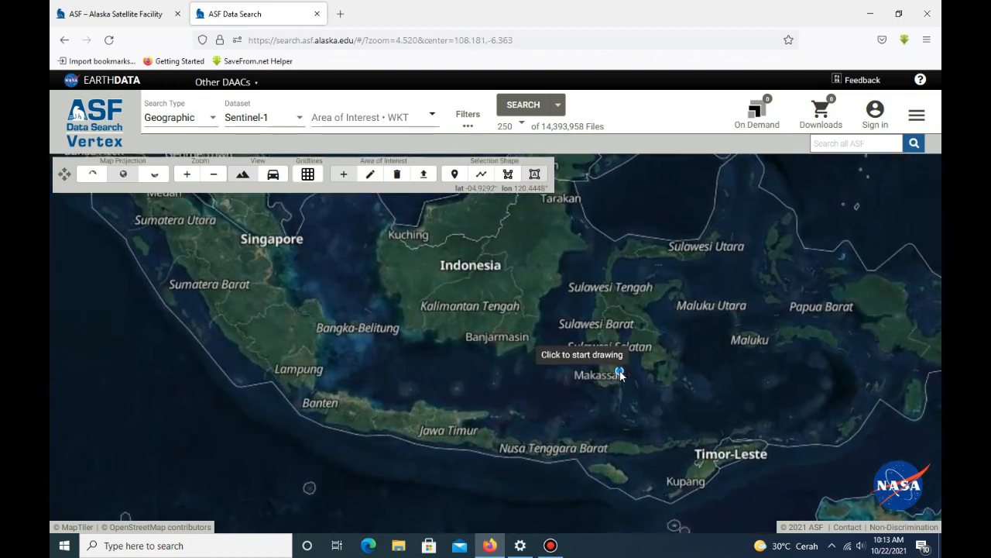
{"action": "scroll", "coordinate": [619, 375], "scroll_direction": "up", "scroll_amount": 8}
{"action": "scroll", "coordinate": [578, 392], "scroll_direction": "up", "scroll_amount": 4}
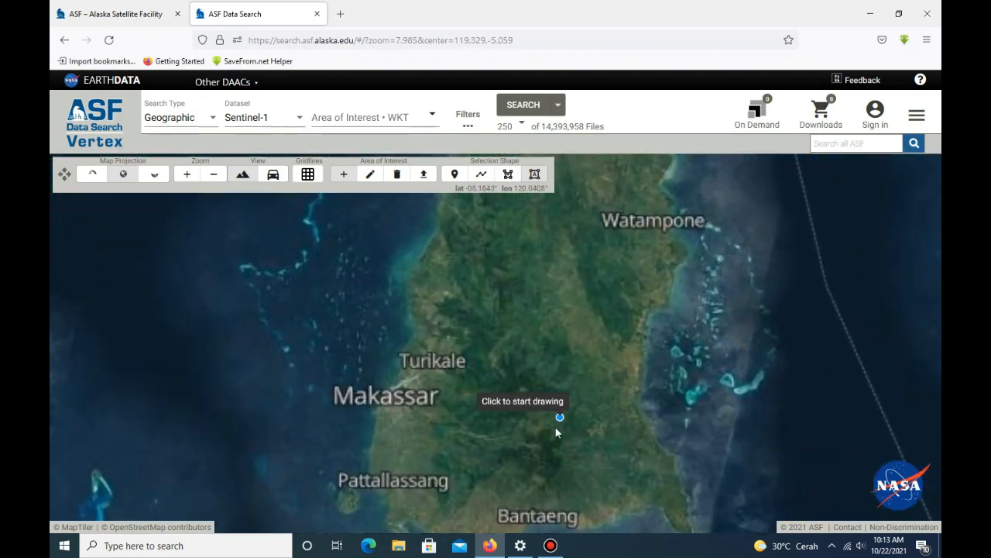
{"action": "scroll", "coordinate": [560, 352], "scroll_direction": "up", "scroll_amount": 5}
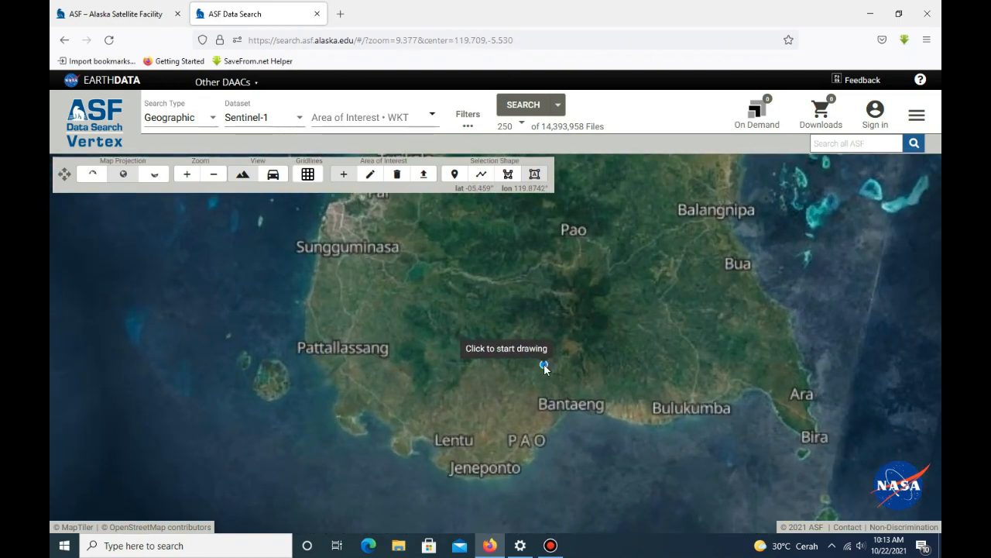
{"action": "scroll", "coordinate": [545, 370], "scroll_direction": "down", "scroll_amount": 3}
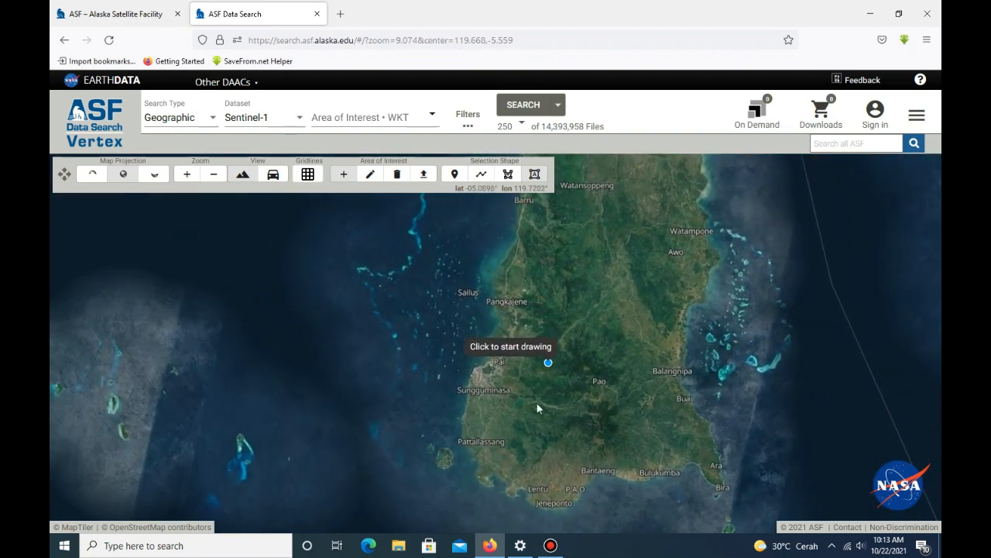
{"action": "scroll", "coordinate": [515, 411], "scroll_direction": "up", "scroll_amount": 2}
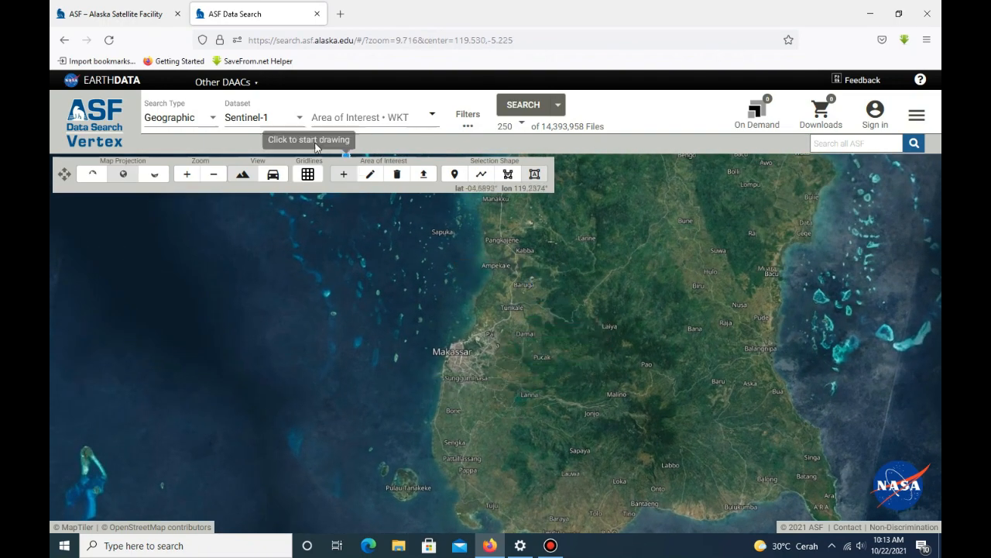
{"action": "left_click", "coordinate": [294, 119]}
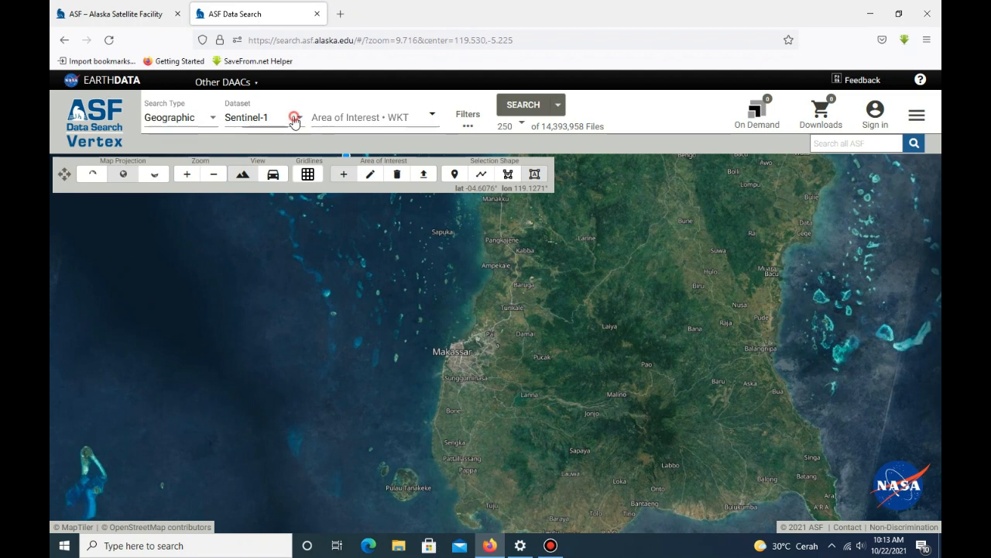
{"action": "left_click", "coordinate": [284, 148]}
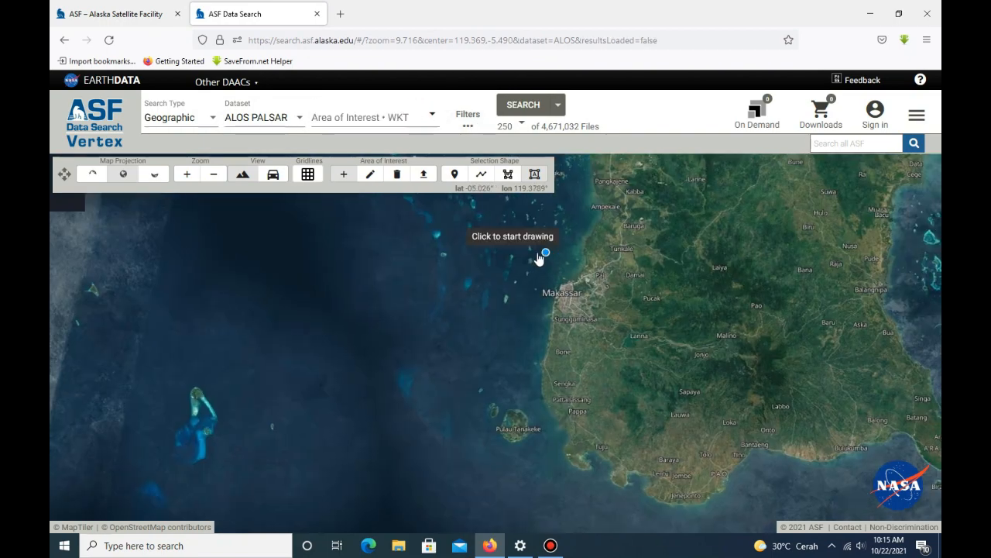
{"action": "left_click_drag", "start_coordinate": [546, 253], "coordinate": [520, 257]}
{"action": "left_click", "coordinate": [526, 252]}
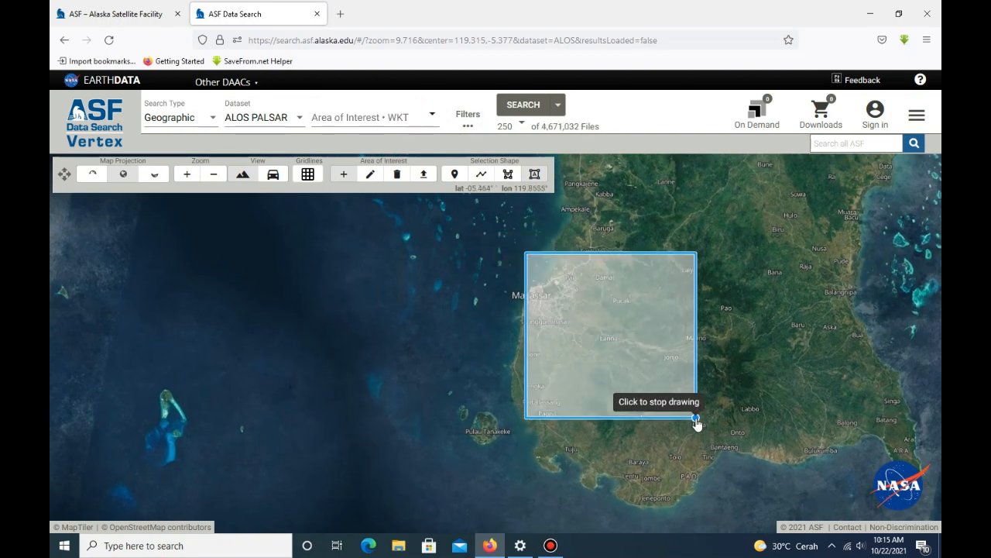
{"action": "left_click", "coordinate": [697, 419]}
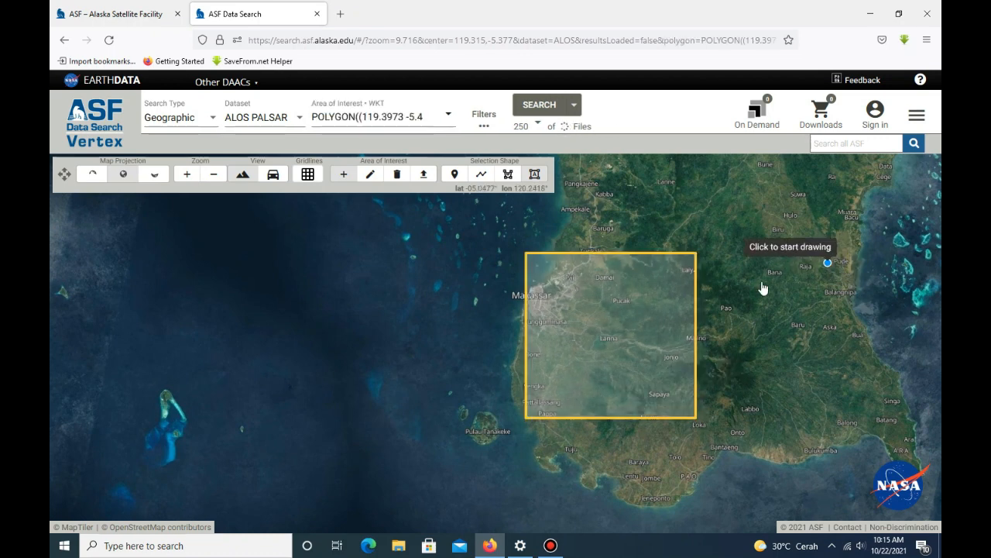
Filter the search to the Hi-Res Terrain Corrected file type and run it.
{"action": "left_click", "coordinate": [474, 121]}
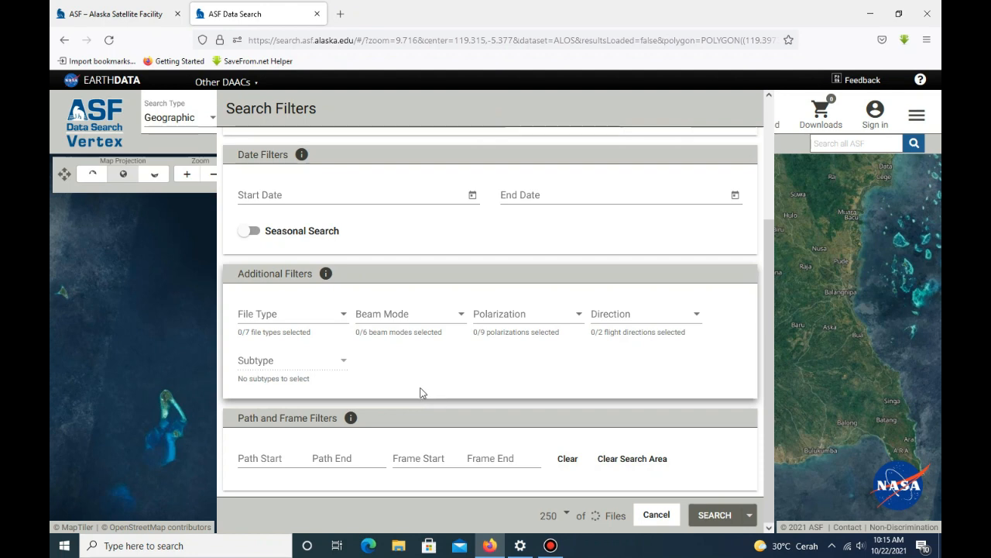
{"action": "left_click", "coordinate": [342, 316]}
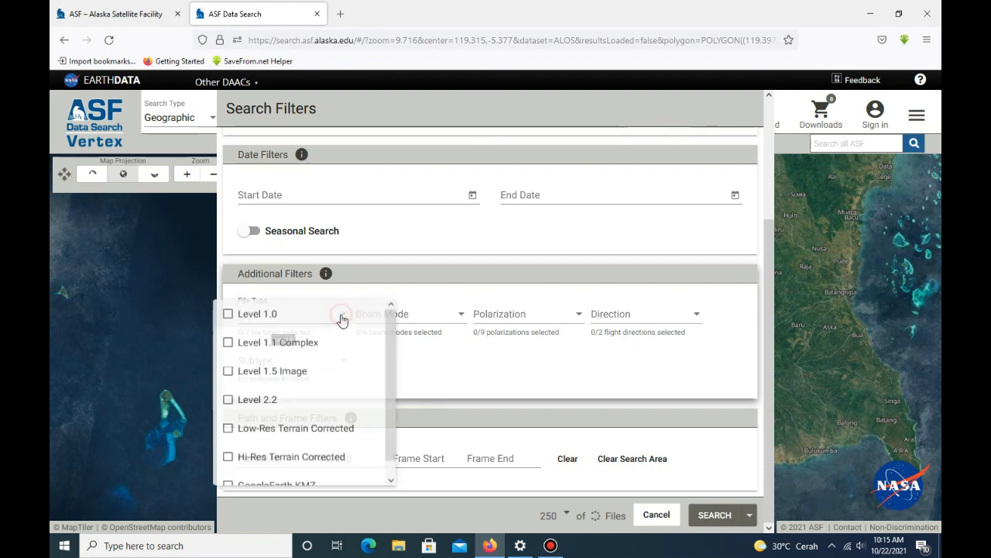
{"action": "scroll", "coordinate": [400, 432], "scroll_direction": "down", "scroll_amount": 1}
{"action": "left_click", "coordinate": [228, 449]}
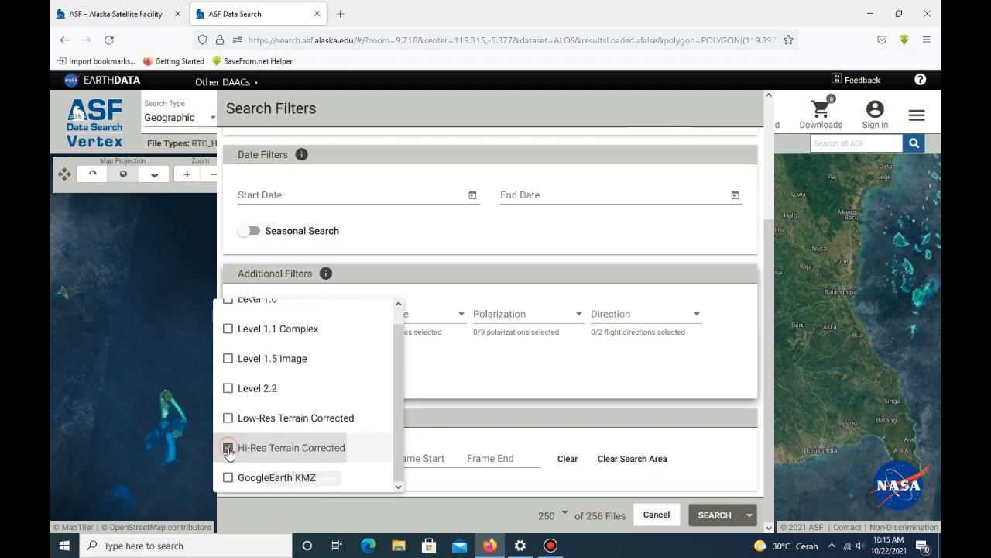
{"action": "left_click", "coordinate": [713, 520]}
{"action": "left_click", "coordinate": [714, 517]}
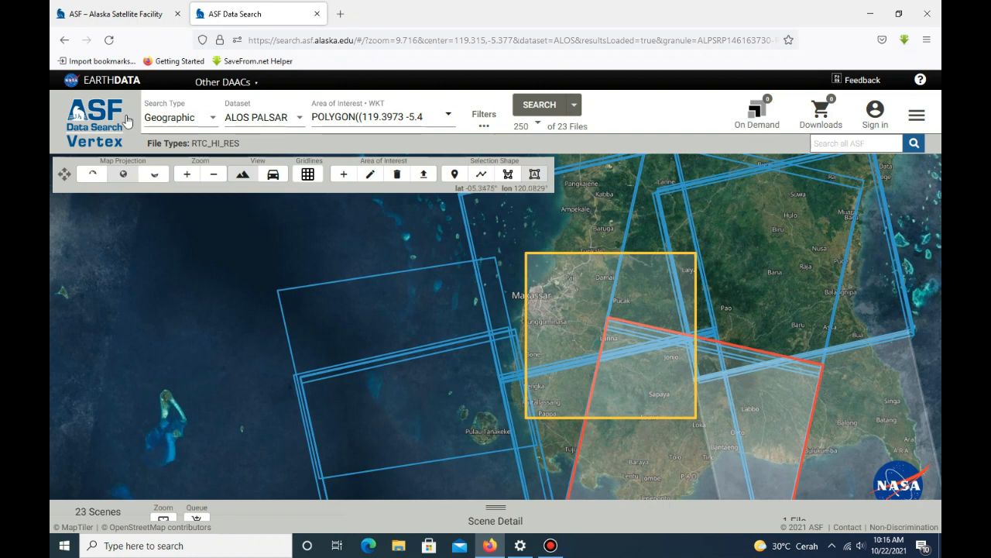
Download the Hi-Res Terrain Corrected file of scene ALPSRP055217080 over Makassar with the WinRAR open option, check its progress and return to the search results.
{"action": "left_click", "coordinate": [580, 353]}
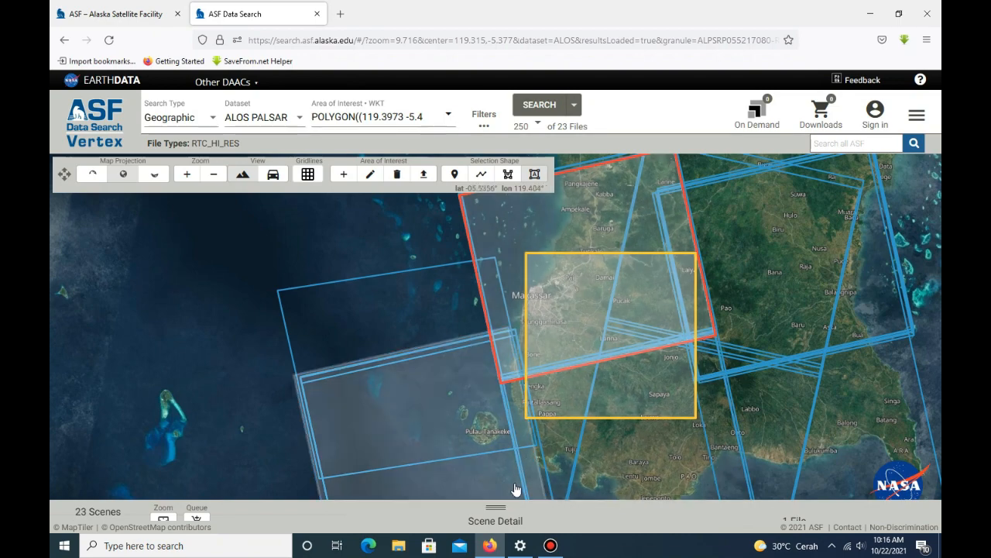
{"action": "left_click_drag", "start_coordinate": [489, 507], "coordinate": [480, 245]}
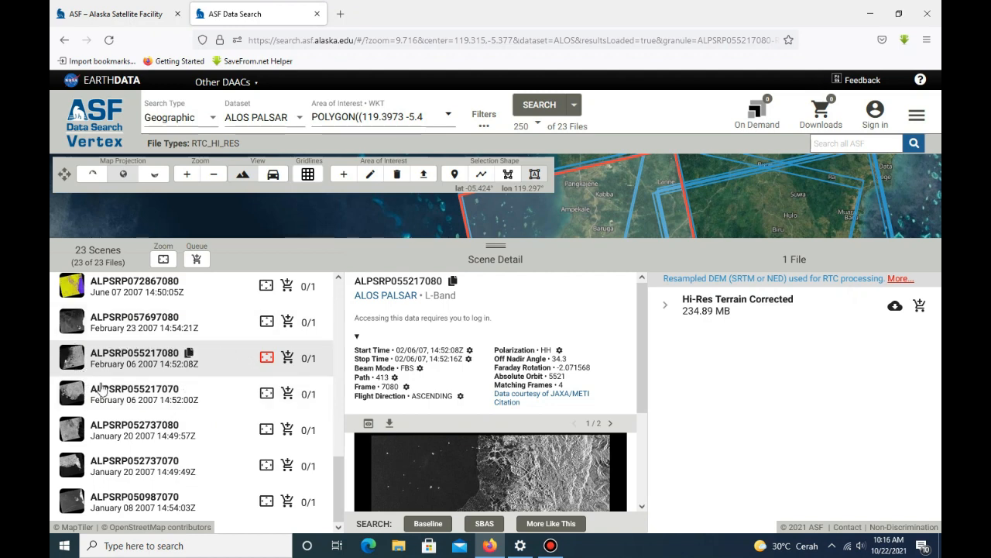
{"action": "left_click", "coordinate": [889, 310]}
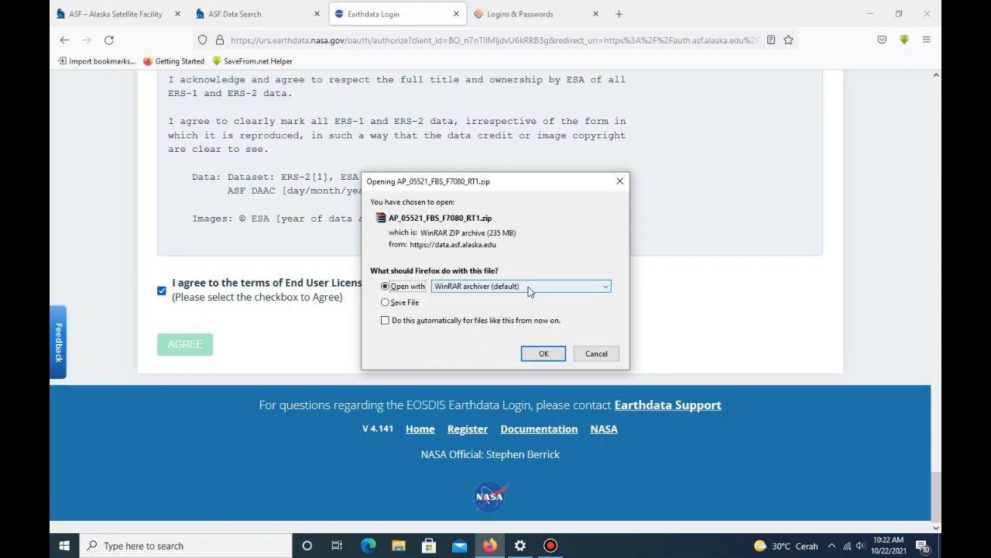
{"action": "left_click", "coordinate": [545, 354]}
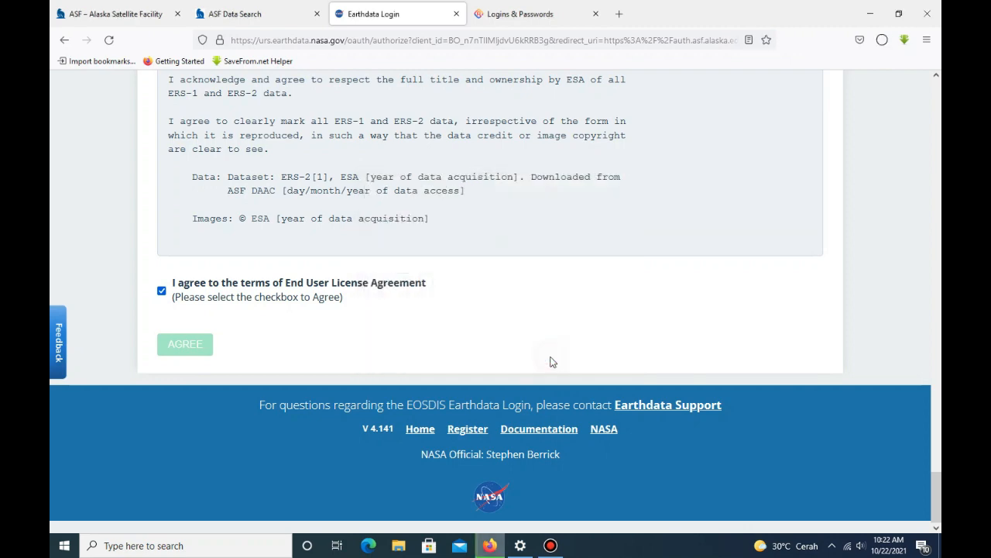
{"action": "left_click", "coordinate": [882, 42]}
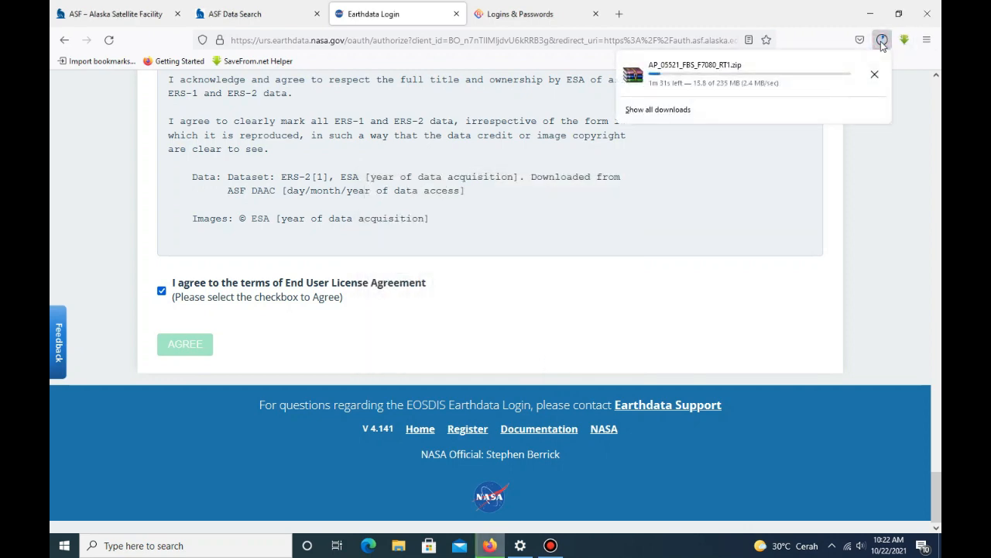
{"action": "left_click", "coordinate": [263, 15]}
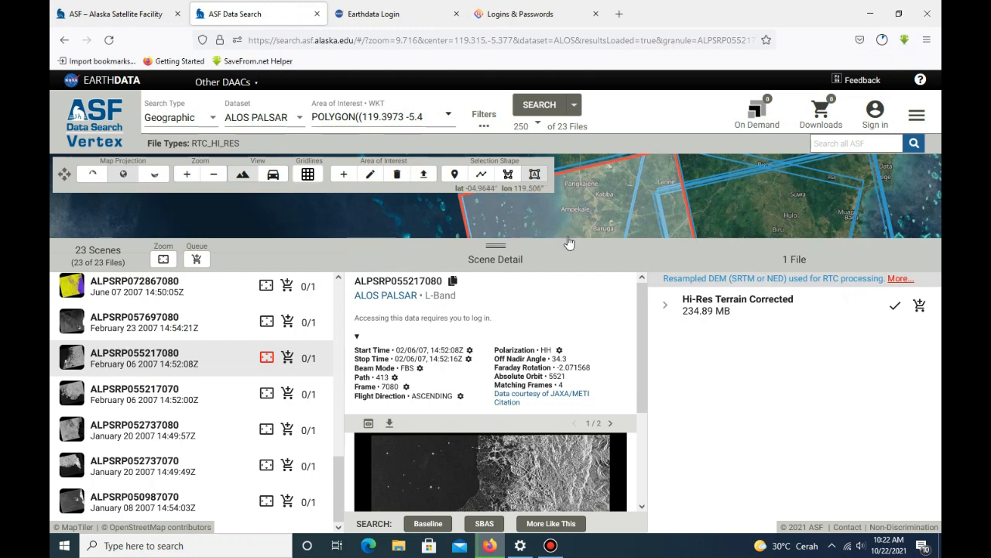
Compare the footprints of the listed 2007 and 2008 scenes with the area of interest to find a second scene covering Makassar.
{"action": "left_click_drag", "start_coordinate": [569, 241], "coordinate": [533, 362]}
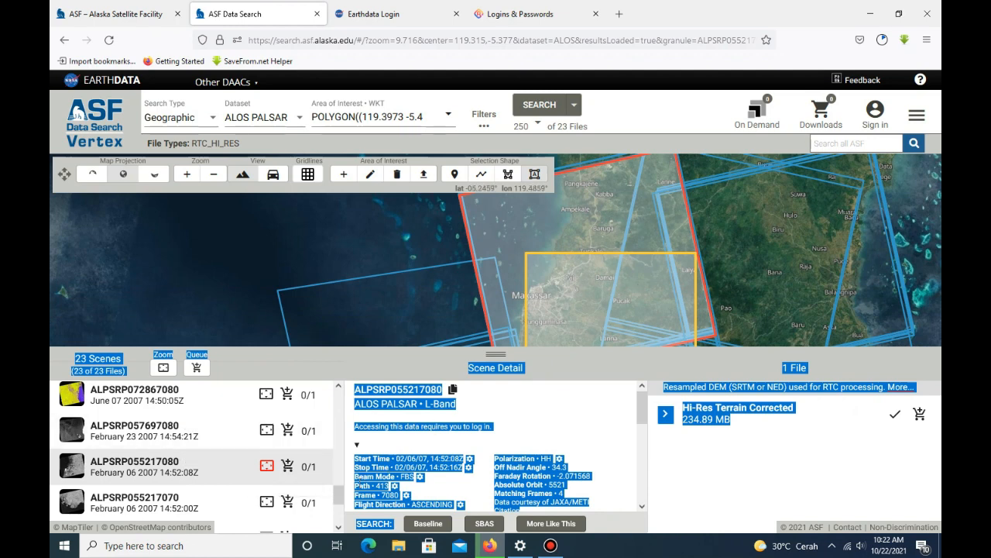
{"action": "left_click_drag", "start_coordinate": [339, 488], "coordinate": [341, 453]}
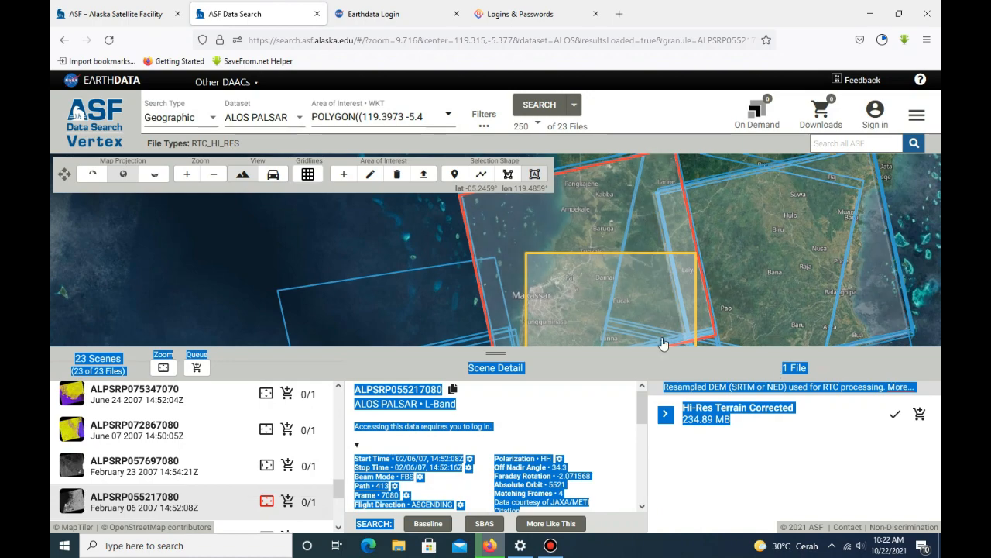
{"action": "left_click", "coordinate": [658, 366]}
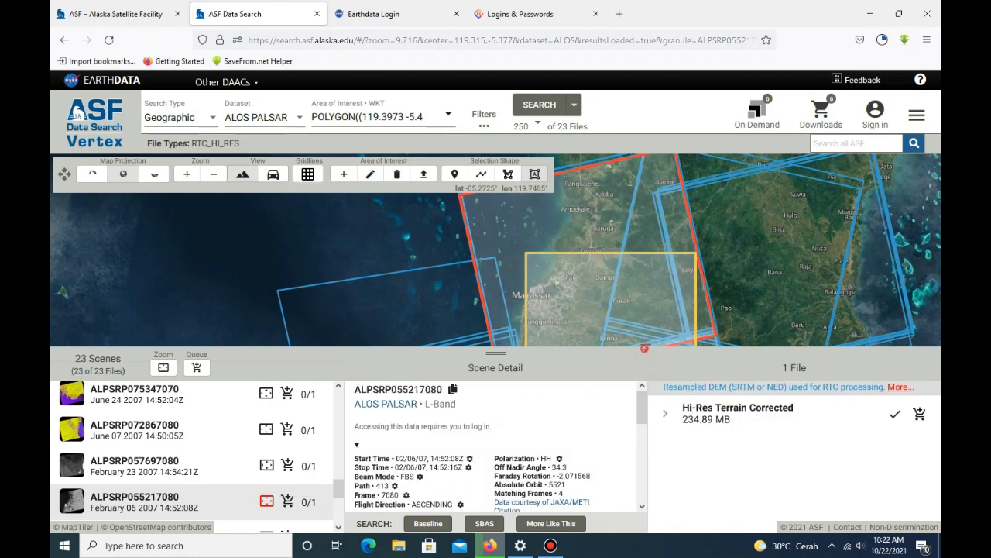
{"action": "left_click_drag", "start_coordinate": [644, 349], "coordinate": [644, 261]}
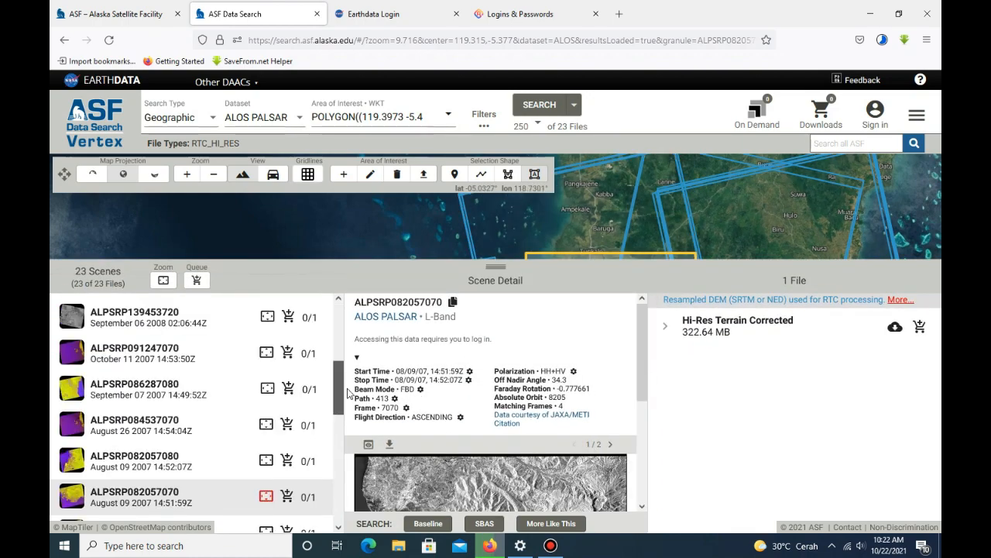
{"action": "left_click_drag", "start_coordinate": [348, 393], "coordinate": [351, 363]}
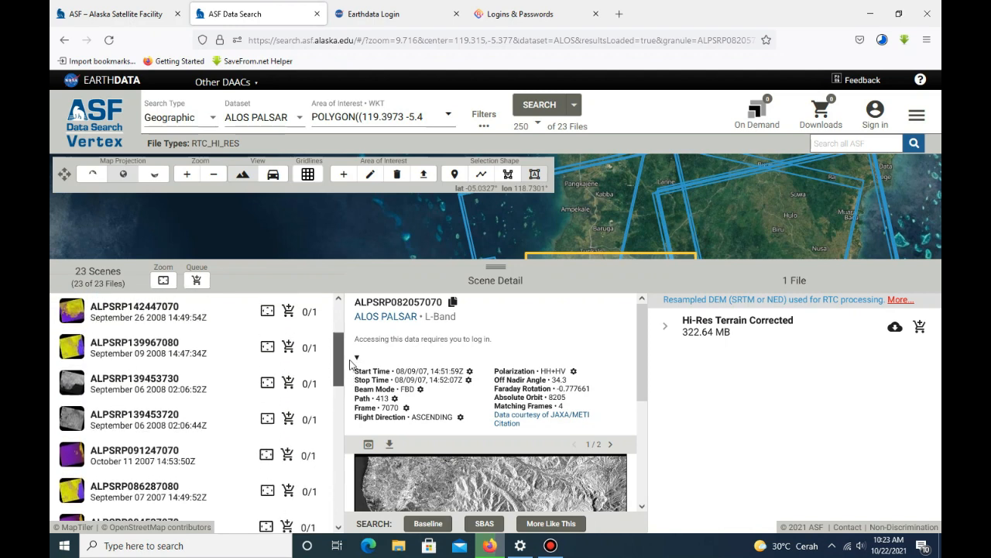
{"action": "left_click", "coordinate": [116, 416]}
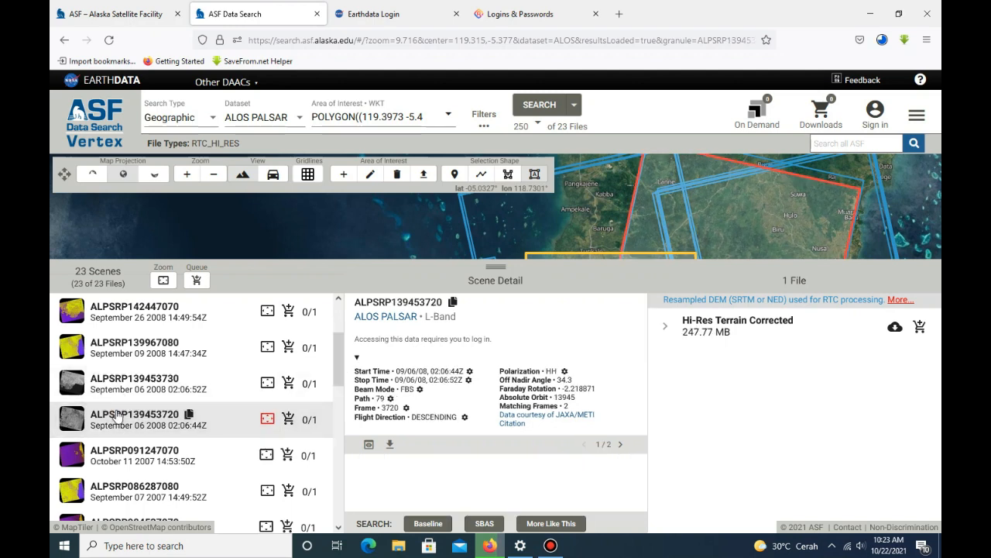
{"action": "left_click", "coordinate": [120, 395]}
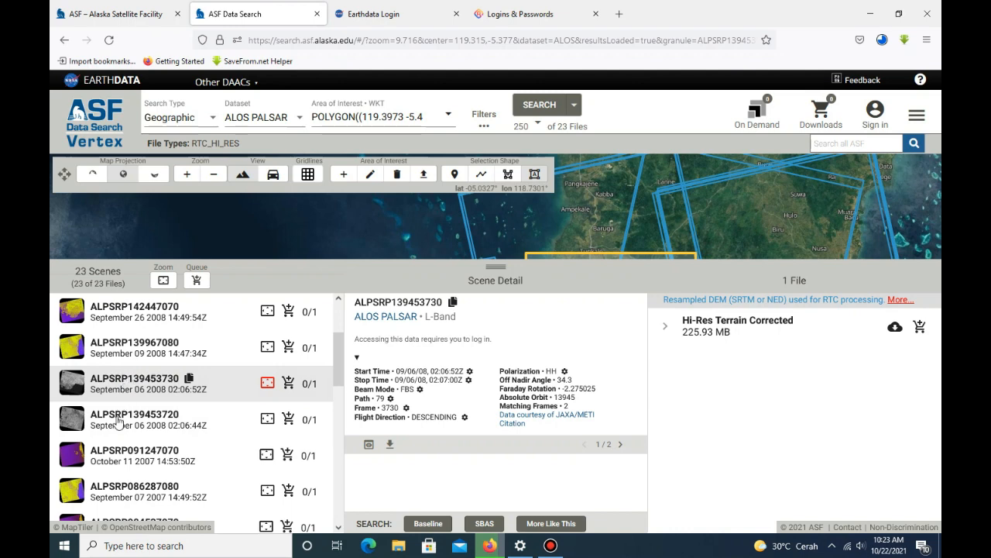
{"action": "left_click", "coordinate": [117, 488]}
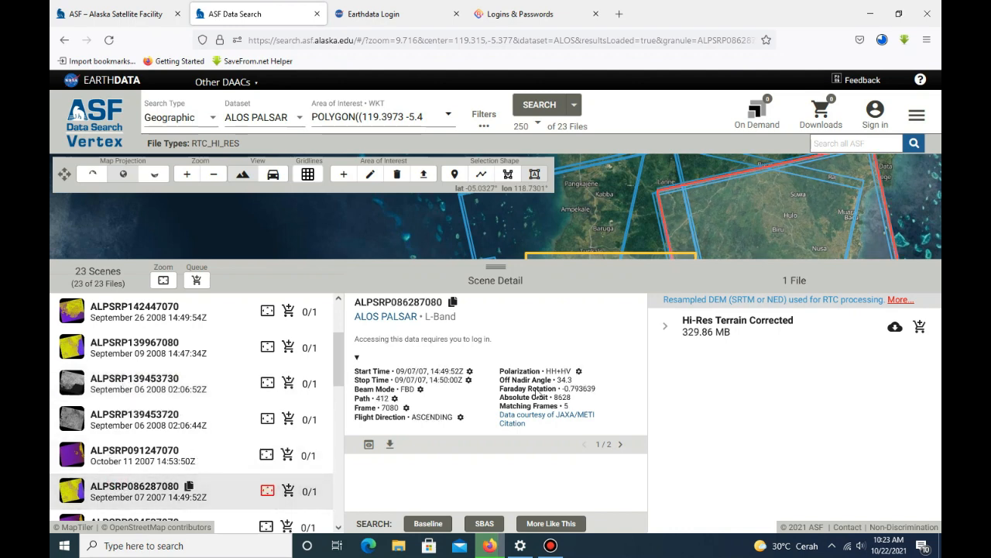
{"action": "left_click", "coordinate": [604, 164]}
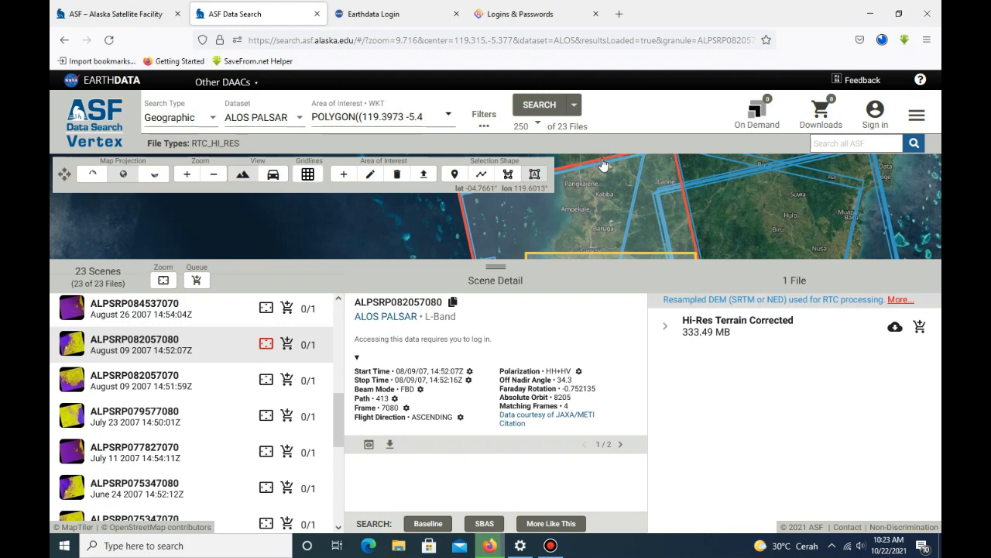
{"action": "left_click", "coordinate": [603, 166]}
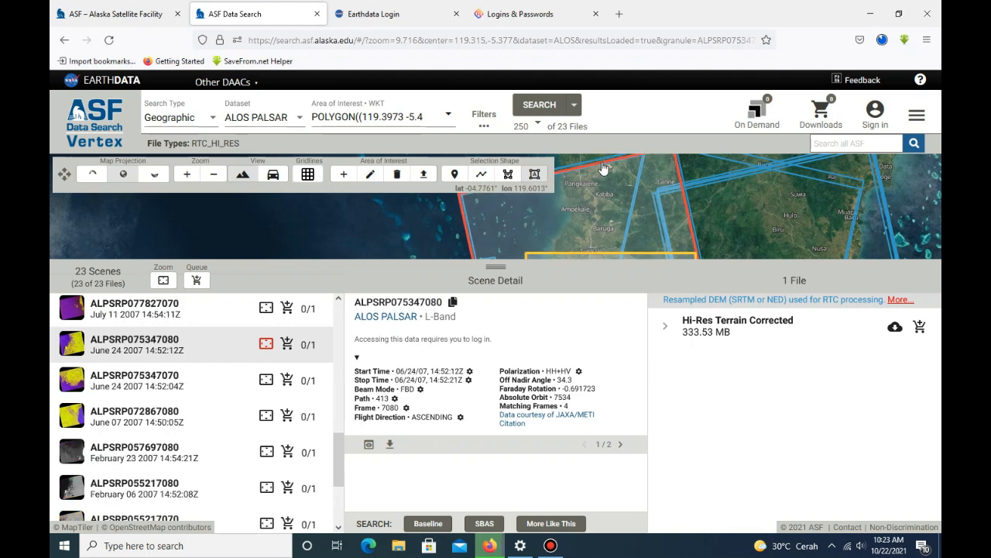
{"action": "left_click", "coordinate": [604, 166]}
Download the Hi-Res Terrain Corrected file of scene ALPSRP142447080 from September 26 2008 with the WinRAR open option.
{"action": "left_click_drag", "start_coordinate": [336, 462], "coordinate": [334, 282]}
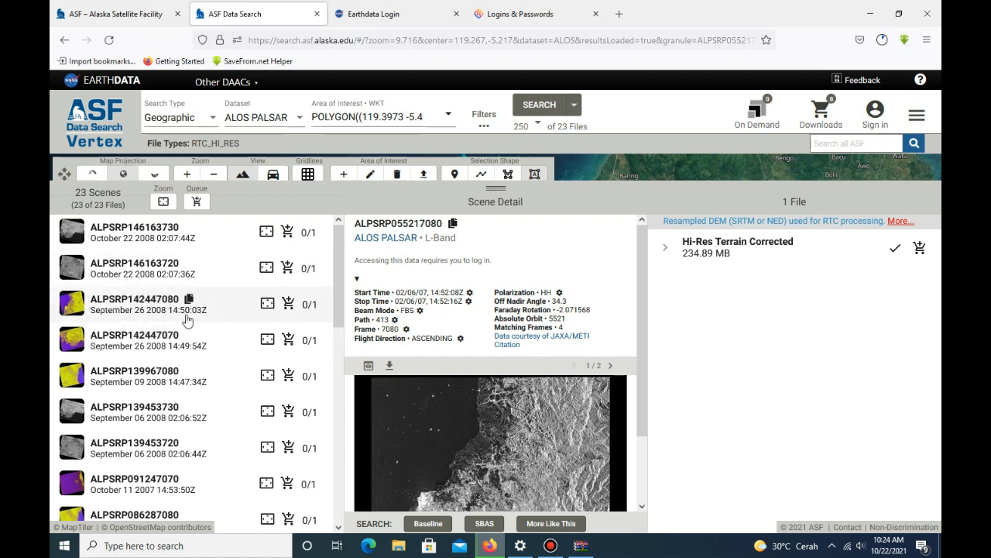
{"action": "left_click", "coordinate": [135, 304]}
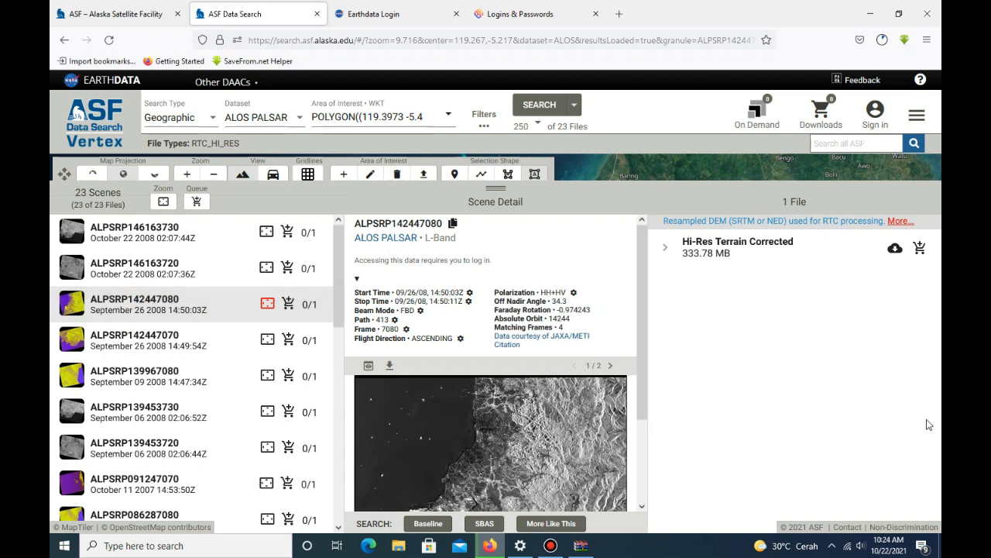
{"action": "left_click", "coordinate": [895, 248]}
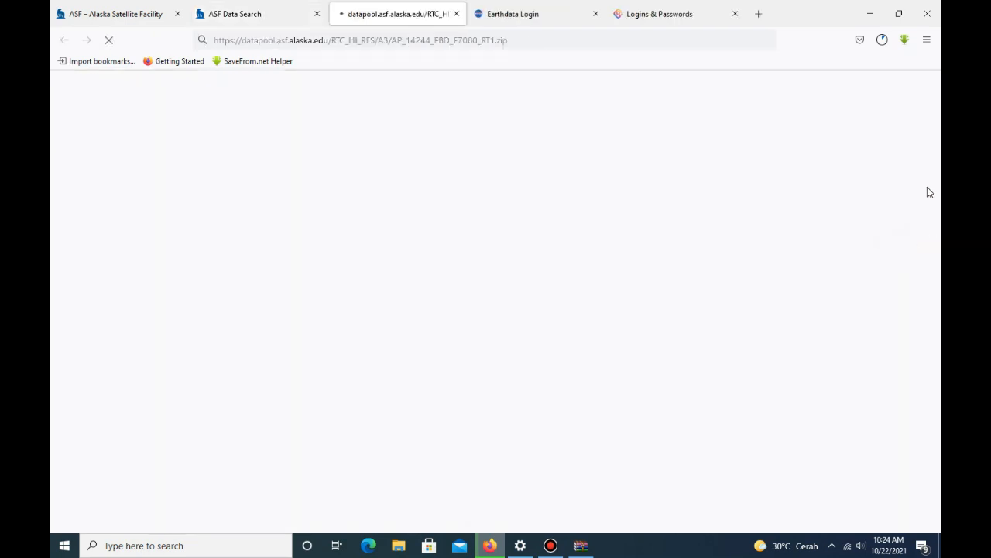
{"action": "left_click", "coordinate": [882, 40]}
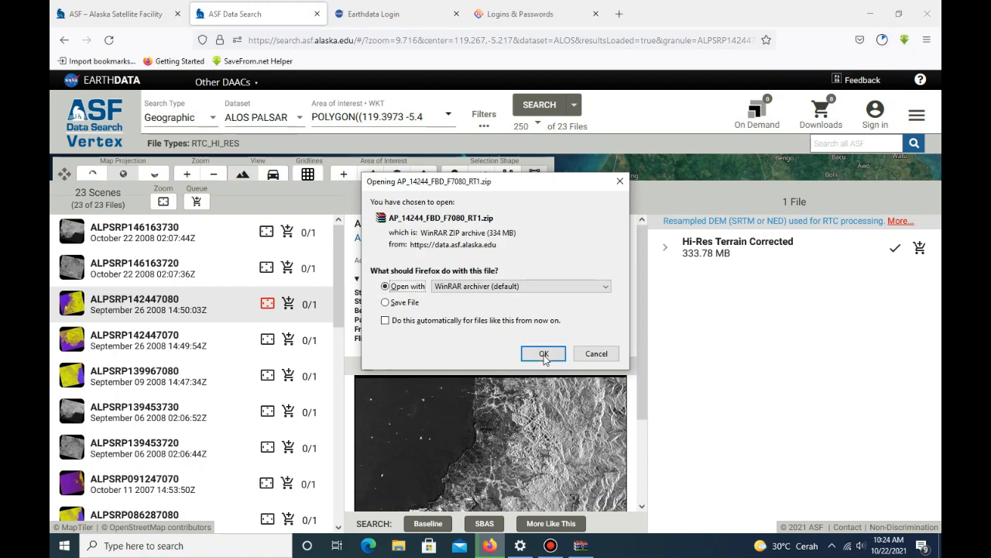
{"action": "left_click", "coordinate": [544, 354]}
Open the containing folder of the downloaded AP_05521_FBS_F7080_RT1-1.zip archive from the browser's download list.
{"action": "left_click", "coordinate": [883, 40]}
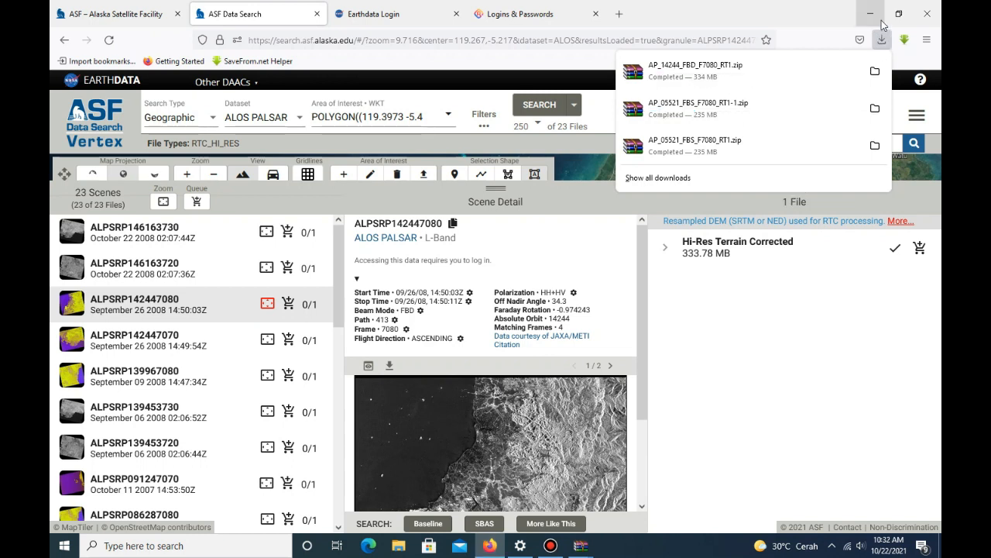
{"action": "left_click", "coordinate": [875, 72]}
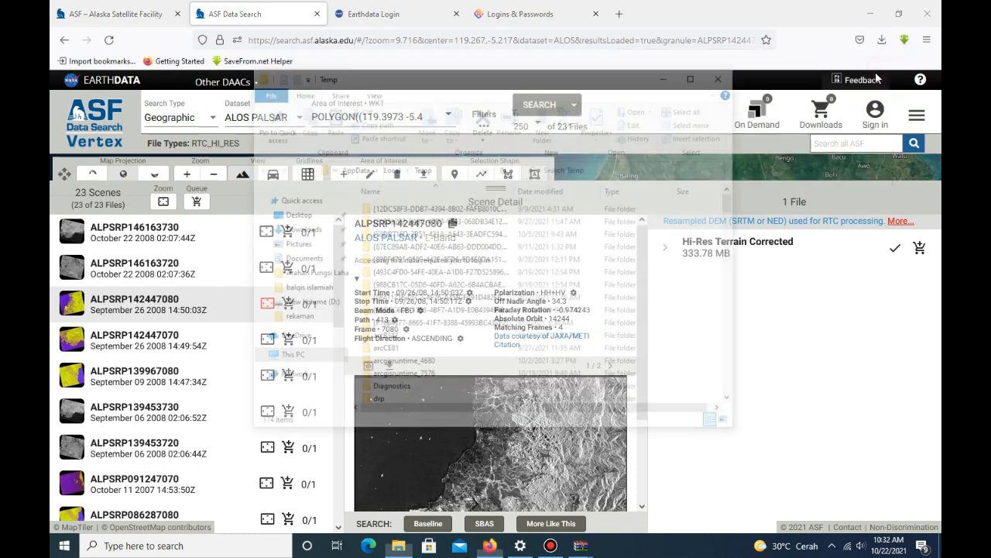
{"action": "left_click", "coordinate": [728, 81]}
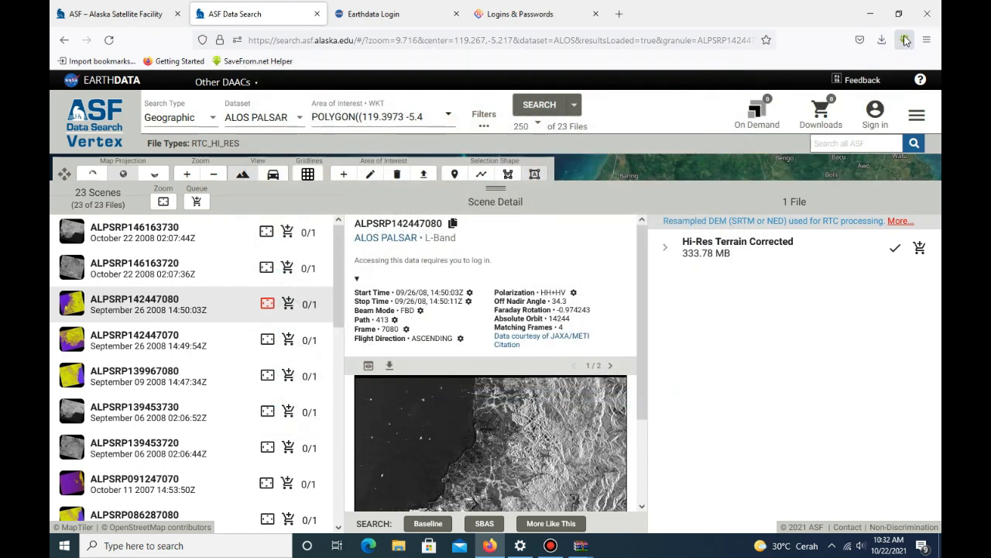
{"action": "left_click", "coordinate": [882, 40]}
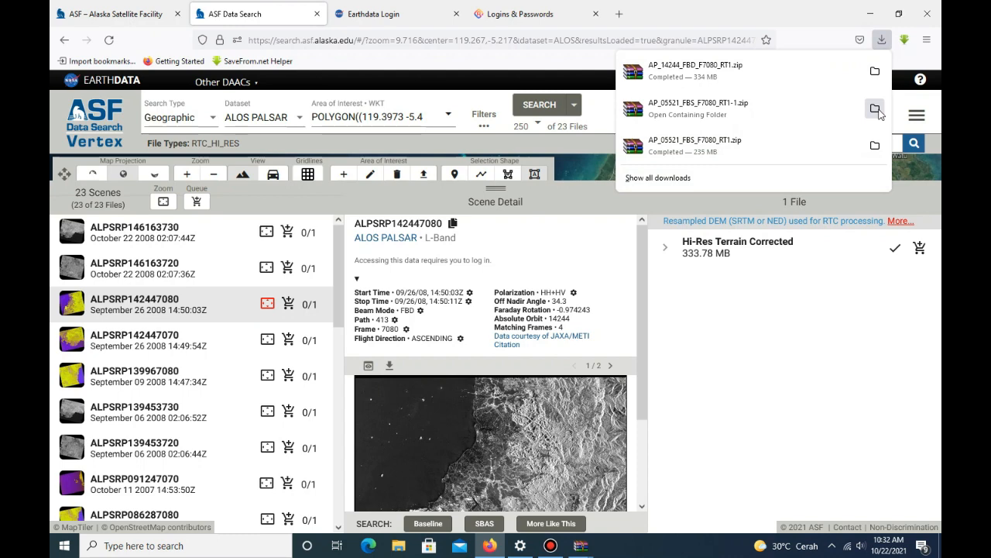
{"action": "left_click", "coordinate": [876, 110]}
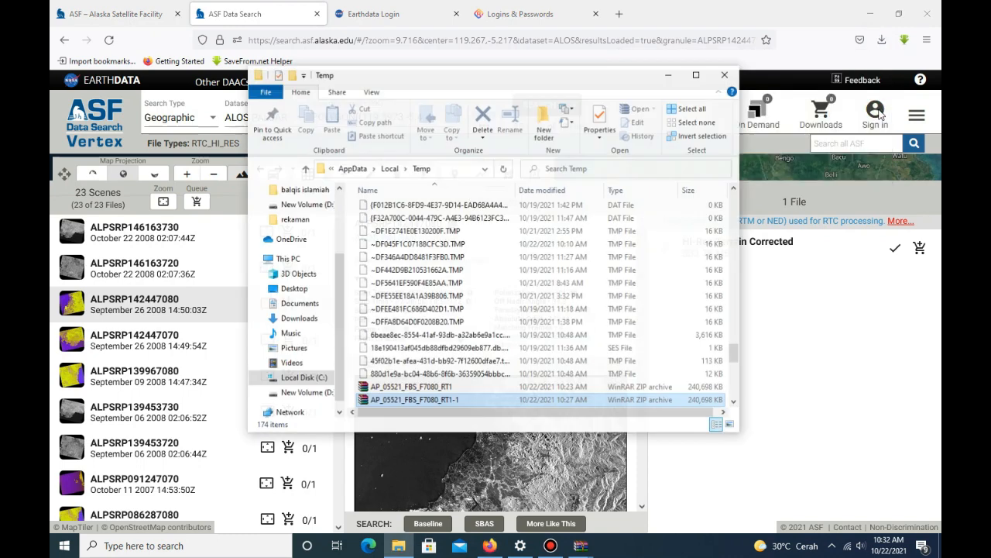
Create a folder named Tugas 2 MK SIG on New Volume (D:) and open it.
{"action": "left_click", "coordinate": [308, 393]}
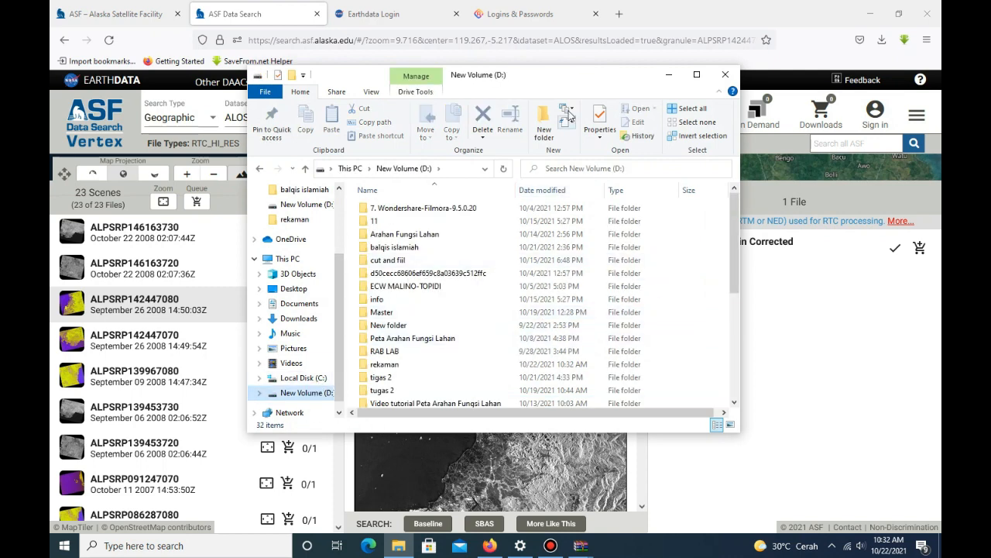
{"action": "left_click", "coordinate": [543, 124]}
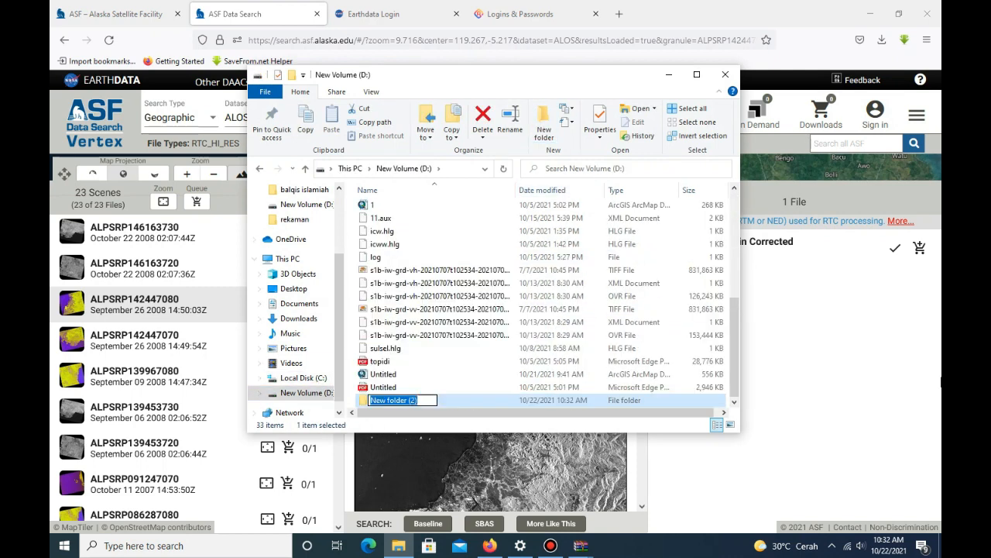
{"action": "type", "text": "tugas"}
{"action": "key", "text": "BackSpace"}
{"action": "key", "text": "BackSpace"}
{"action": "key", "text": "BackSpace"}
{"action": "key", "text": "BackSpace"}
{"action": "key", "text": "BackSpace"}
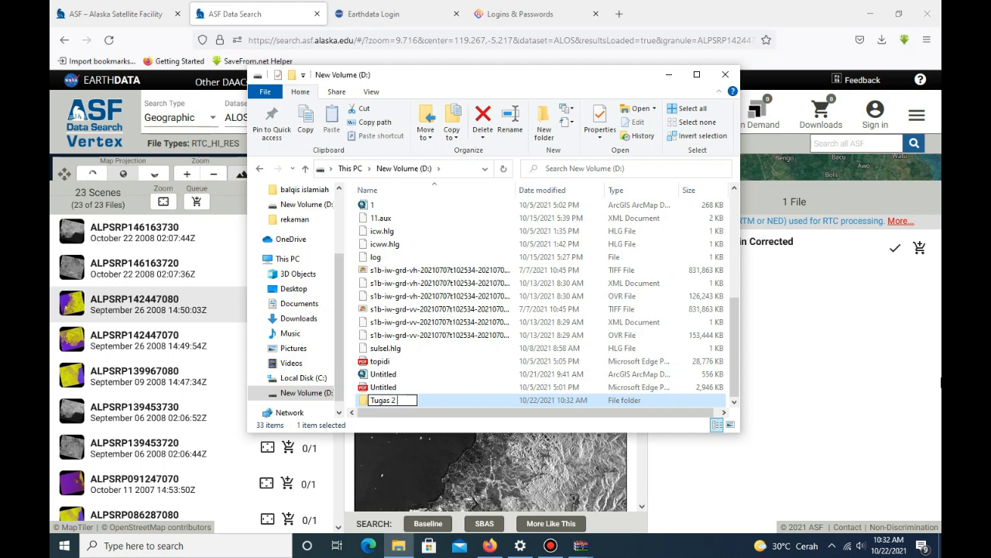
{"action": "type", "text": "Tugas 2 MK SIG"}
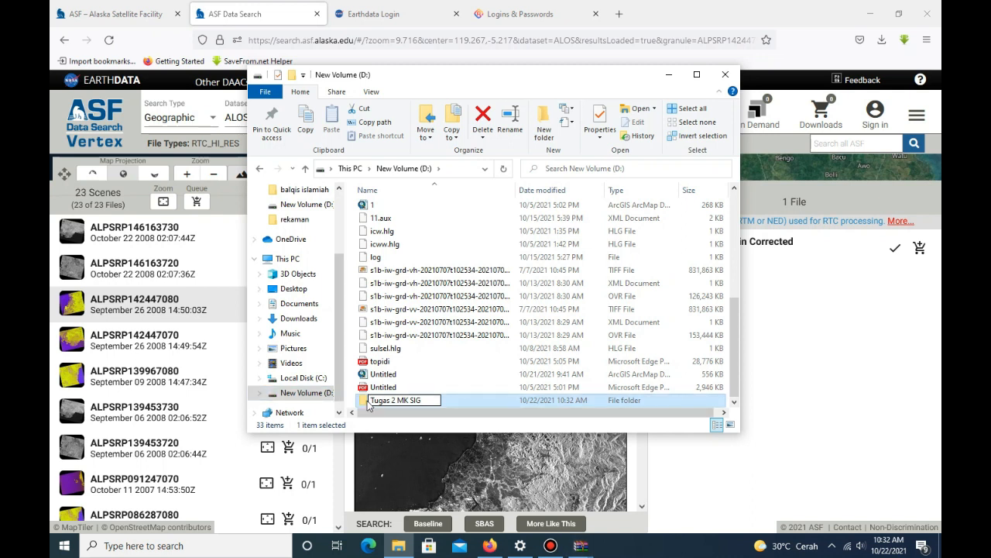
{"action": "key", "text": "Return"}
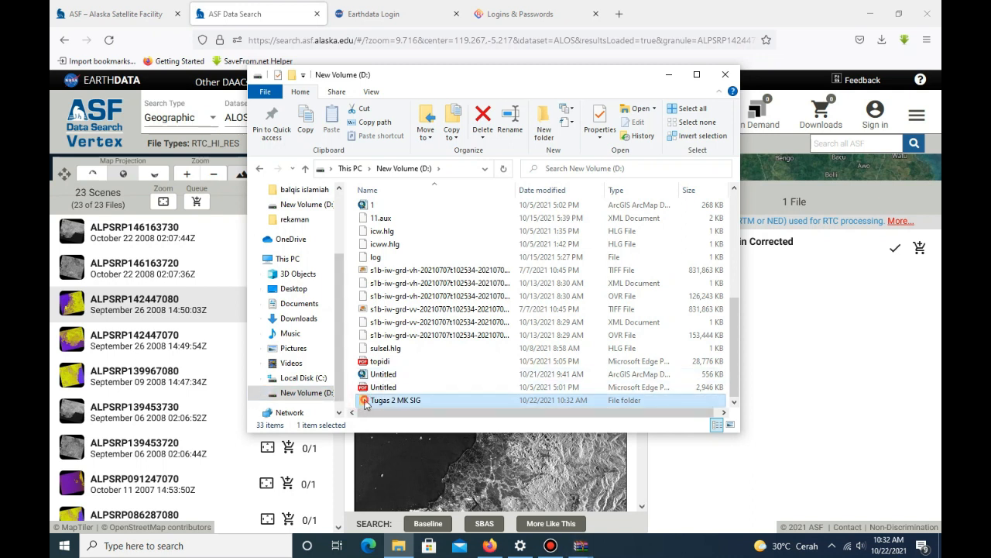
{"action": "double_click", "coordinate": [370, 400]}
Look in the Downloads folder for the scene archives and return to the Tugas 2 MK SIG folder on drive D.
{"action": "right_click", "coordinate": [507, 292]}
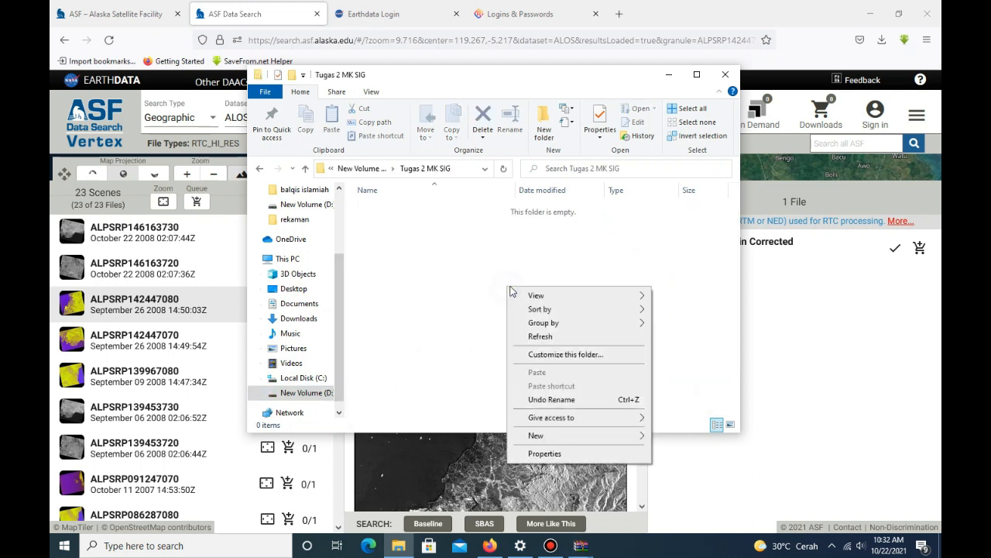
{"action": "left_click", "coordinate": [439, 280]}
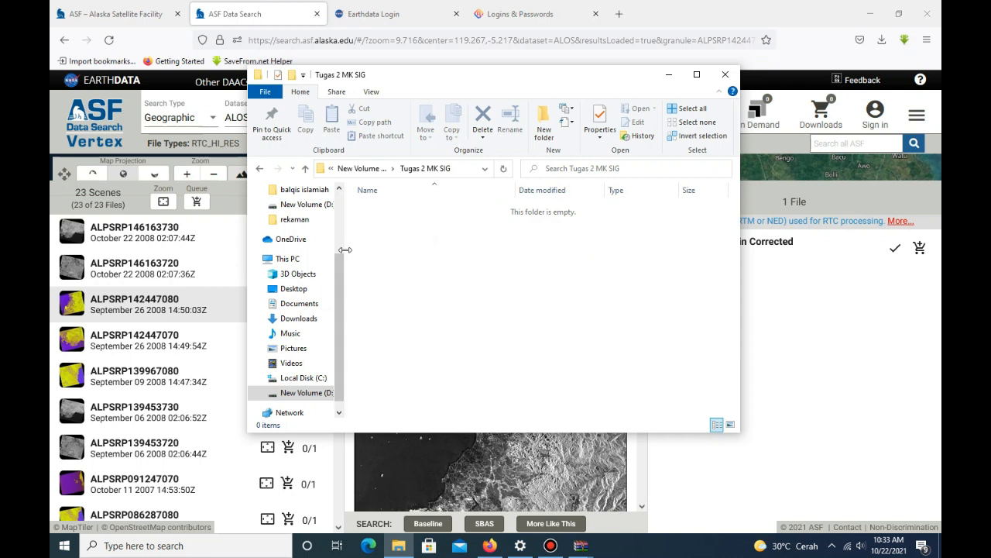
{"action": "left_click", "coordinate": [312, 319]}
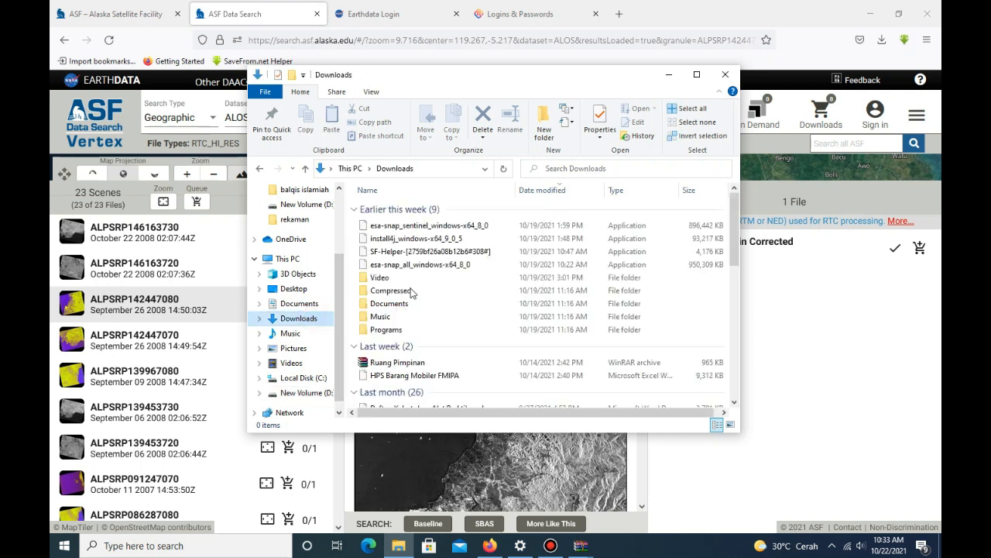
{"action": "scroll", "coordinate": [326, 356], "scroll_direction": "down", "scroll_amount": 1}
{"action": "left_click", "coordinate": [325, 379]}
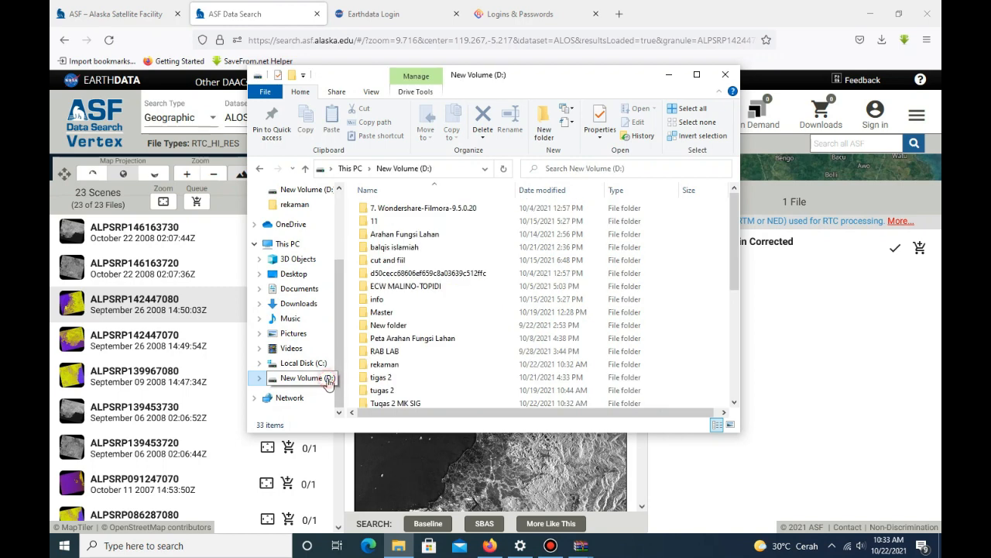
{"action": "double_click", "coordinate": [431, 395]}
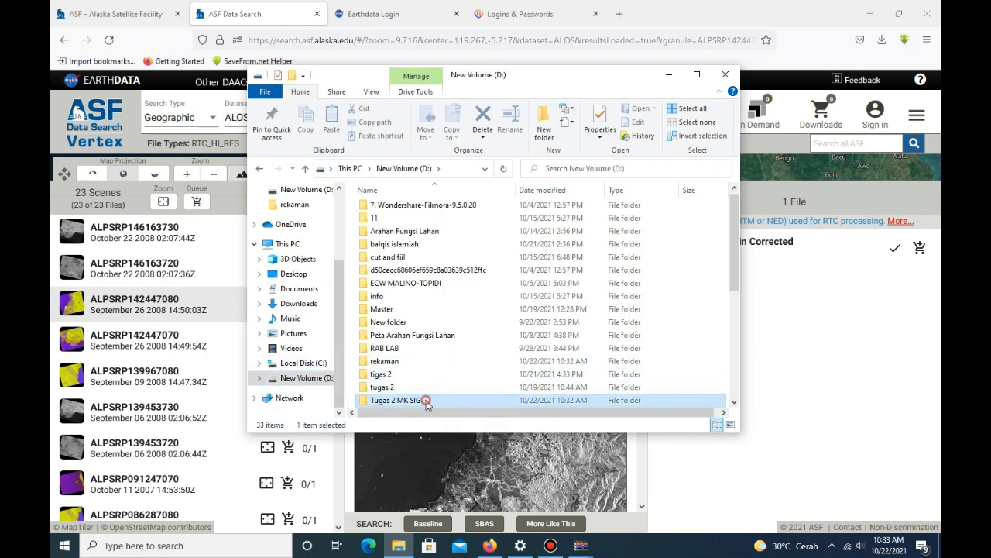
Move the AP_05521_FBS_F7080_RT1 archive from the browser downloads' Temp folder into the Tugas 2 MK SIG folder on drive D.
{"action": "left_click", "coordinate": [881, 40]}
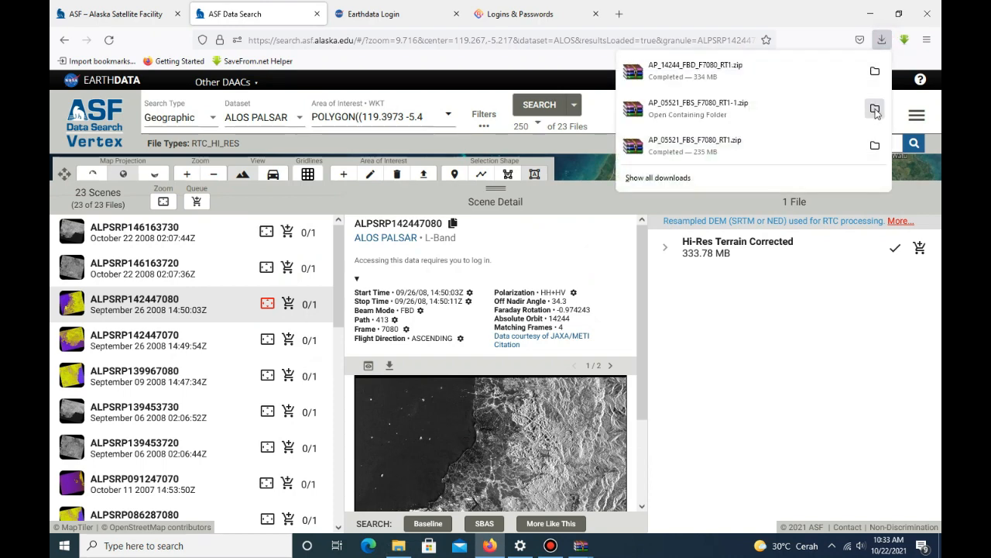
{"action": "left_click", "coordinate": [875, 110]}
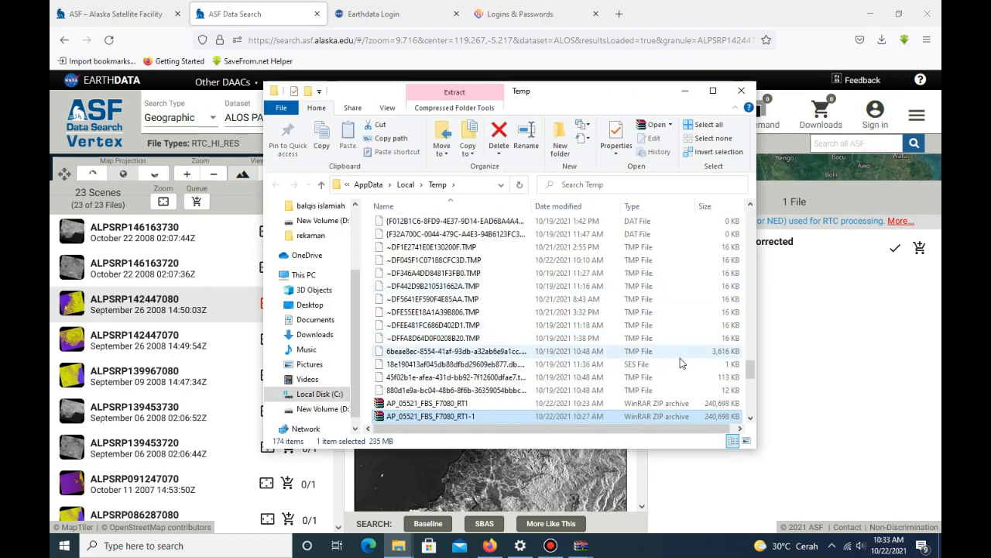
{"action": "left_click_drag", "start_coordinate": [753, 372], "coordinate": [752, 383]}
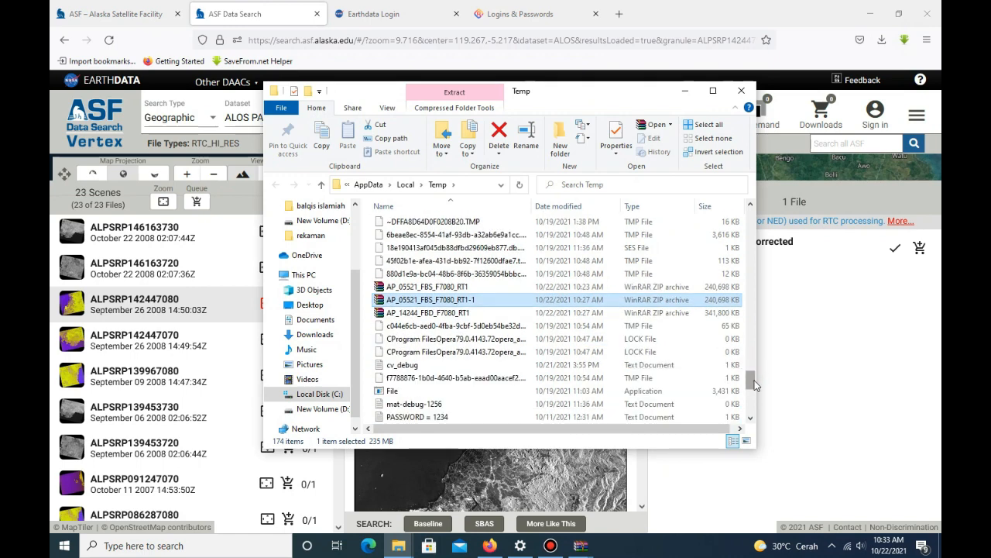
{"action": "left_click", "coordinate": [454, 288]}
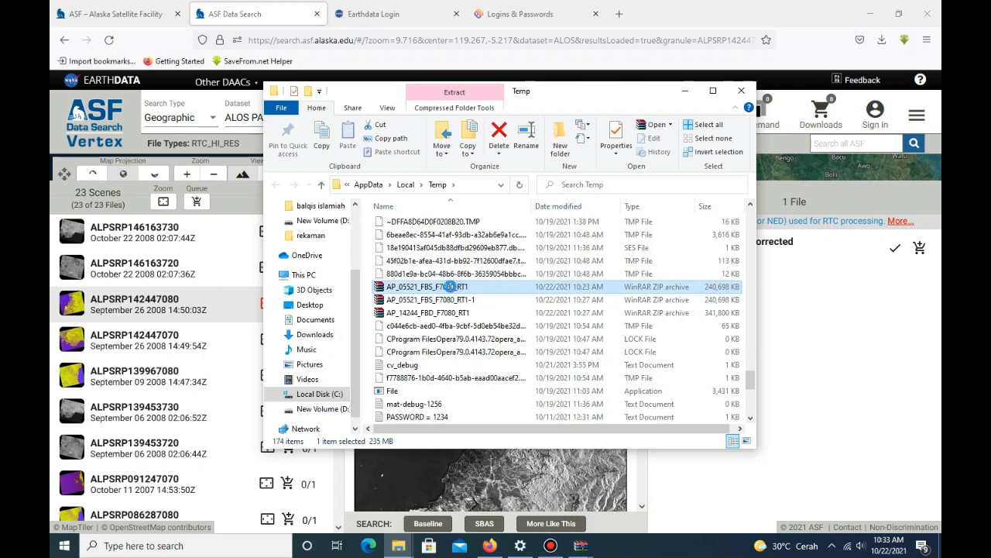
{"action": "right_click", "coordinate": [451, 286]}
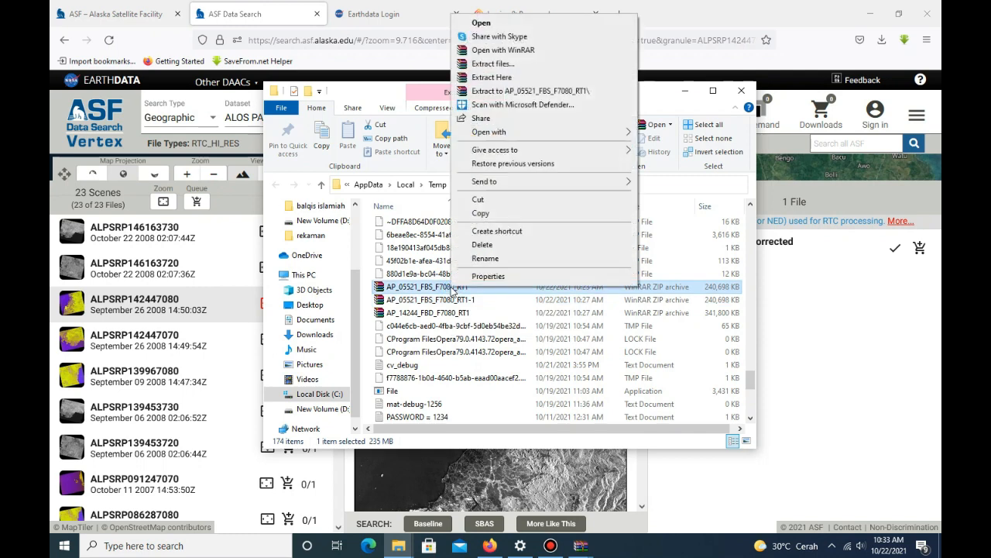
{"action": "left_click", "coordinate": [540, 212]}
{"action": "mouse_move", "coordinate": [391, 546]}
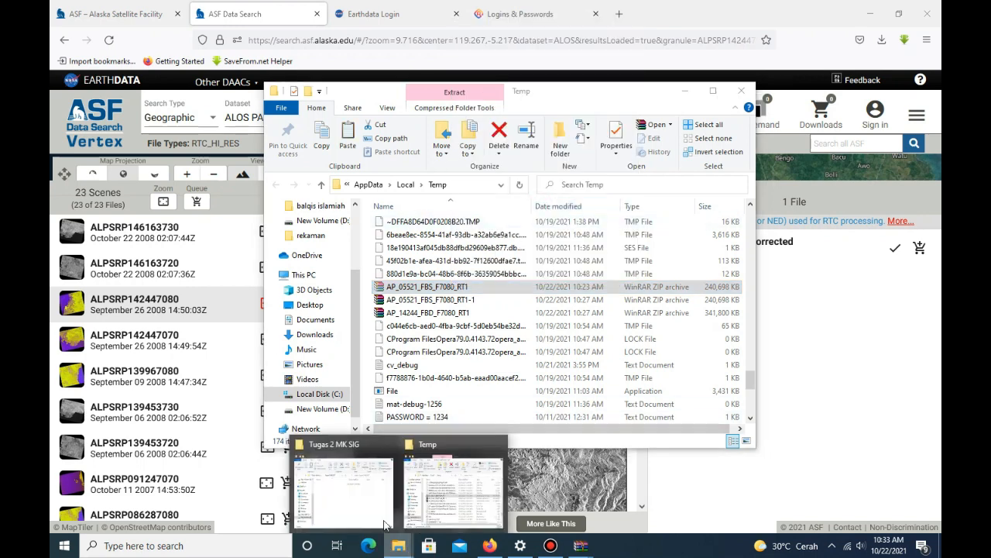
{"action": "left_click", "coordinate": [333, 490]}
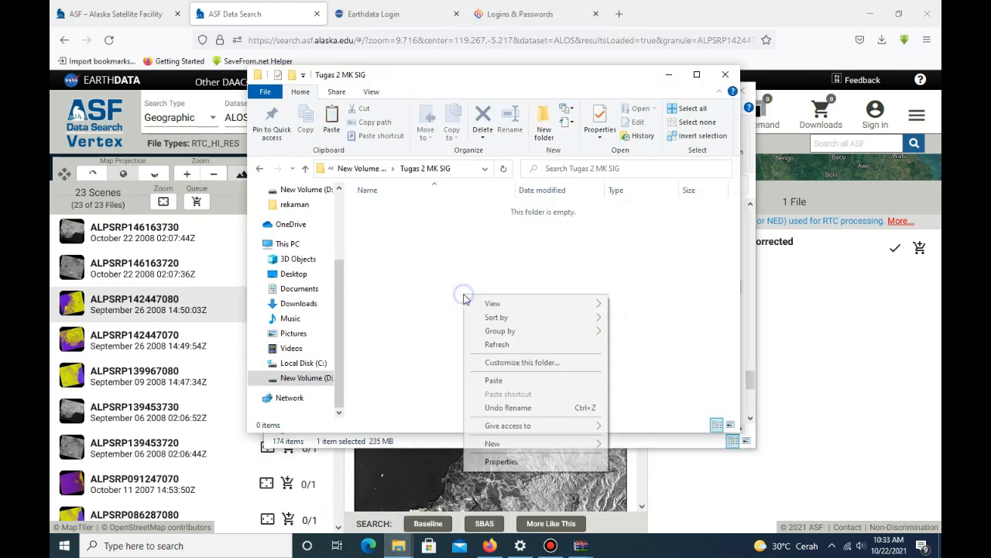
{"action": "left_click", "coordinate": [507, 380]}
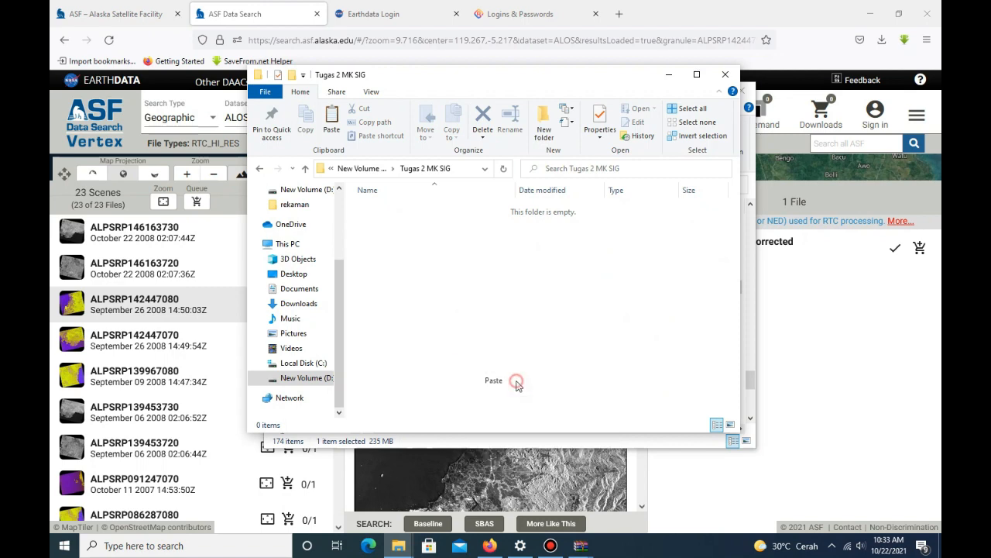
Move the AP_14244_FBD_F7080_RT1 archive from the Temp folder into the Tugas 2 MK SIG folder.
{"action": "left_click", "coordinate": [398, 546]}
{"action": "left_click", "coordinate": [476, 504]}
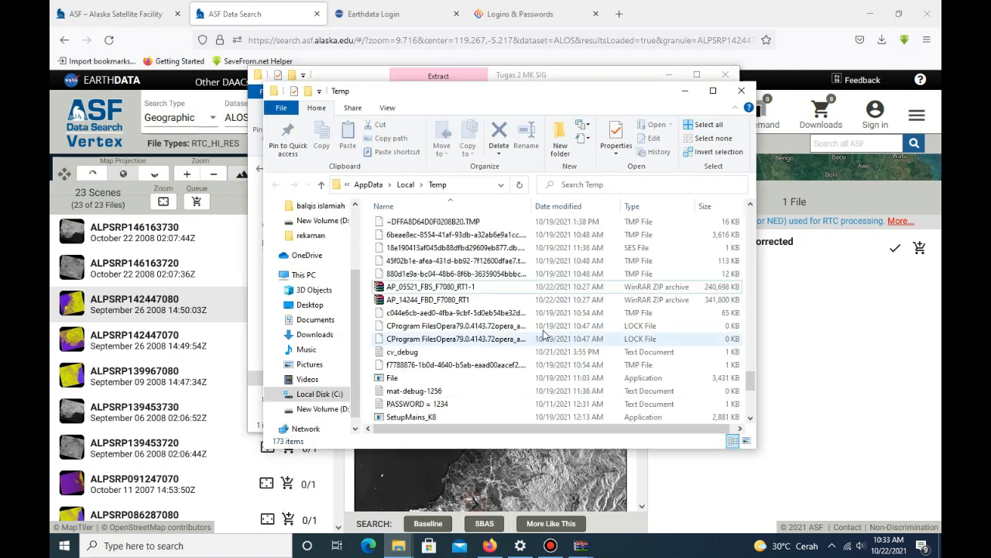
{"action": "left_click", "coordinate": [486, 300]}
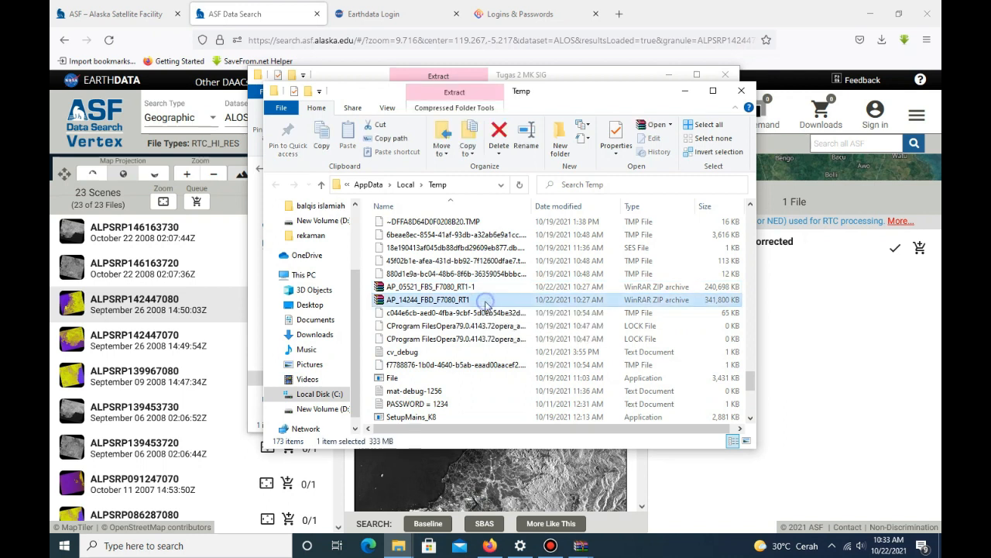
{"action": "right_click", "coordinate": [485, 302]}
{"action": "left_click", "coordinate": [561, 212]}
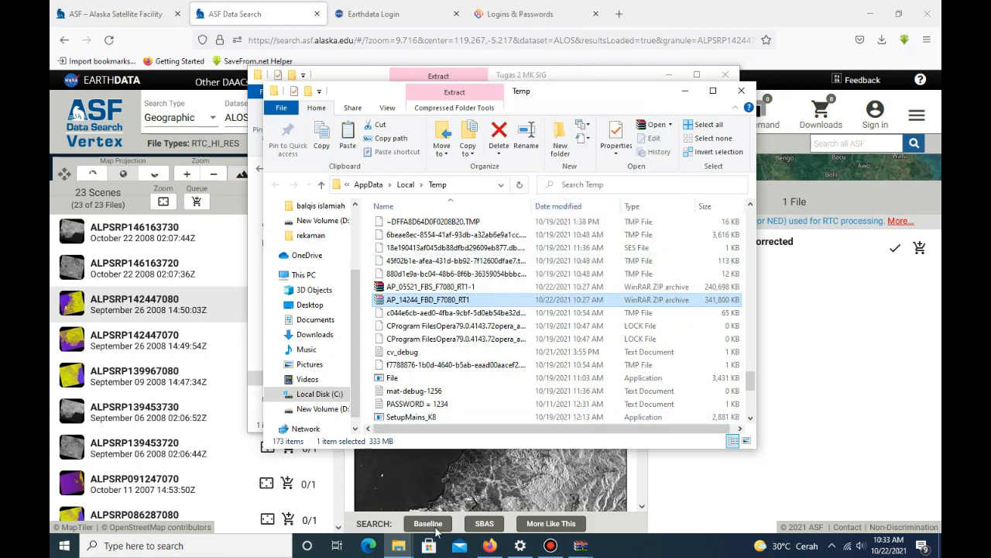
{"action": "left_click", "coordinate": [399, 545]}
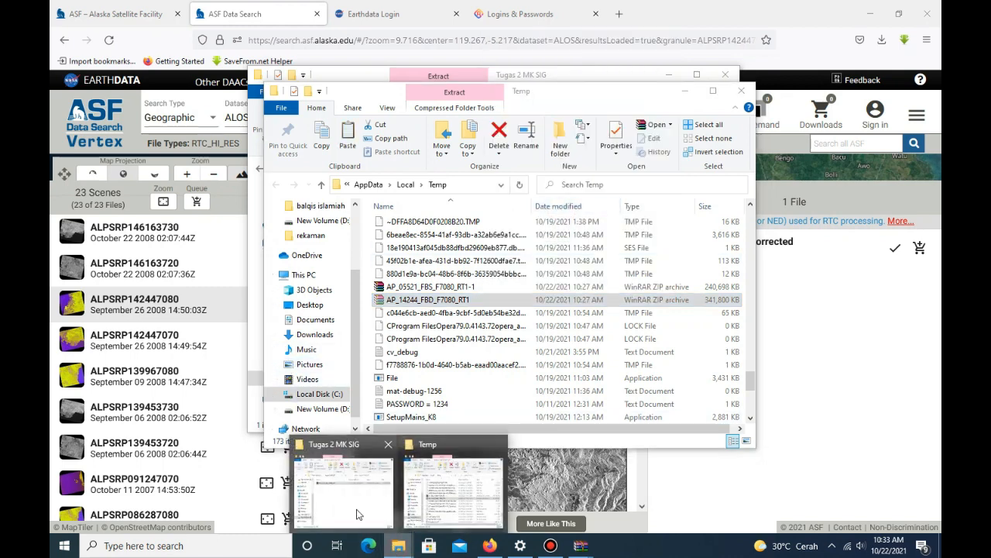
{"action": "left_click", "coordinate": [360, 517]}
{"action": "right_click", "coordinate": [483, 367]}
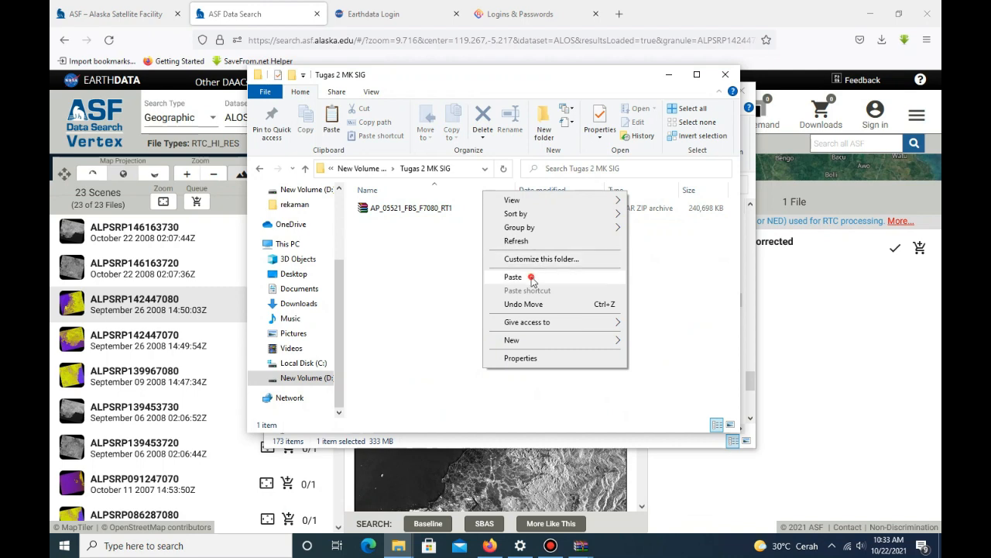
{"action": "left_click", "coordinate": [514, 277]}
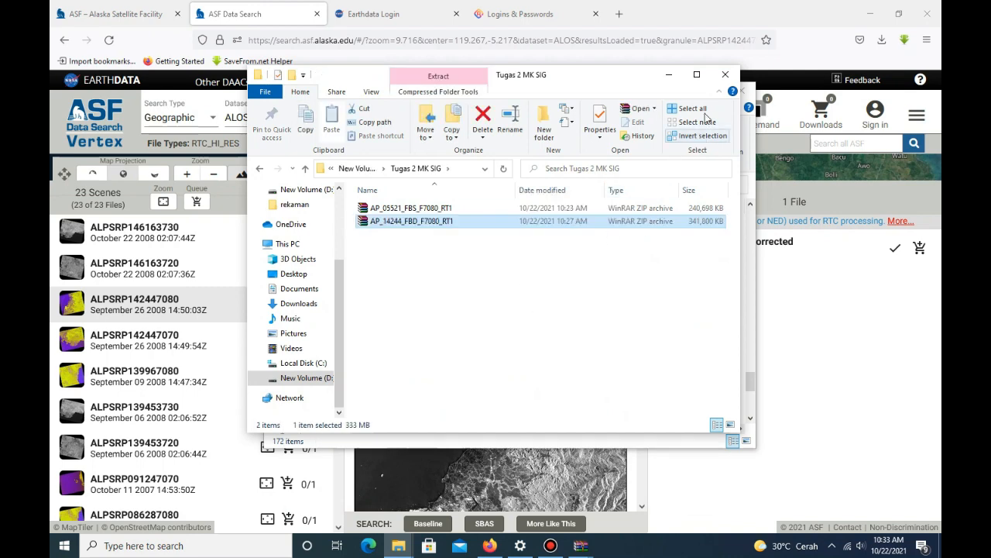
Maximize the Tugas 2 MK SIG window and extract the AP_05521_FBS_F7080_RT1 archive in place.
{"action": "left_click", "coordinate": [696, 74]}
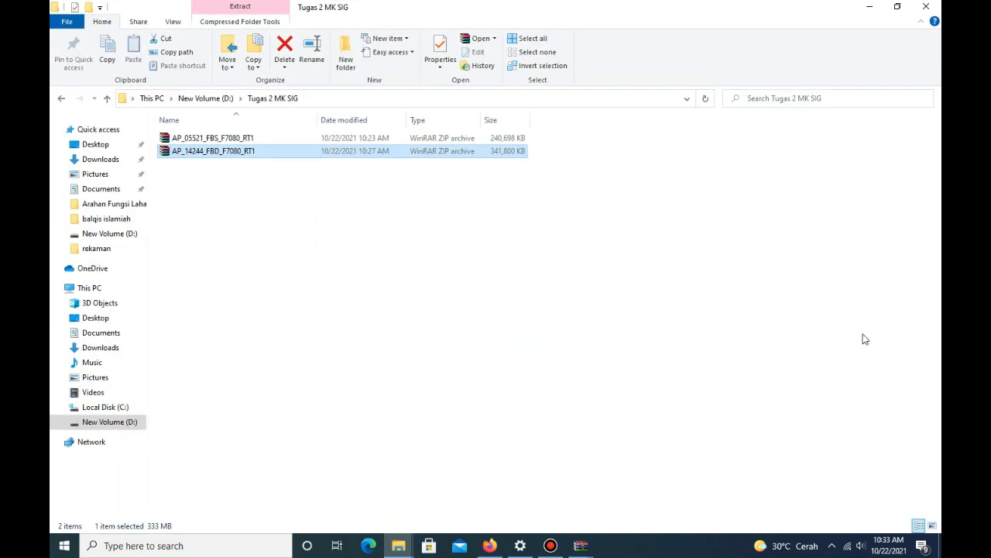
{"action": "left_click", "coordinate": [214, 139]}
{"action": "right_click", "coordinate": [214, 140]}
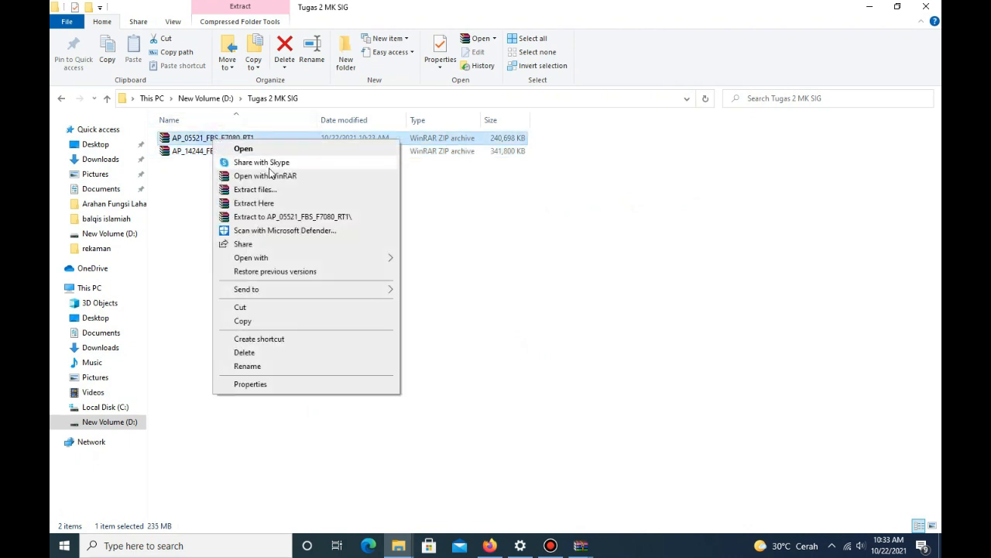
{"action": "left_click", "coordinate": [292, 203]}
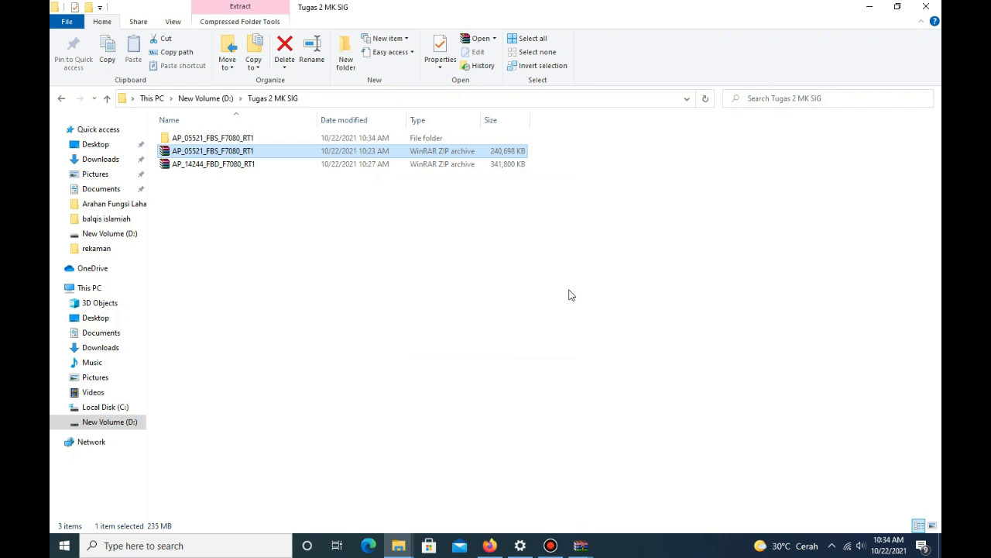
In the extracted AP_05521_FBS_F7080_RT1 folder, rename the dem file as Before AP_05521_FBS_F7080_RT1.dem.
{"action": "double_click", "coordinate": [220, 138]}
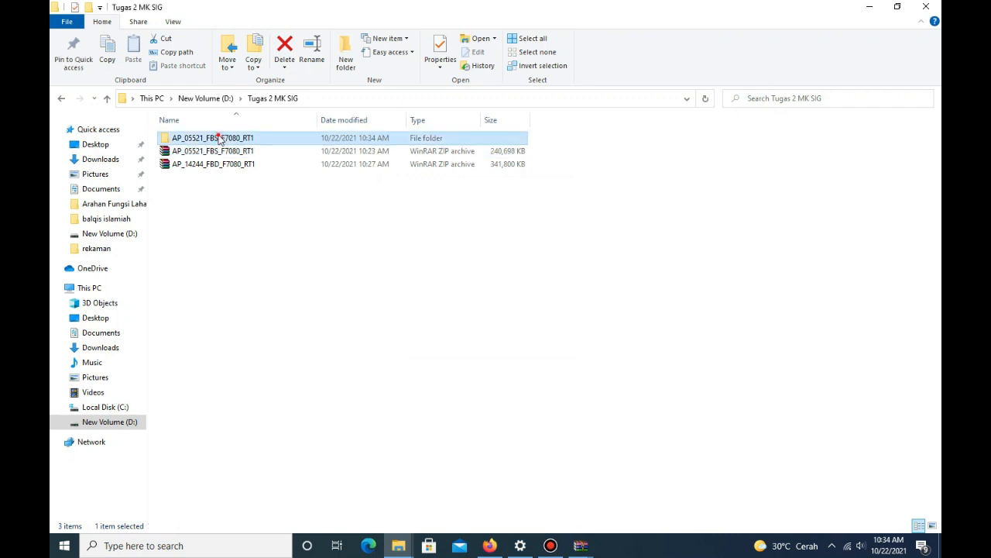
{"action": "right_click", "coordinate": [197, 175]}
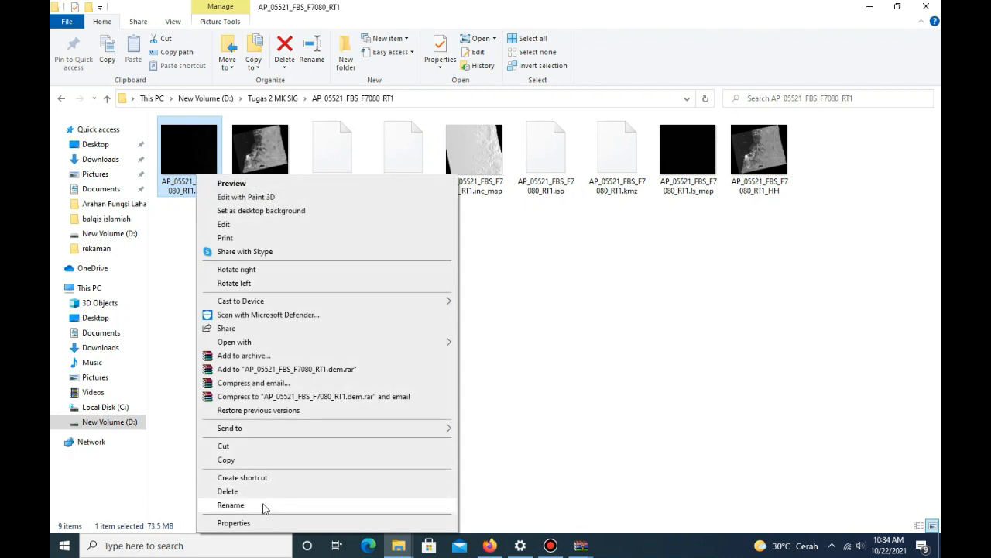
{"action": "left_click", "coordinate": [231, 504]}
{"action": "left_click", "coordinate": [163, 183]}
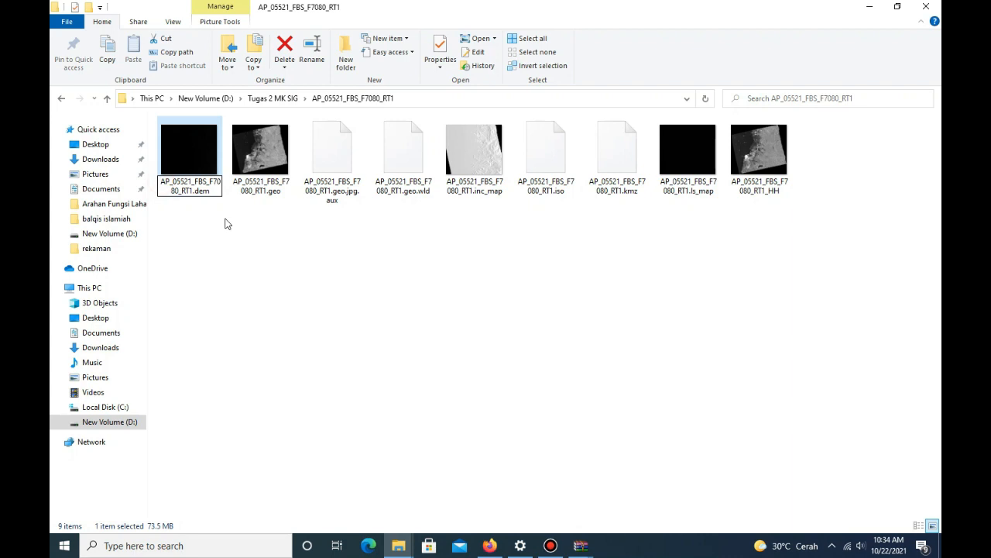
{"action": "type", "text": "Before"}
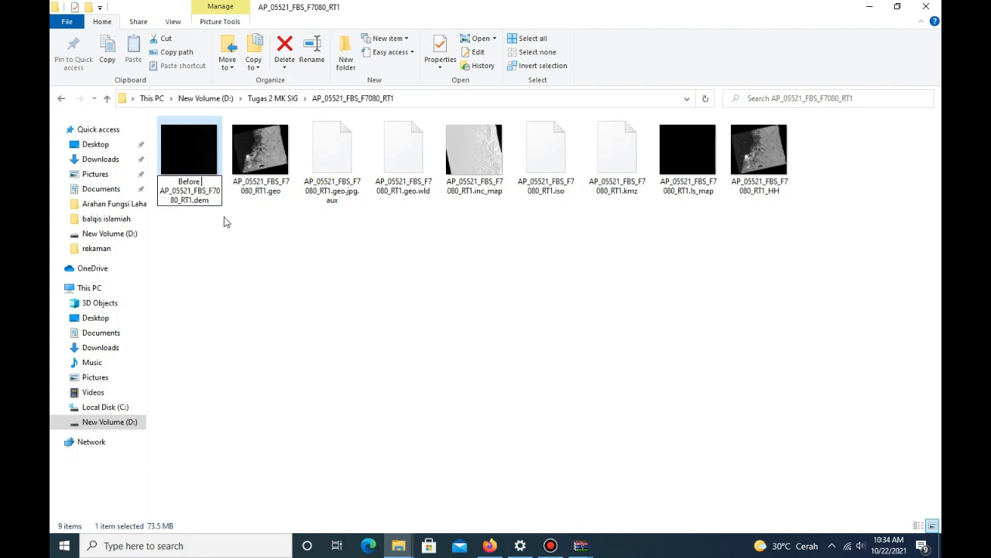
{"action": "left_click", "coordinate": [222, 240]}
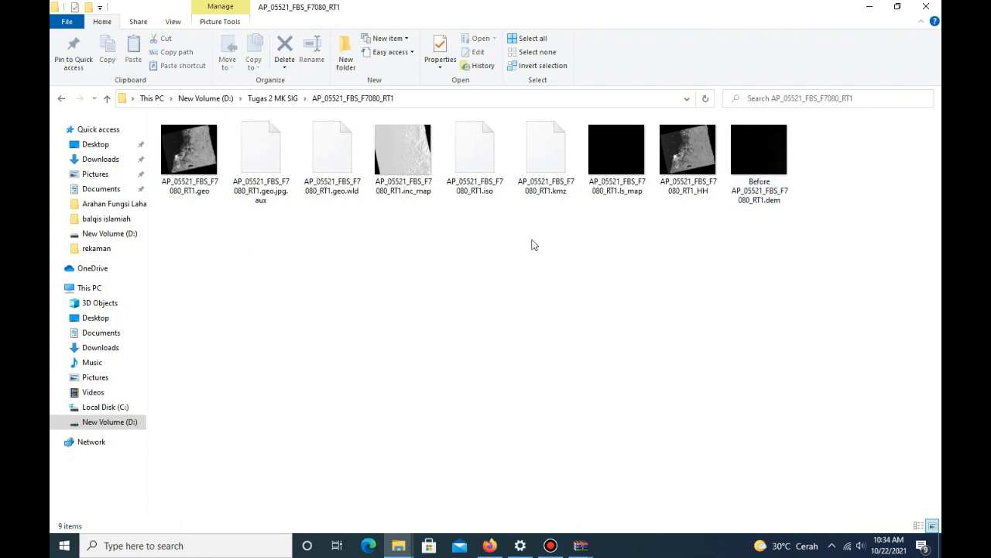
Return to the Tugas 2 MK SIG folder and extract the AP_14244_FBD_F7080_RT1 archive in place.
{"action": "left_click", "coordinate": [62, 99]}
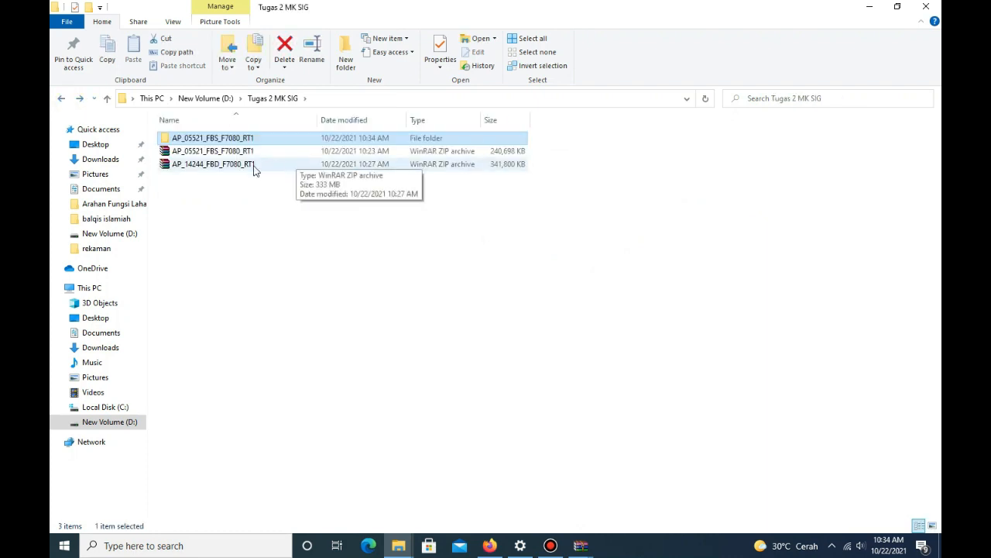
{"action": "right_click", "coordinate": [251, 165]}
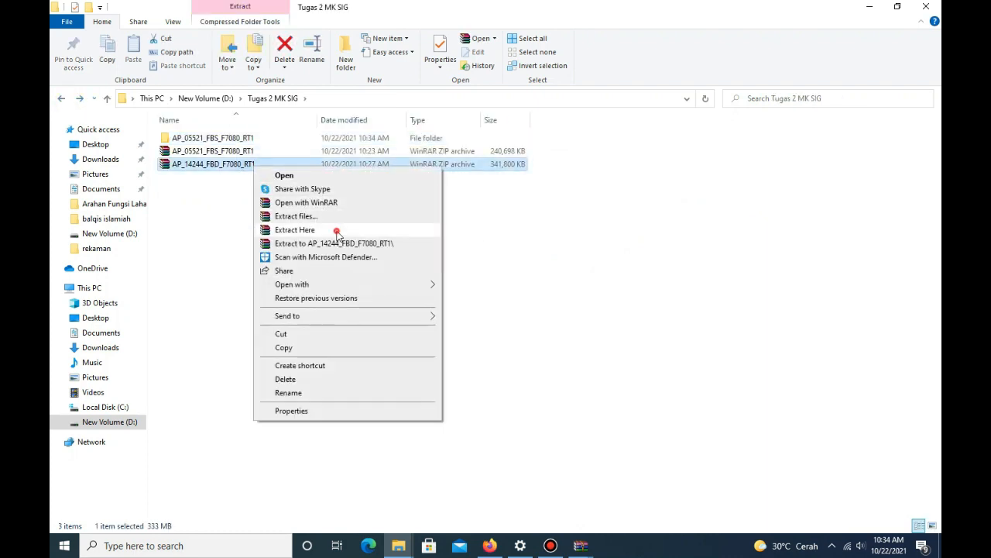
{"action": "left_click", "coordinate": [336, 232]}
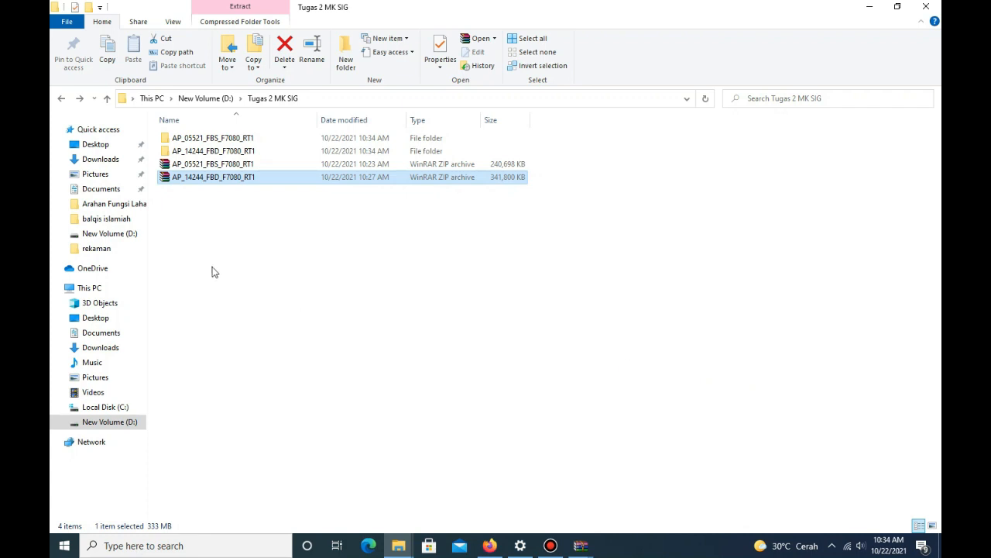
In the extracted AP_14244_FBD_F7080_RT1 folder, rename the dem file as After AP_14244_FBD_F7080_RT1.dem and go back to the parent folder.
{"action": "double_click", "coordinate": [242, 150]}
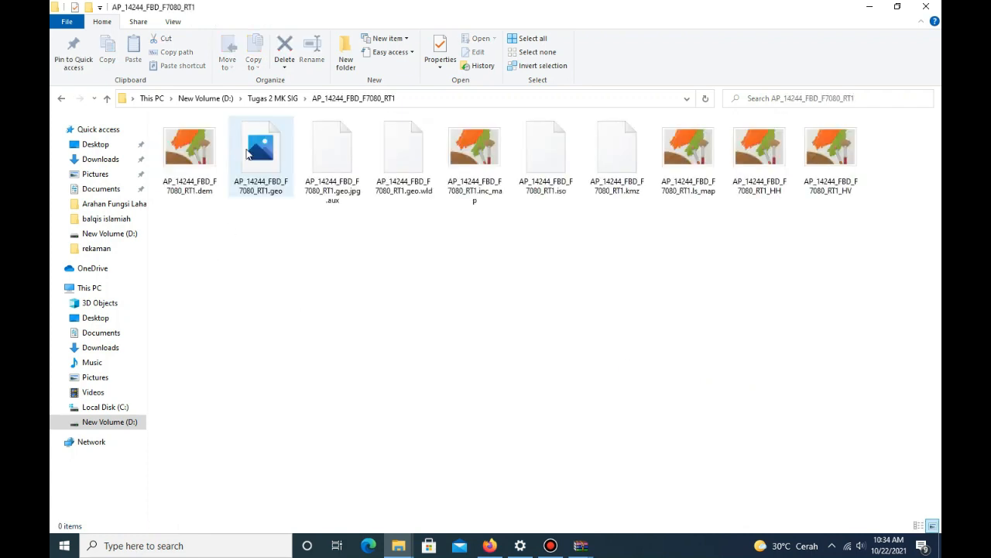
{"action": "right_click", "coordinate": [184, 189]}
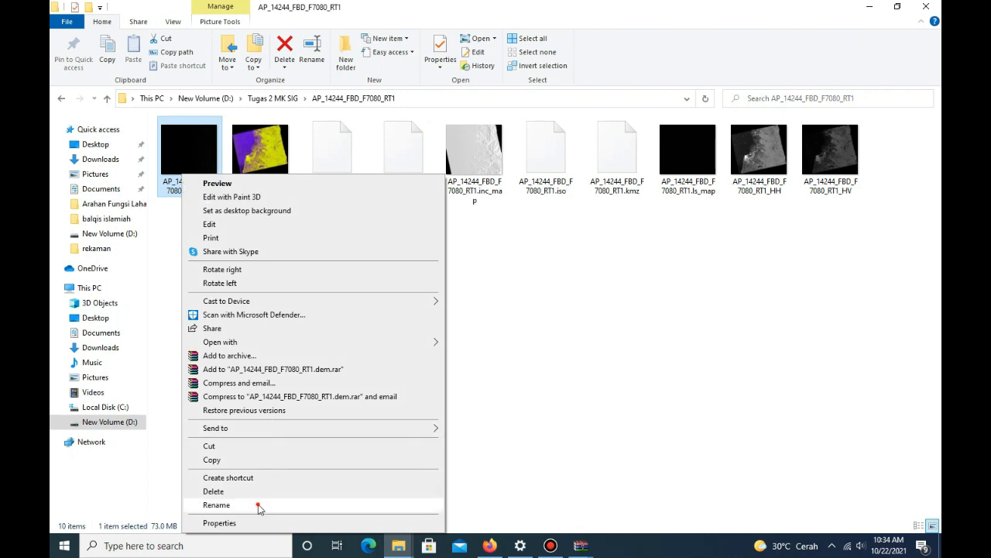
{"action": "left_click", "coordinate": [259, 505]}
{"action": "left_click", "coordinate": [161, 182]}
{"action": "type", "text": "A"}
{"action": "type", "text": "fternmAP_14244_FBD_F7080_RT1.dem"}
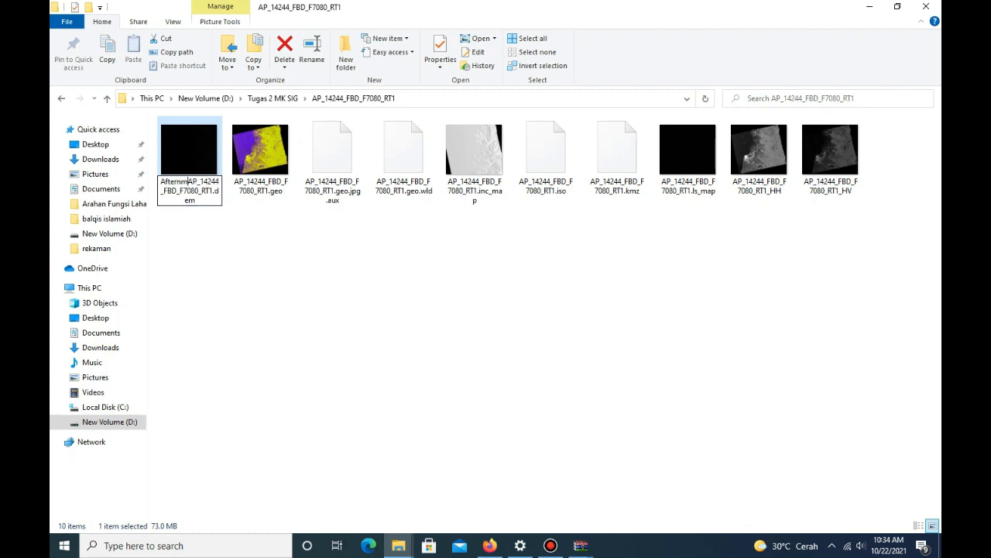
{"action": "key", "text": "BackSpace"}
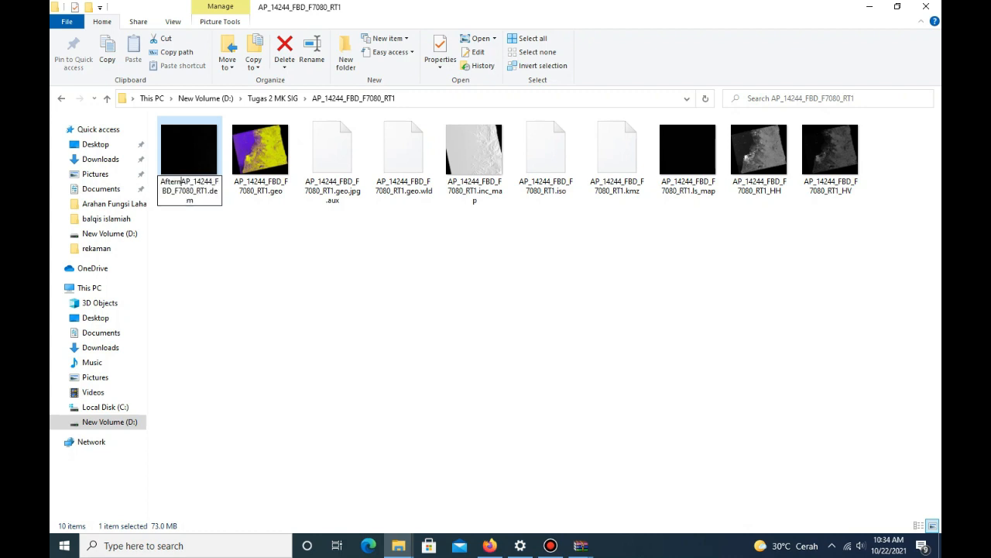
{"action": "key", "text": "BackSpace"}
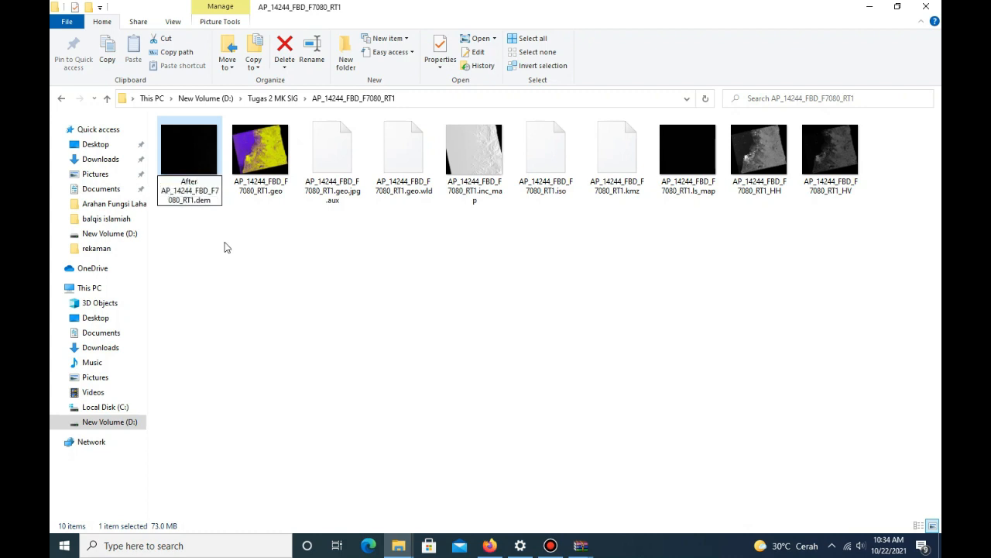
{"action": "left_click", "coordinate": [413, 388]}
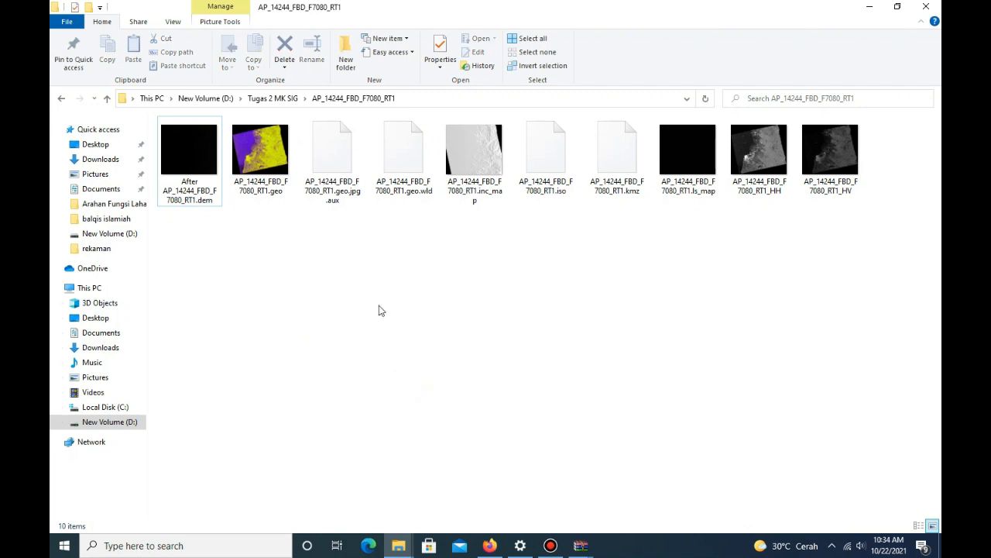
{"action": "left_click", "coordinate": [62, 99]}
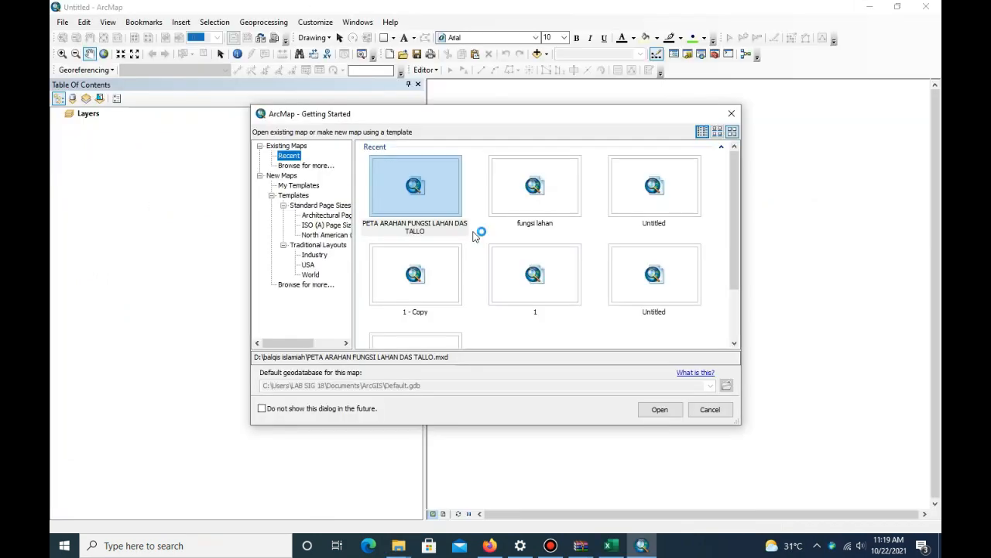
Dismiss the startup dialog and add After AP_14244_FBD_F7080_RT1.dem.tif from D:\Tugas 2 MK SIG\AP_14244_FBD_F7080_RT1 to the blank map.
{"action": "left_click", "coordinate": [731, 113]}
{"action": "left_click", "coordinate": [537, 56]}
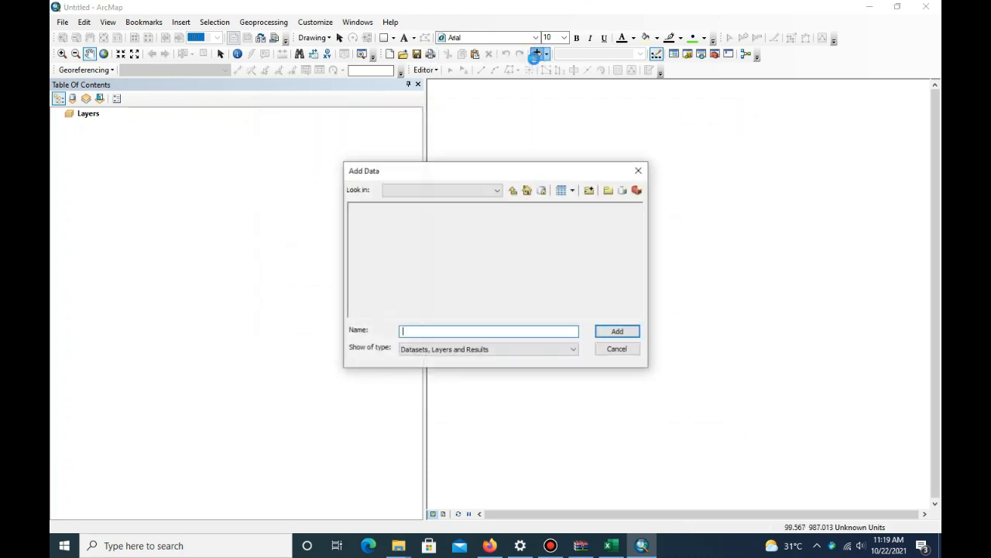
{"action": "left_click", "coordinate": [497, 191]}
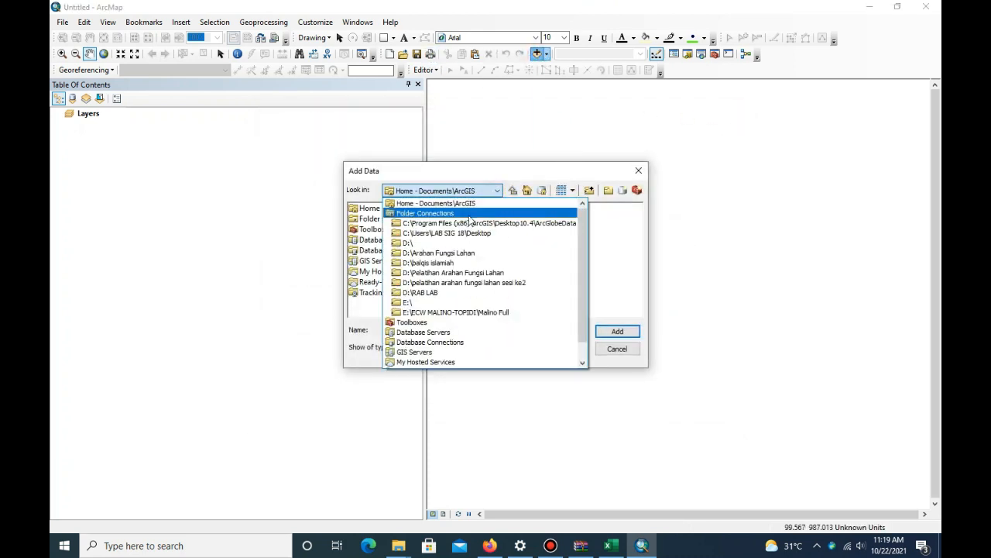
{"action": "left_click", "coordinate": [460, 247]}
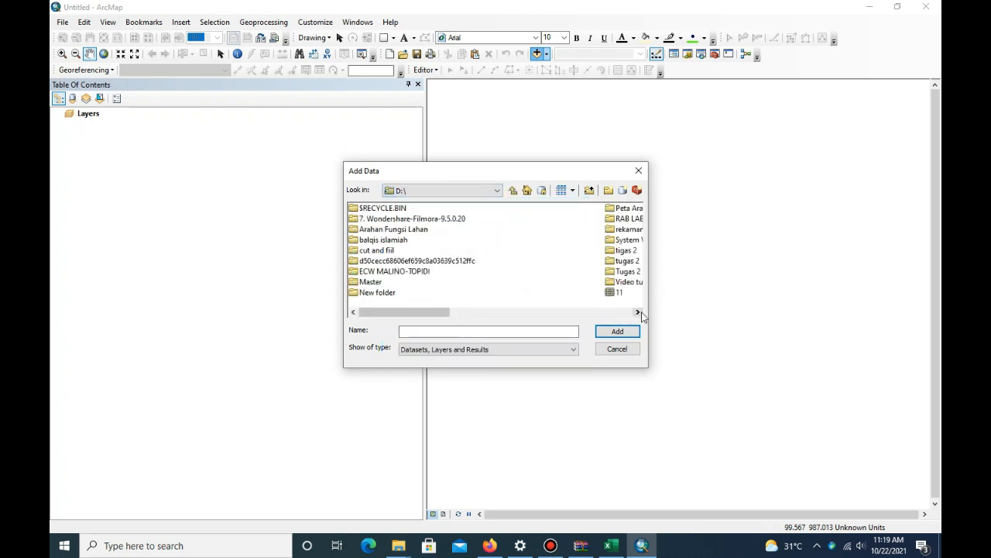
{"action": "left_click", "coordinate": [636, 312]}
{"action": "double_click", "coordinate": [402, 272]}
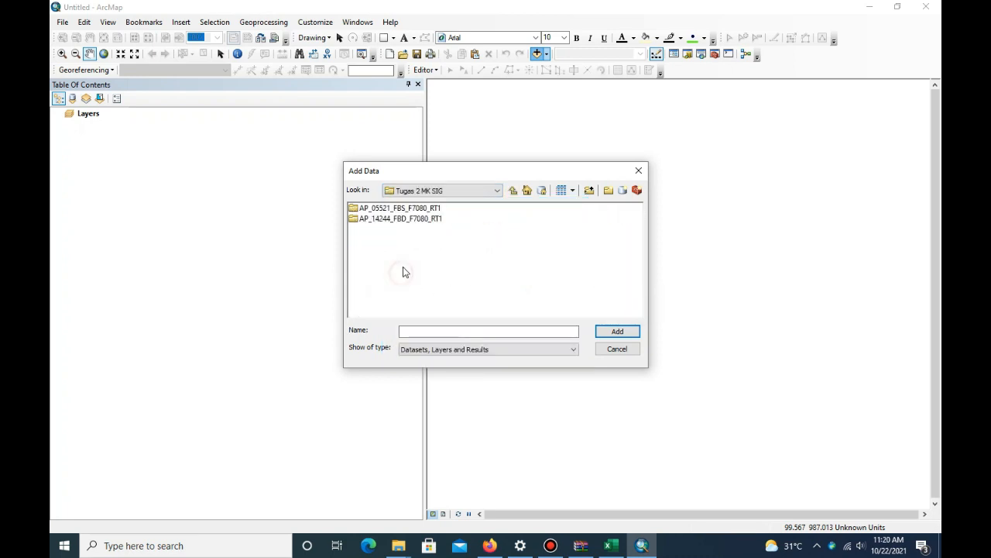
{"action": "double_click", "coordinate": [423, 220]}
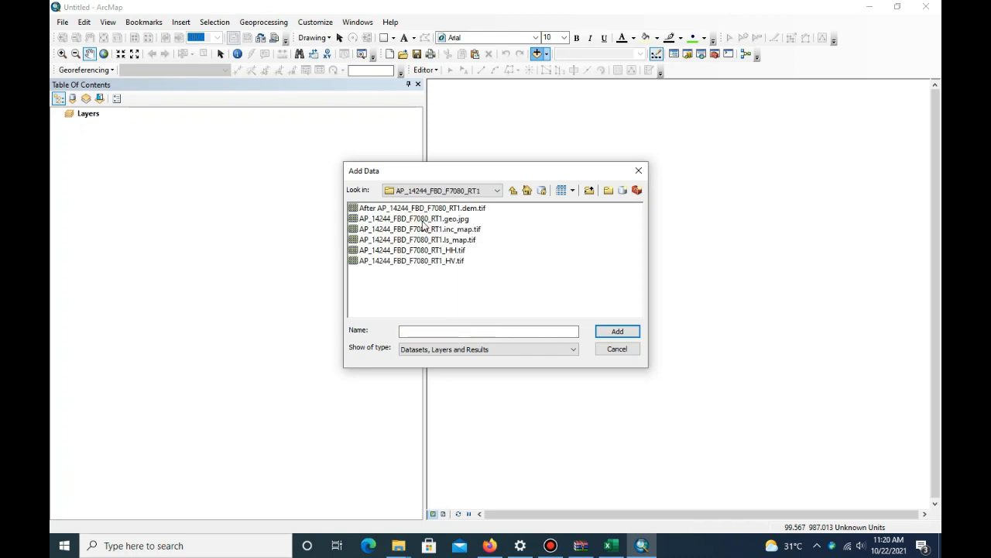
{"action": "left_click", "coordinate": [456, 210]}
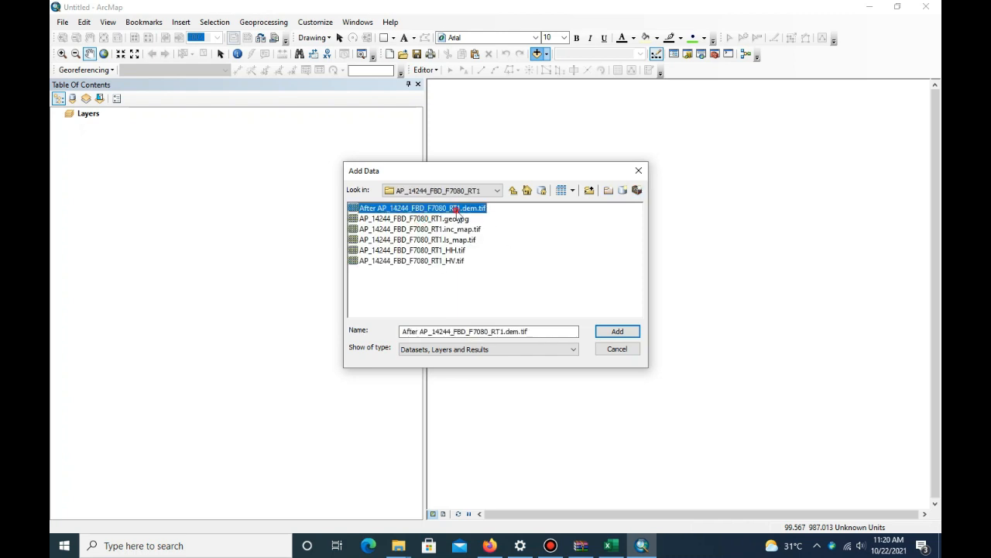
{"action": "left_click", "coordinate": [617, 330]}
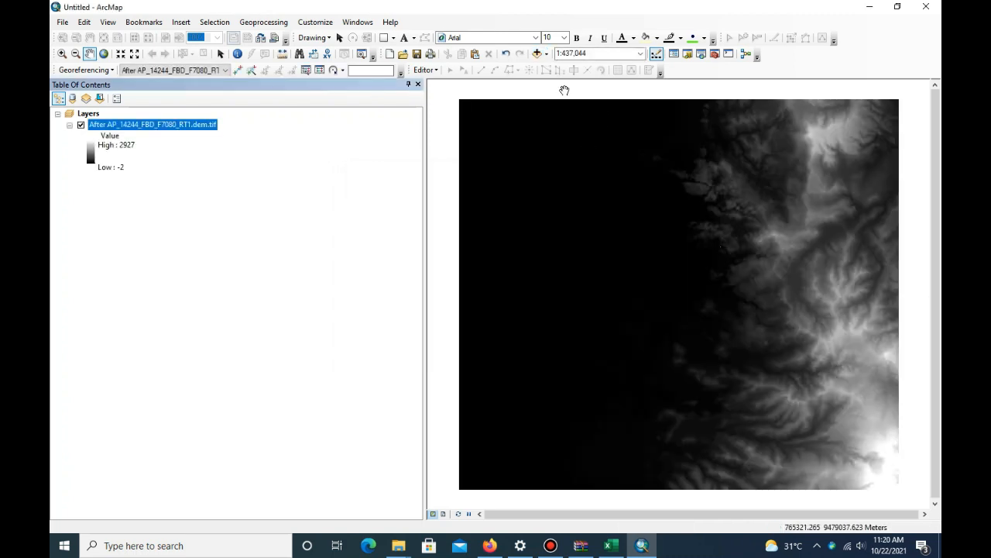
Add Before AP_05521_FBS_F7080_RT1.dem.tif from the AP_05521_FBS_F7080_RT1 folder to the map.
{"action": "left_click", "coordinate": [537, 54]}
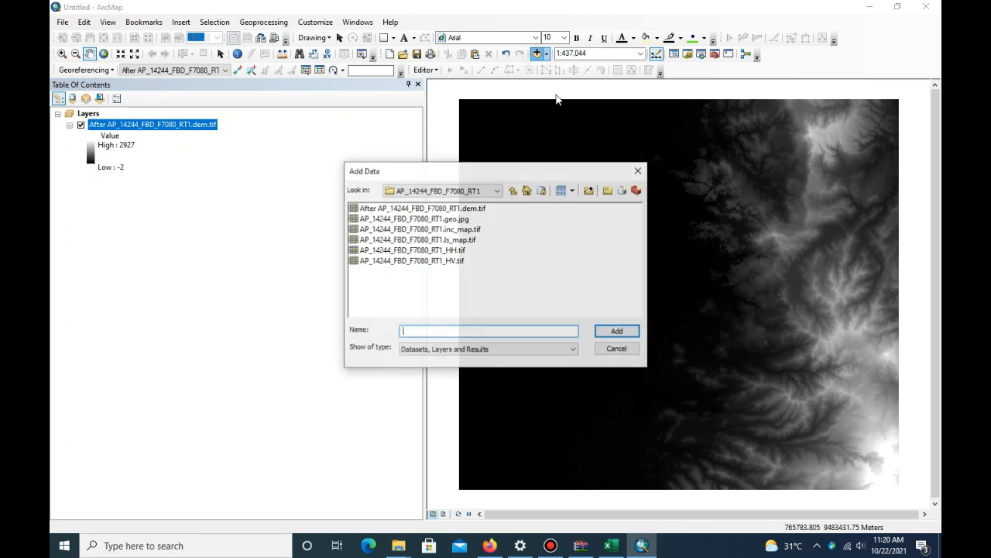
{"action": "left_click", "coordinate": [515, 190]}
{"action": "double_click", "coordinate": [417, 211]}
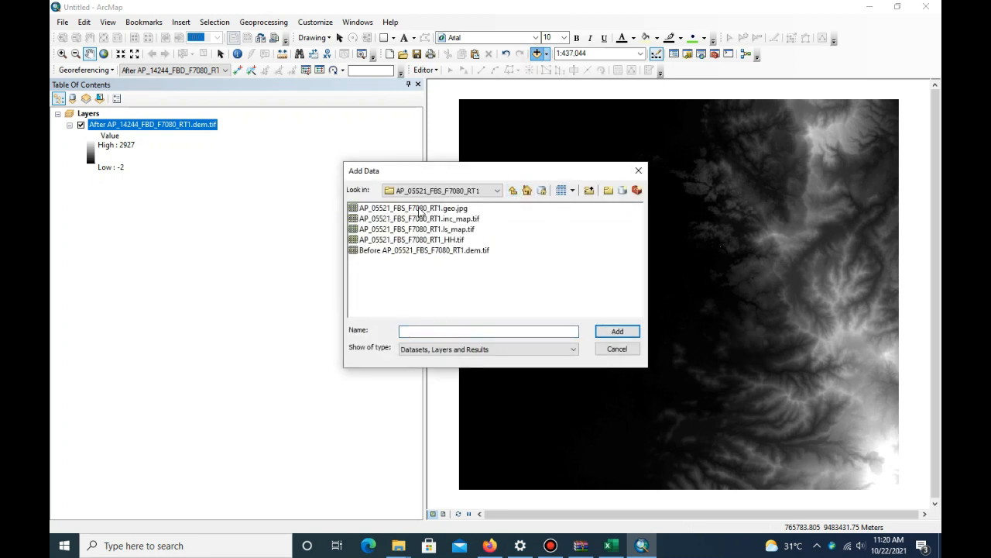
{"action": "left_click", "coordinate": [422, 250]}
{"action": "left_click", "coordinate": [630, 332]}
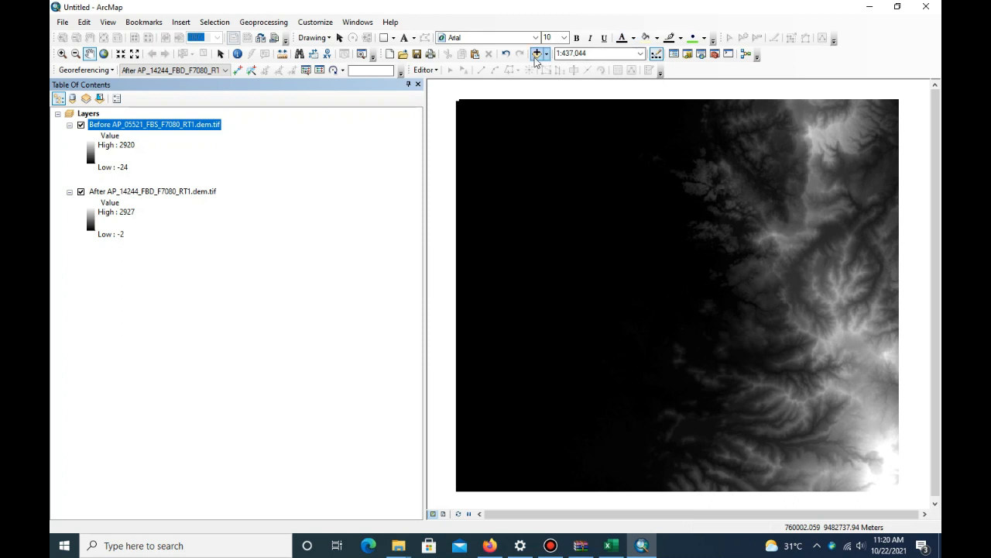
Start a new shapefile in the D:\Tugas 2 MK SIG folder, naming it batas with the Polygon feature type.
{"action": "left_click", "coordinate": [687, 53]}
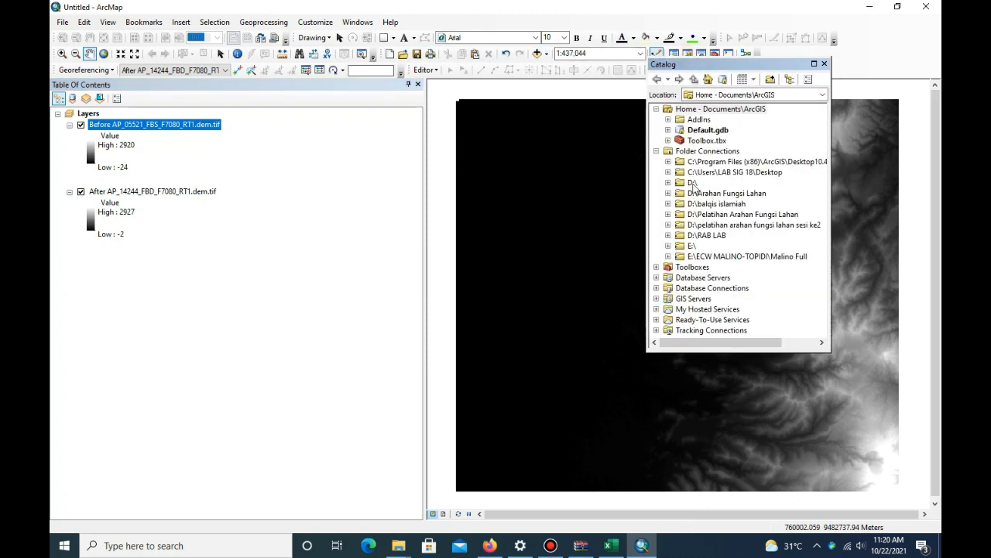
{"action": "double_click", "coordinate": [692, 183]}
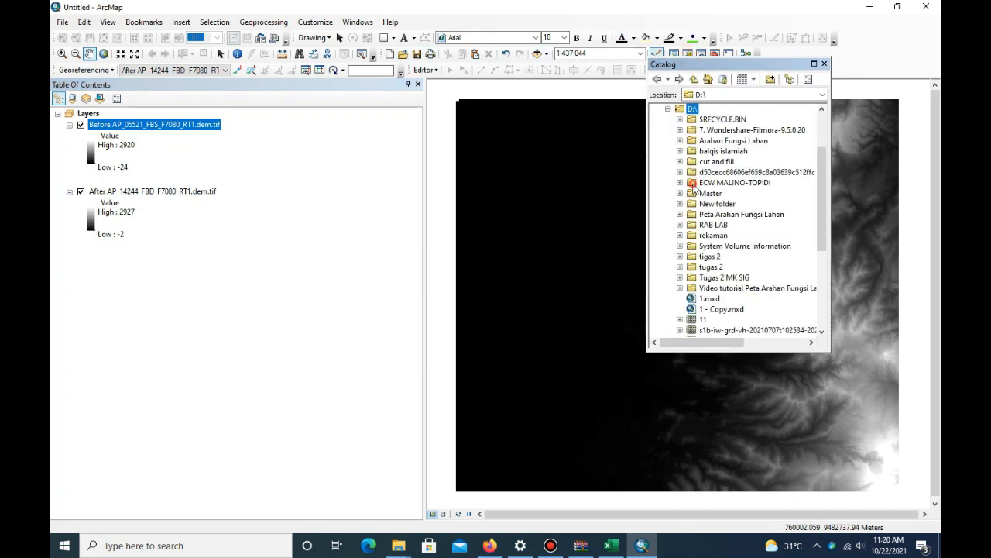
{"action": "left_click", "coordinate": [720, 279]}
{"action": "left_click", "coordinate": [680, 277]}
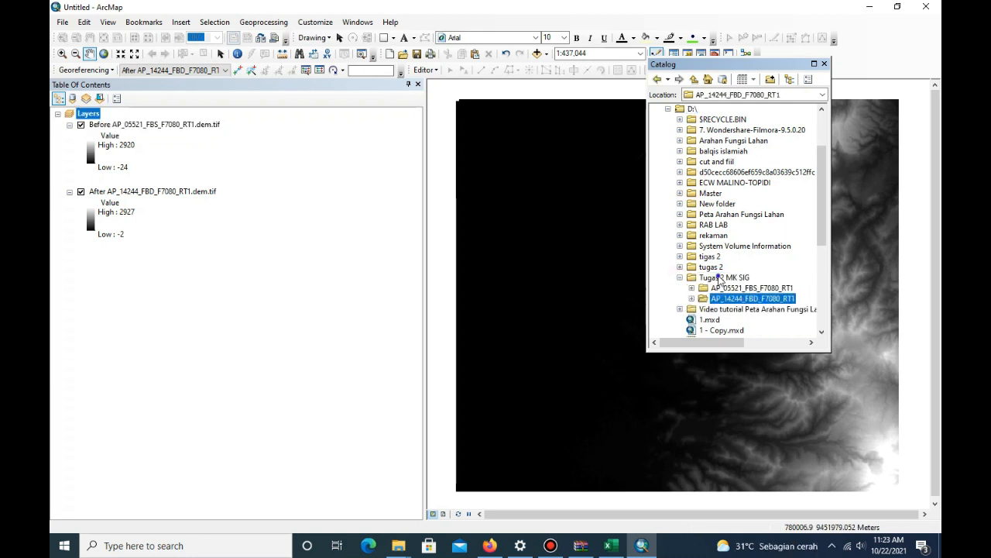
{"action": "right_click", "coordinate": [720, 277]}
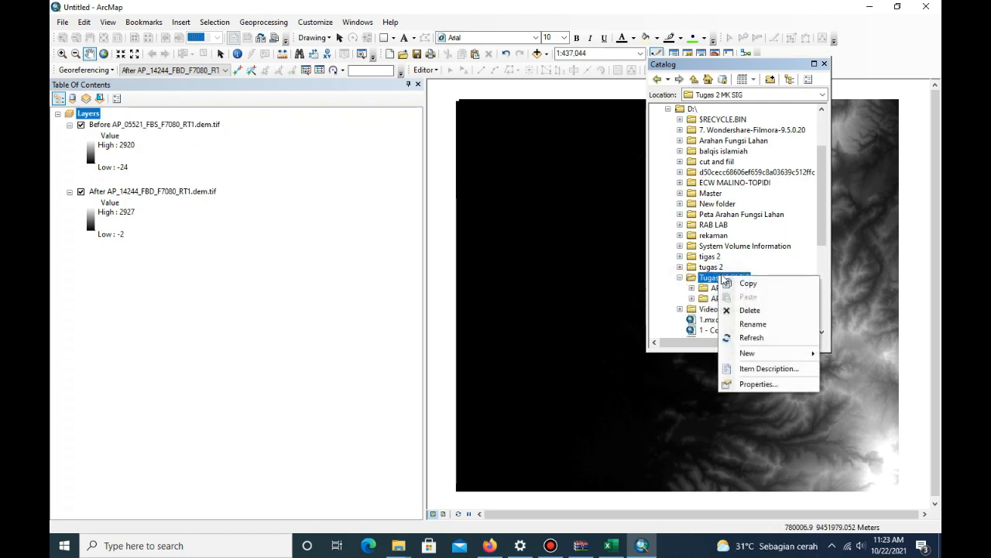
{"action": "mouse_move", "coordinate": [783, 354]}
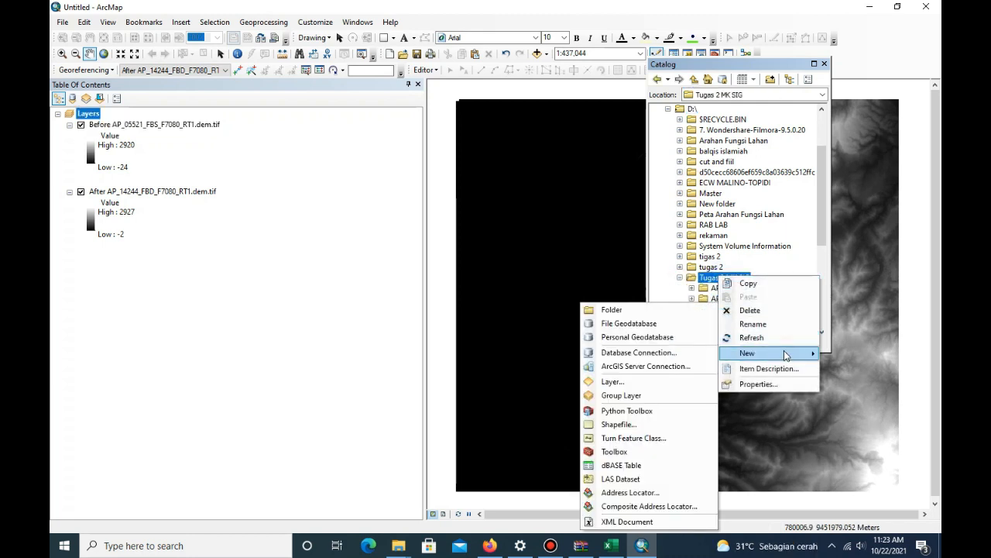
{"action": "left_click", "coordinate": [645, 425]}
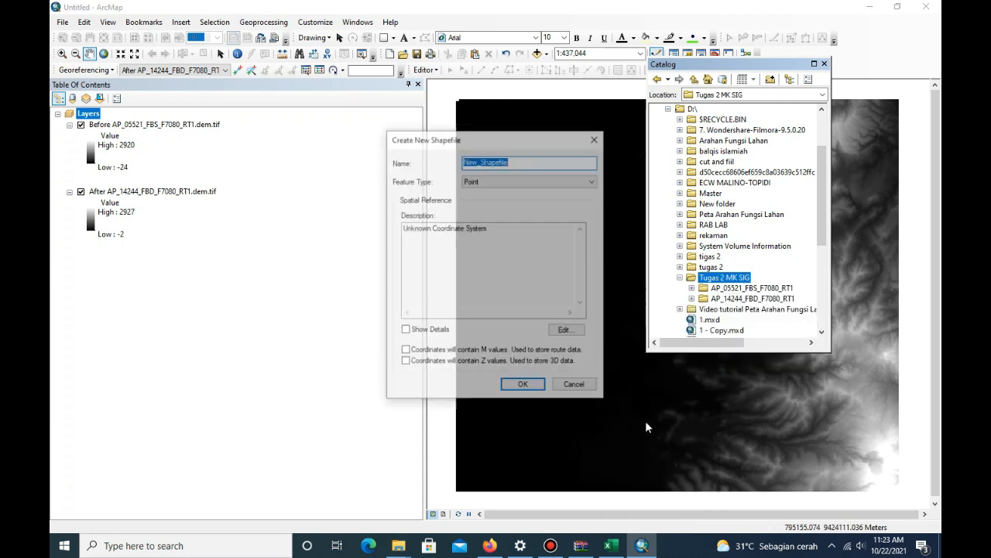
{"action": "type", "text": "batas"}
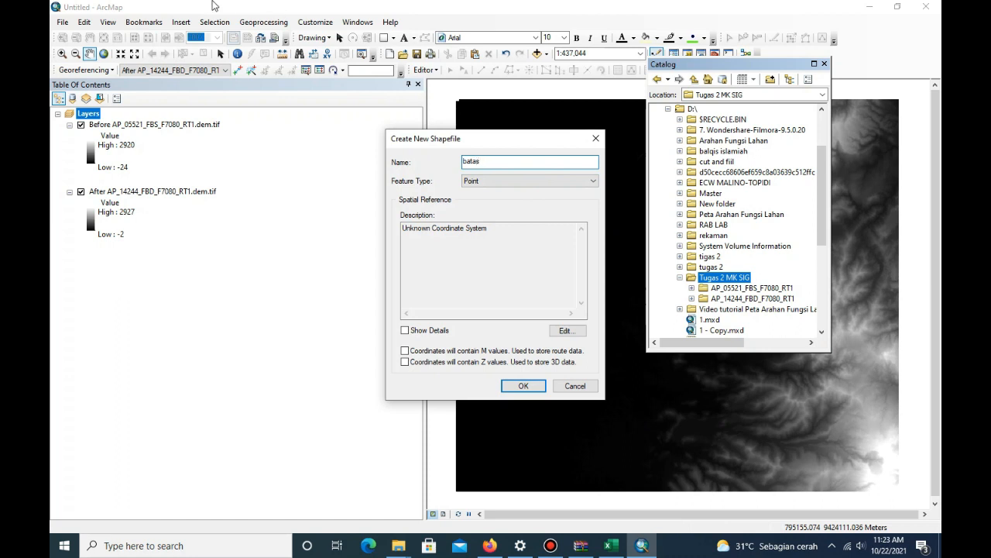
{"action": "left_click", "coordinate": [492, 180]}
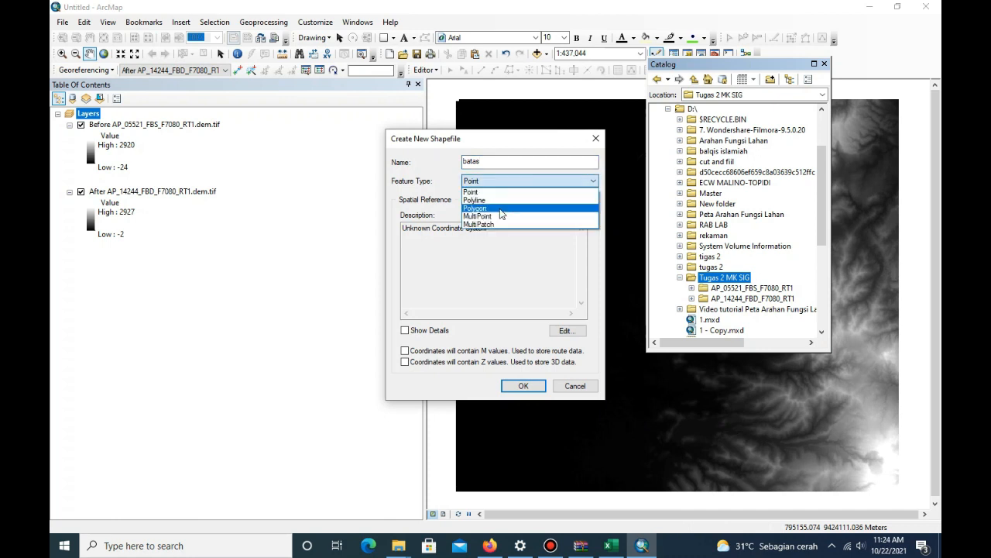
{"action": "left_click", "coordinate": [499, 209]}
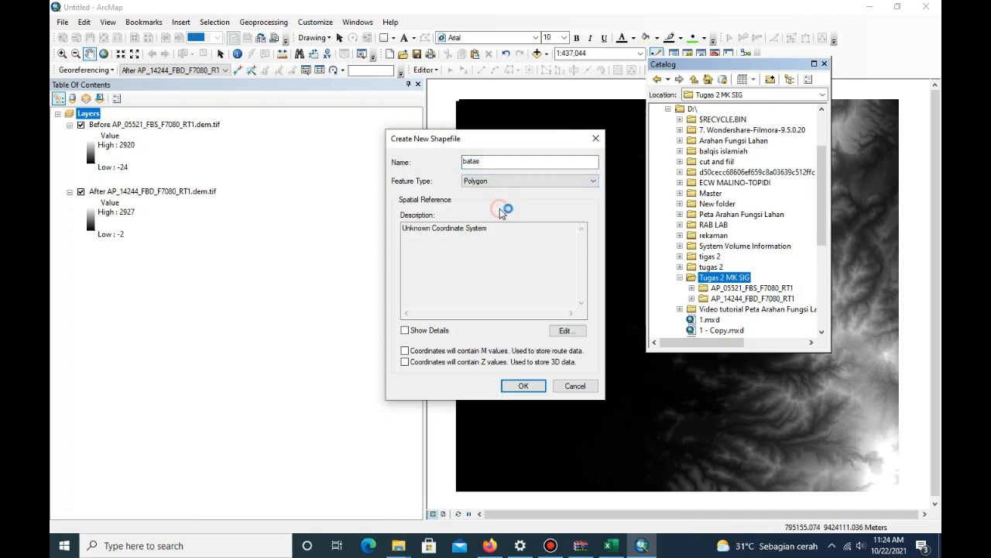
Assign the WGS 1984 UTM Zone 50S coordinate system to the batas shapefile, create it and close the Catalog.
{"action": "left_click", "coordinate": [566, 330]}
{"action": "double_click", "coordinate": [436, 197]}
{"action": "scroll", "coordinate": [565, 242], "scroll_direction": "down", "scroll_amount": 2}
{"action": "double_click", "coordinate": [416, 229]}
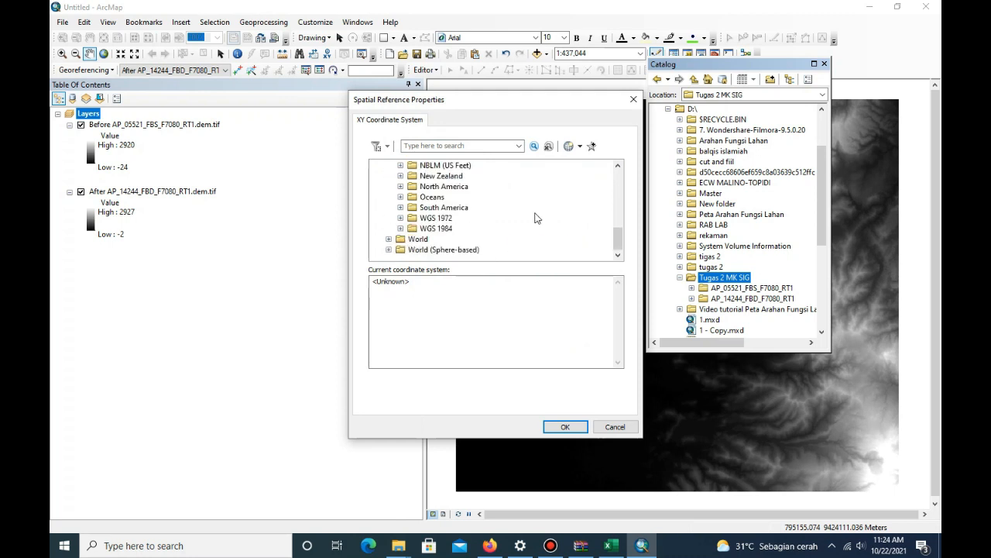
{"action": "double_click", "coordinate": [440, 228]}
{"action": "scroll", "coordinate": [457, 233], "scroll_direction": "down", "scroll_amount": 1}
{"action": "double_click", "coordinate": [461, 228]}
{"action": "scroll", "coordinate": [569, 216], "scroll_direction": "down", "scroll_amount": 5}
{"action": "scroll", "coordinate": [569, 216], "scroll_direction": "down", "scroll_amount": 10}
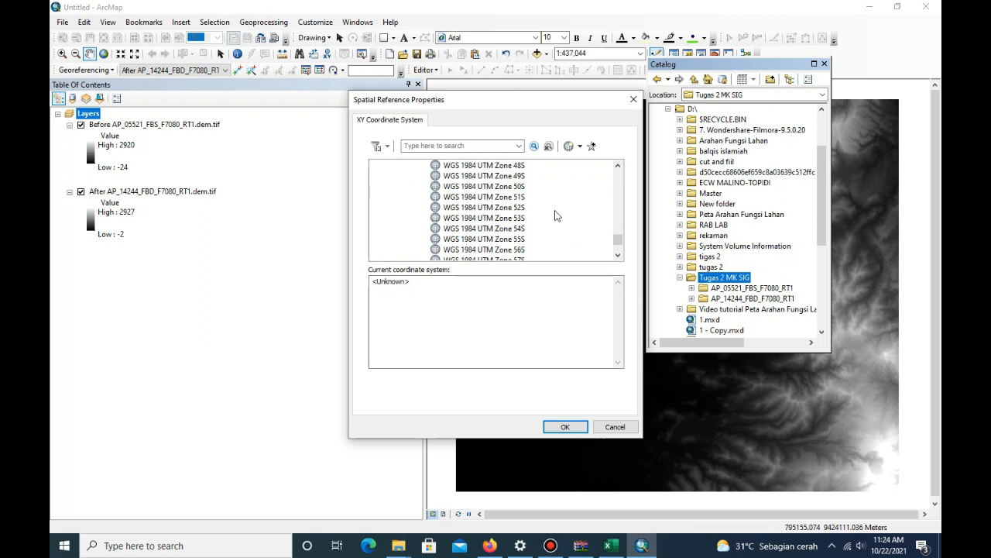
{"action": "left_click", "coordinate": [519, 186]}
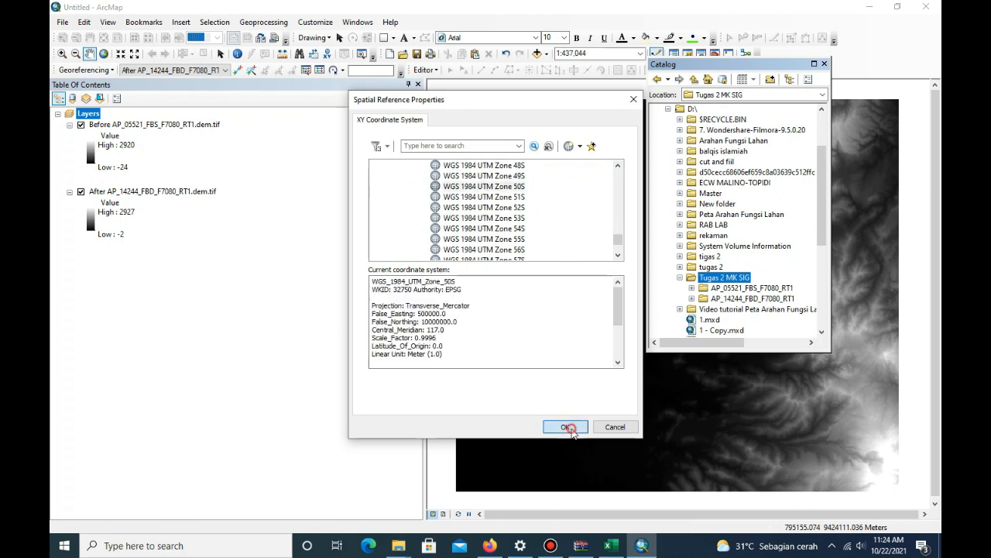
{"action": "left_click", "coordinate": [565, 427]}
{"action": "left_click", "coordinate": [523, 386]}
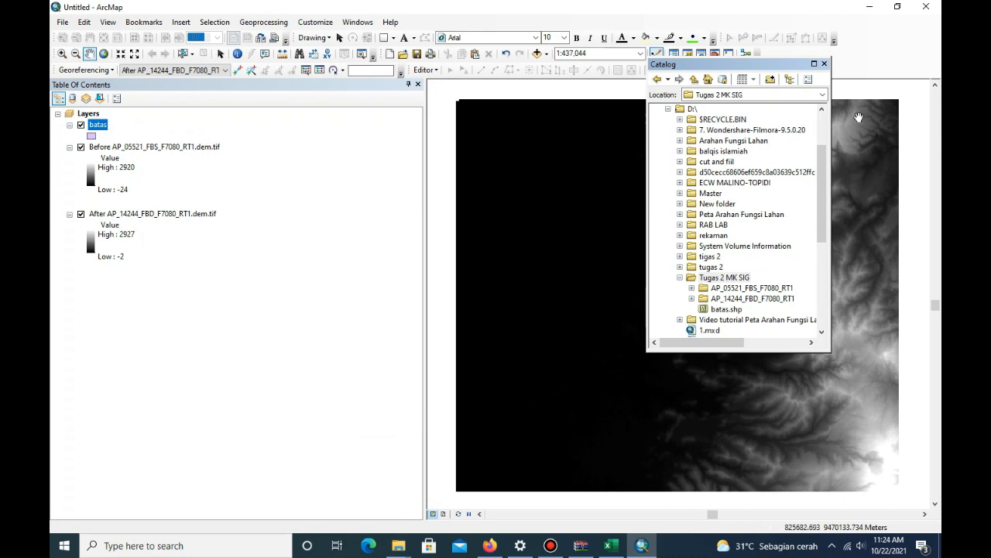
{"action": "left_click", "coordinate": [824, 64]}
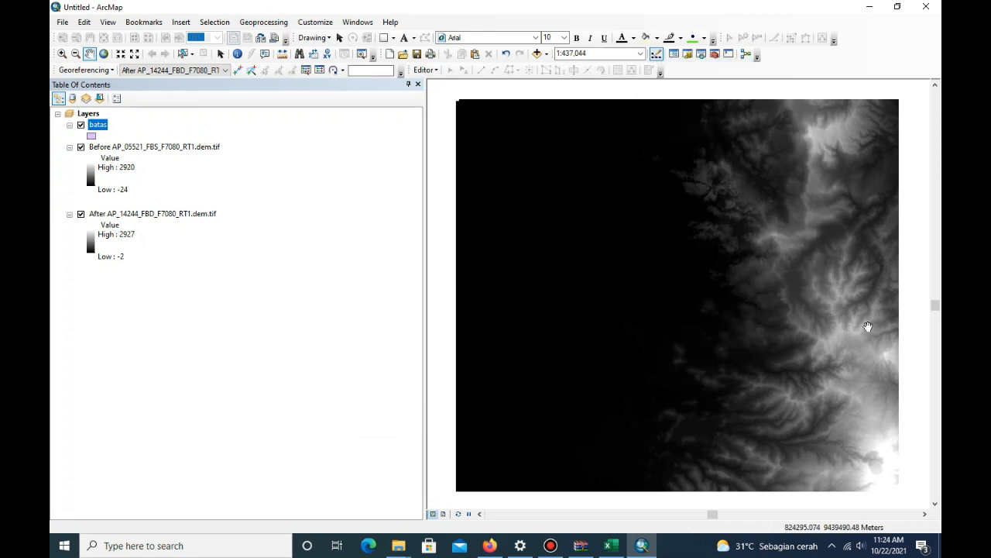
Start an edit session and choose the batas template for creating features over the eastern mountain area.
{"action": "scroll", "coordinate": [849, 245], "scroll_direction": "up", "scroll_amount": 3}
{"action": "scroll", "coordinate": [859, 339], "scroll_direction": "up", "scroll_amount": 1}
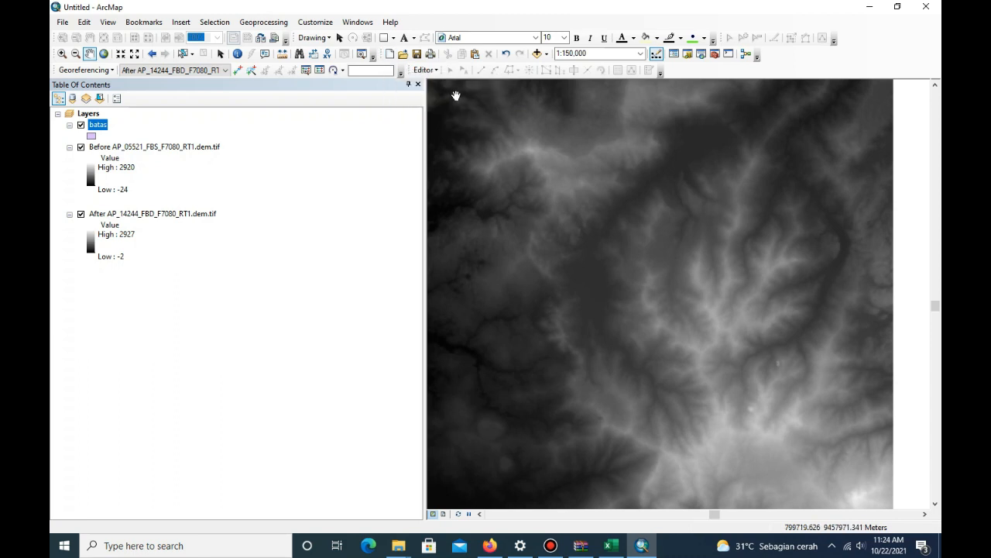
{"action": "left_click", "coordinate": [428, 69]}
{"action": "left_click", "coordinate": [437, 81]}
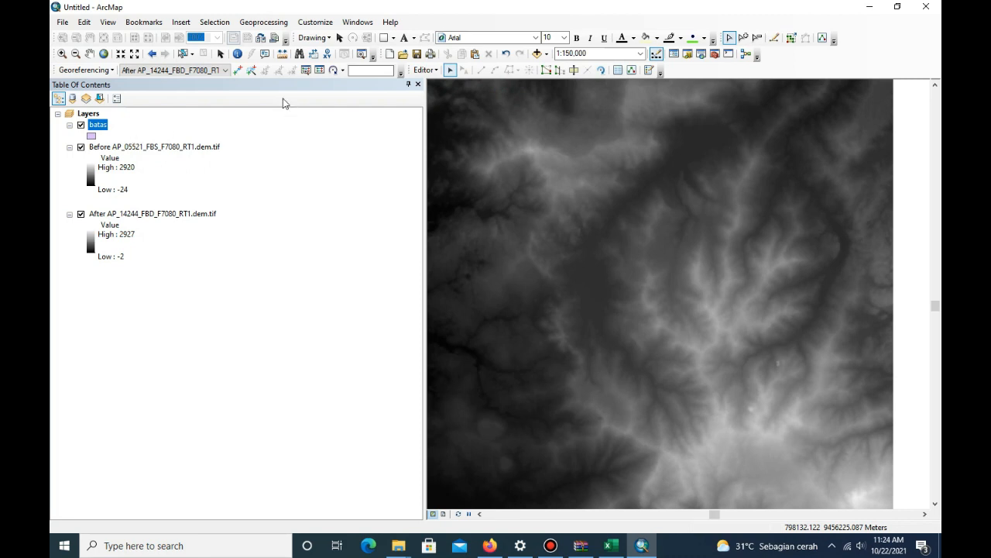
{"action": "left_click", "coordinate": [649, 69]}
{"action": "left_click", "coordinate": [413, 297]}
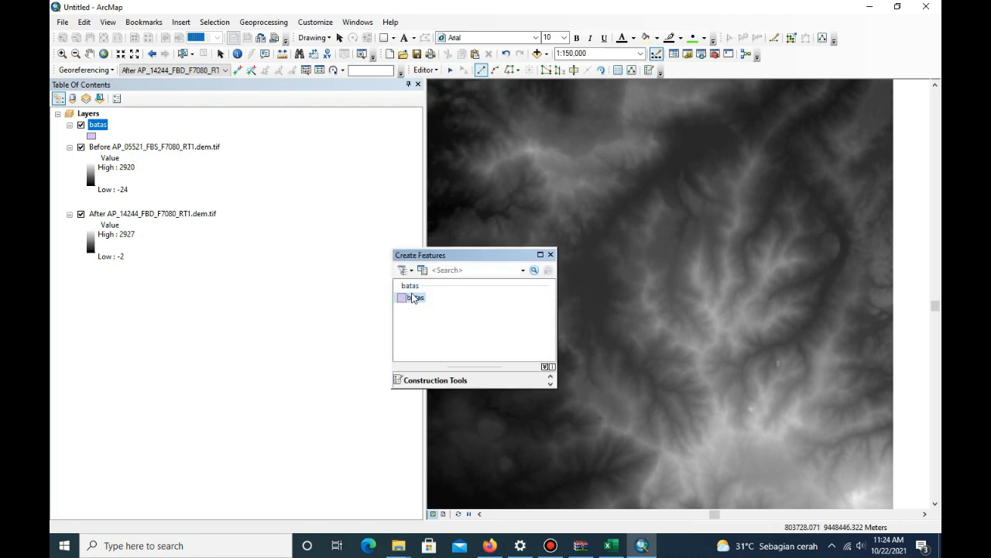
Digitize a closed batas polygon around the branching mountain ridge in the eastern part of the DEM, about 55 km in perimeter.
{"action": "left_click", "coordinate": [698, 152]}
{"action": "left_click", "coordinate": [718, 145]}
{"action": "left_click", "coordinate": [739, 145]}
{"action": "left_click", "coordinate": [771, 156]}
{"action": "left_click", "coordinate": [807, 183]}
{"action": "left_click", "coordinate": [835, 227]}
{"action": "left_click", "coordinate": [846, 246]}
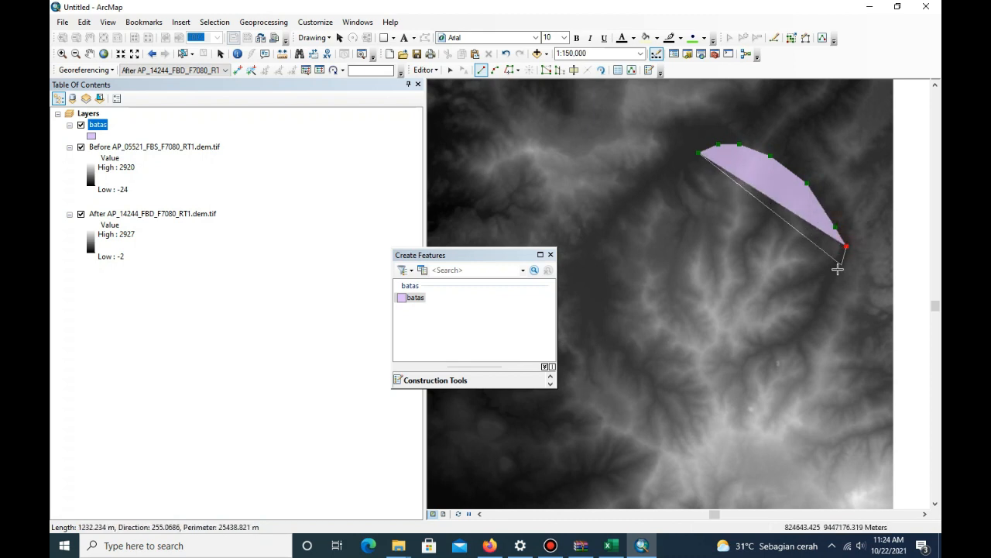
{"action": "left_click", "coordinate": [834, 280]}
{"action": "left_click", "coordinate": [808, 333]}
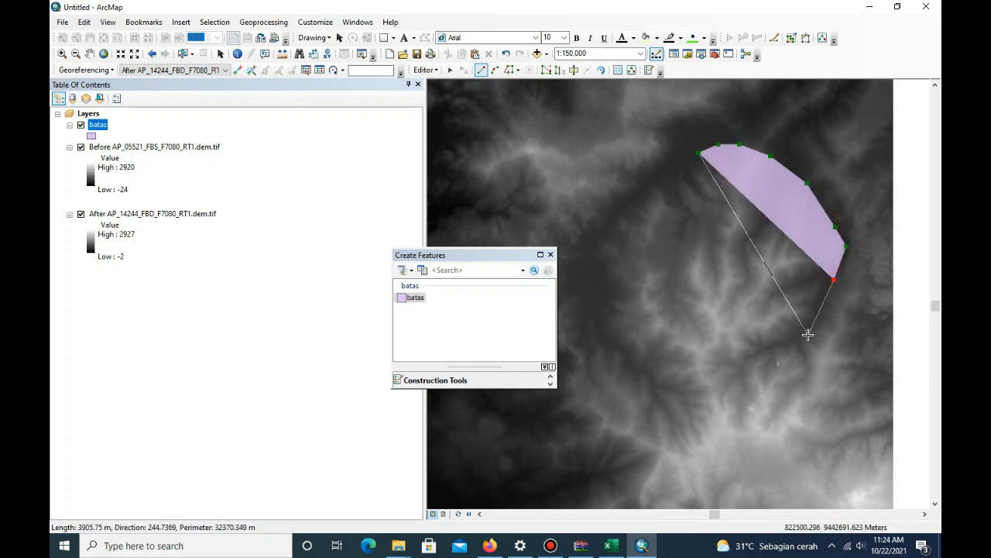
{"action": "left_click", "coordinate": [765, 348]}
{"action": "left_click", "coordinate": [749, 366]}
{"action": "left_click", "coordinate": [742, 392]}
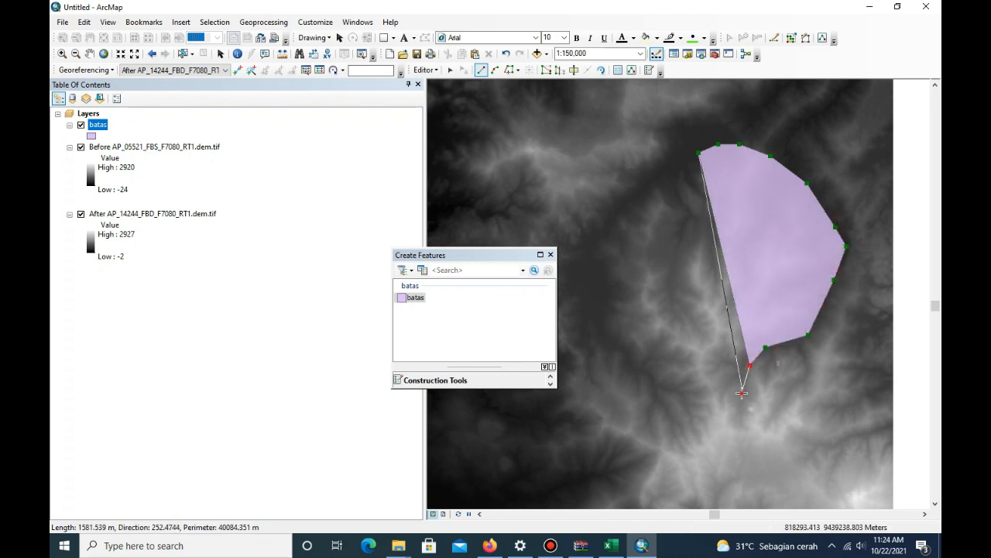
{"action": "left_click", "coordinate": [746, 433]}
{"action": "left_click", "coordinate": [690, 433]}
{"action": "left_click", "coordinate": [653, 408]}
{"action": "left_click", "coordinate": [620, 355]}
{"action": "left_click", "coordinate": [590, 318]}
{"action": "left_click", "coordinate": [582, 260]}
{"action": "left_click", "coordinate": [611, 225]}
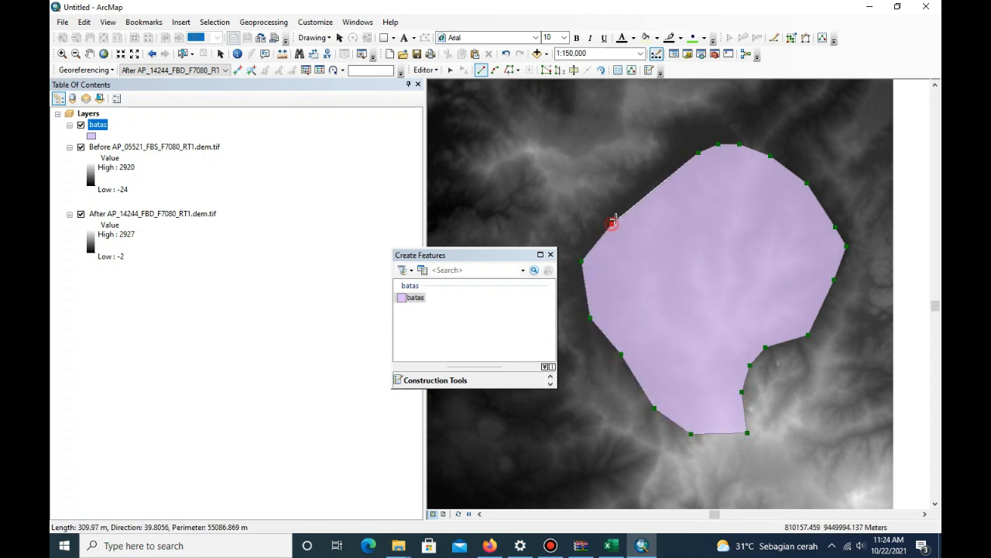
{"action": "left_click", "coordinate": [640, 191]}
{"action": "double_click", "coordinate": [676, 162]}
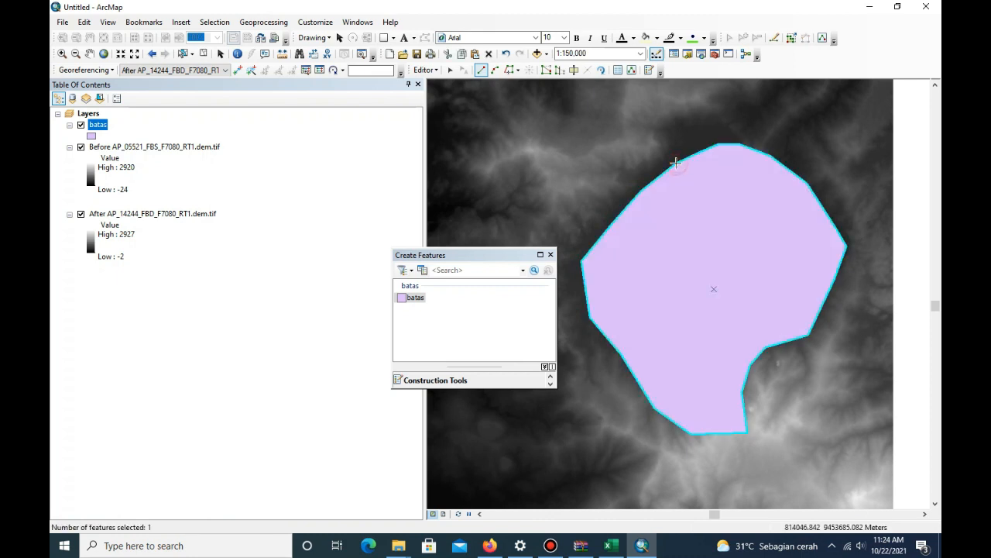
Close the feature creation window, save the batas edits and stop editing.
{"action": "left_click", "coordinate": [550, 256]}
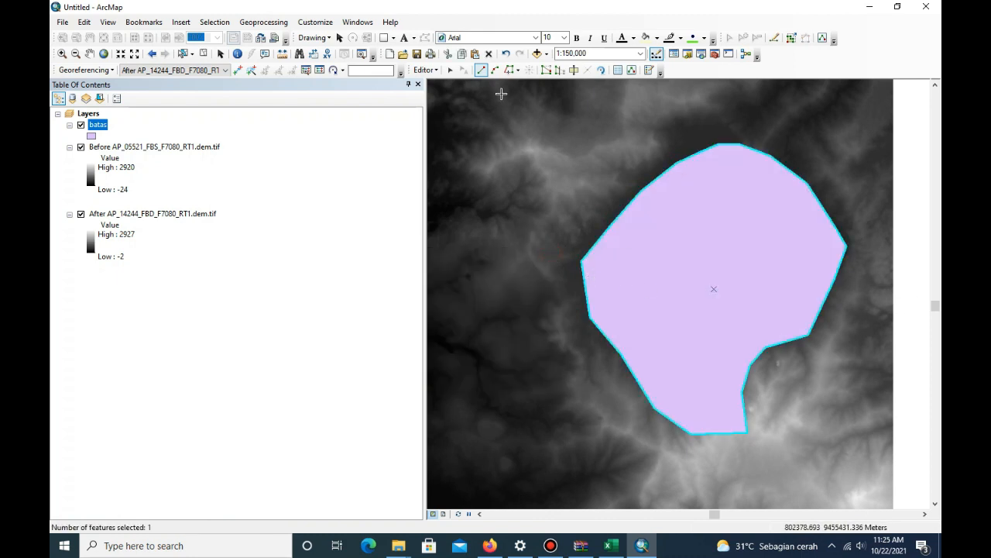
{"action": "left_click", "coordinate": [424, 70]}
{"action": "left_click", "coordinate": [430, 111]}
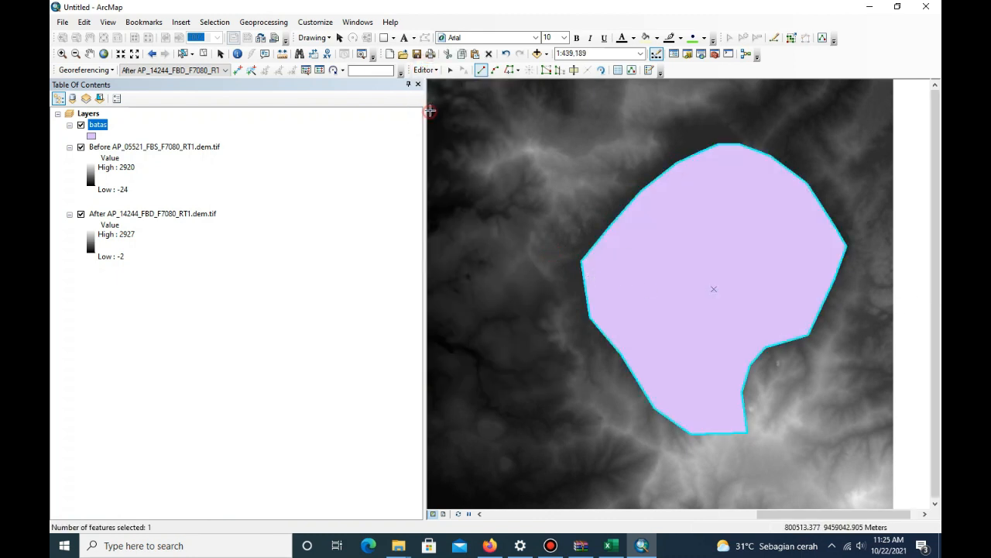
{"action": "left_click", "coordinate": [425, 69]}
{"action": "left_click", "coordinate": [435, 98]}
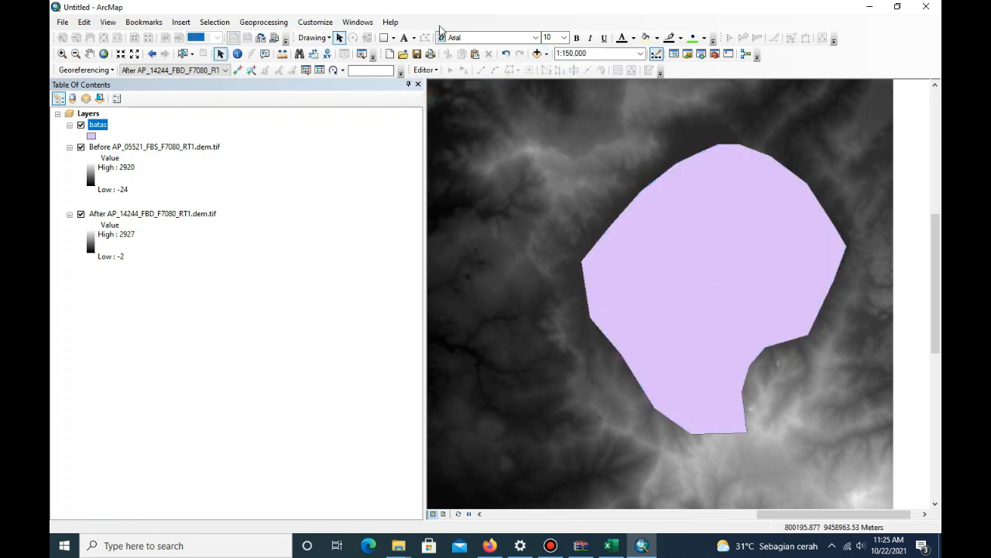
Search for the Extract by Mask tool, open it, and set the Before DEM as input raster with batas as the mask.
{"action": "left_click", "coordinate": [351, 24]}
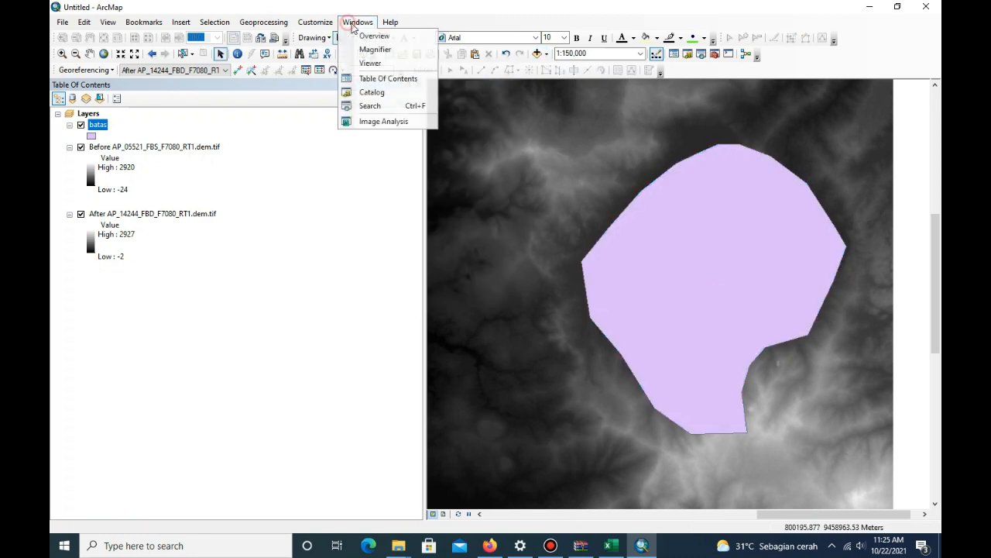
{"action": "left_click", "coordinate": [381, 106]}
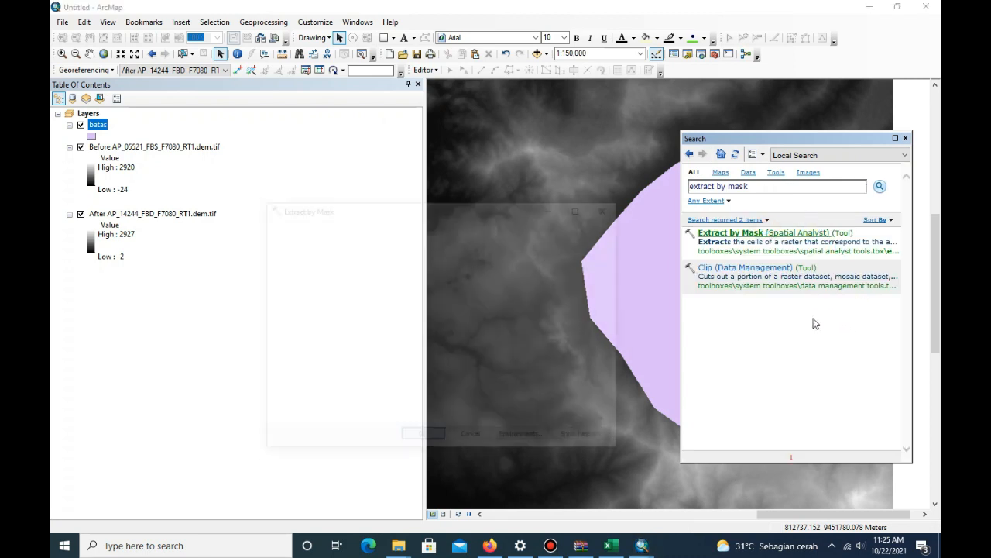
{"action": "left_click", "coordinate": [113, 147]}
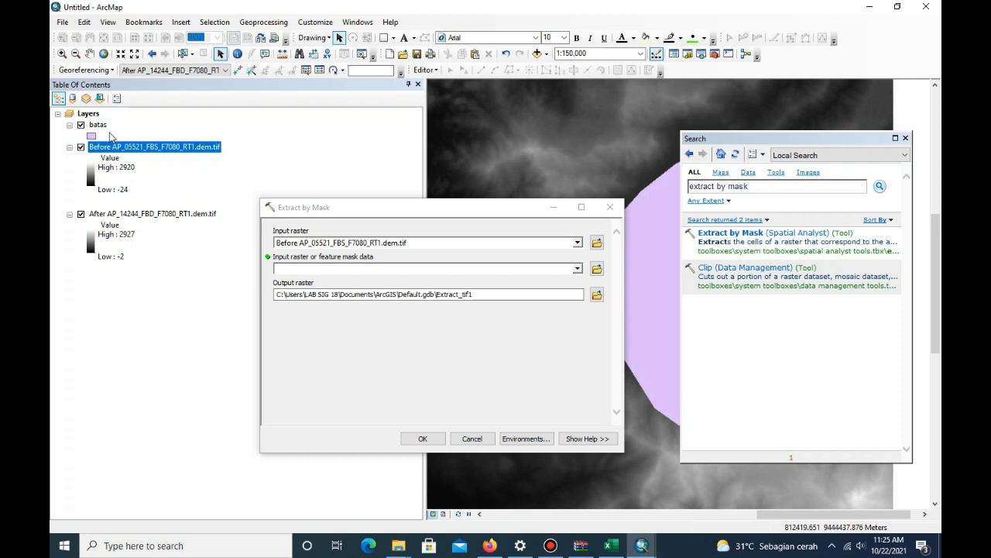
{"action": "left_click_drag", "start_coordinate": [95, 126], "coordinate": [325, 265]}
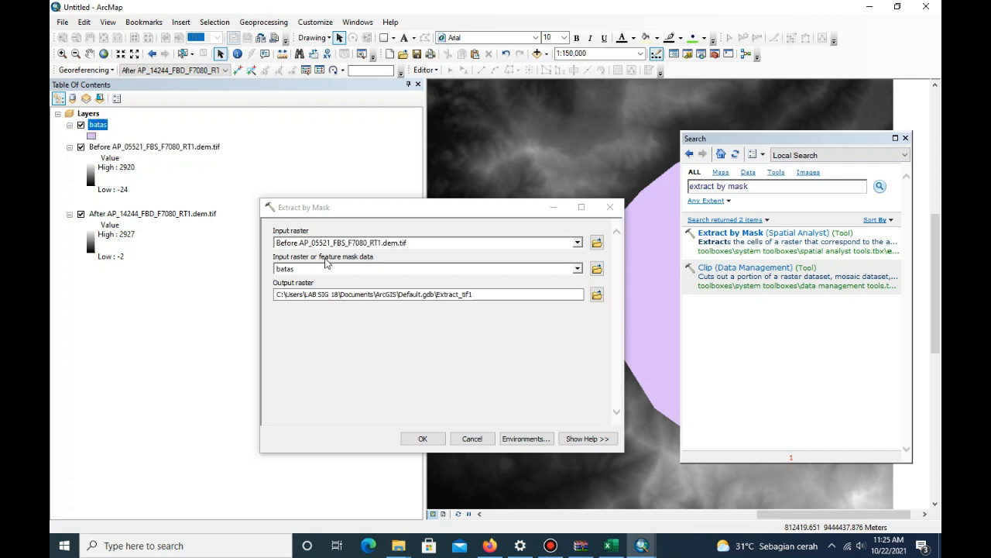
Browse for the output raster location to D:\Tugas 2 MK SIG and create a new file geodatabase there.
{"action": "left_click", "coordinate": [498, 294]}
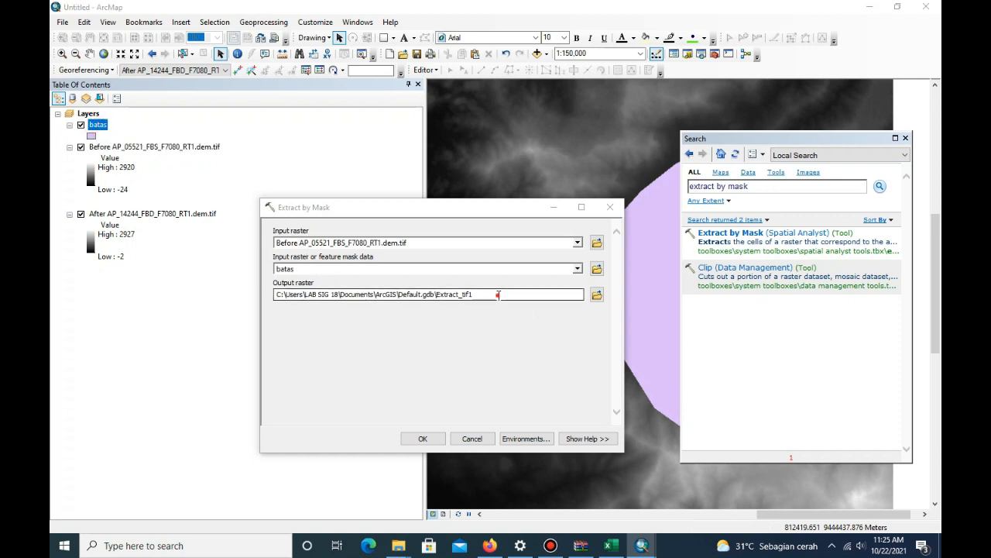
{"action": "left_click_drag", "start_coordinate": [498, 295], "coordinate": [447, 294]}
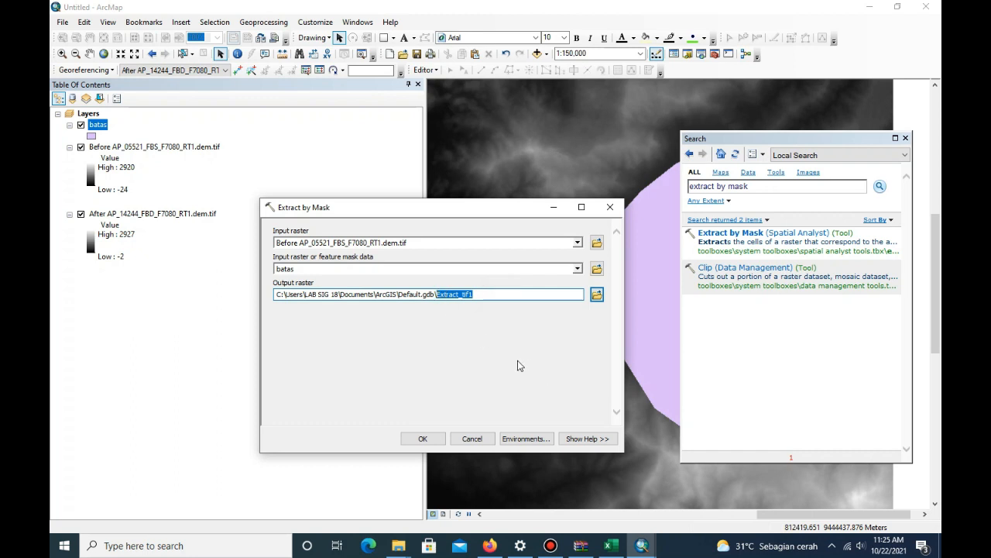
{"action": "left_click", "coordinate": [596, 295]}
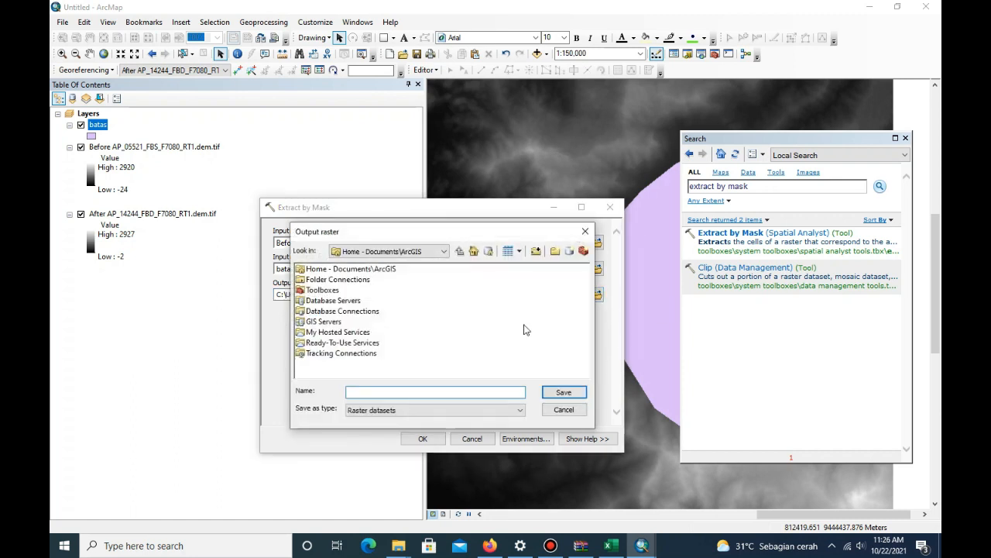
{"action": "left_click", "coordinate": [443, 251]}
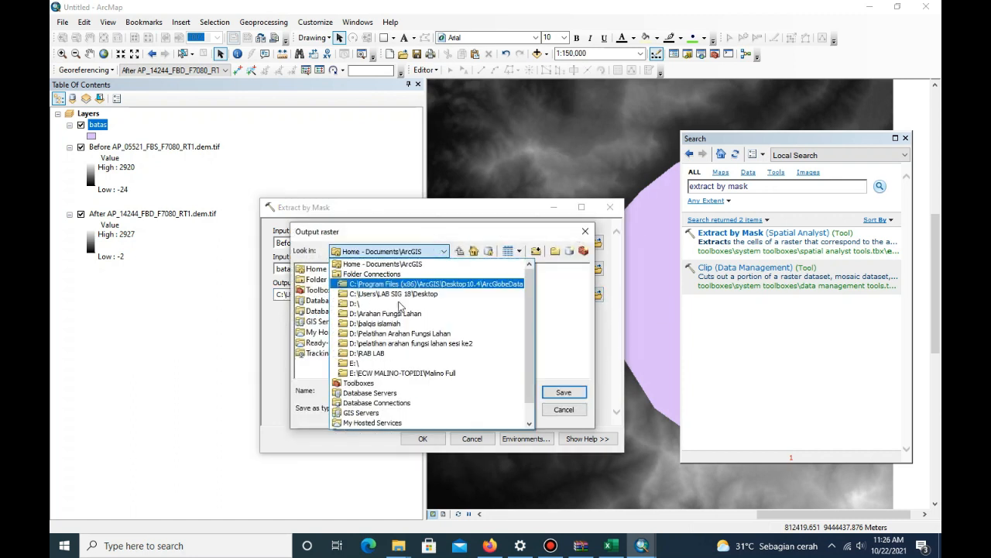
{"action": "left_click", "coordinate": [397, 307]}
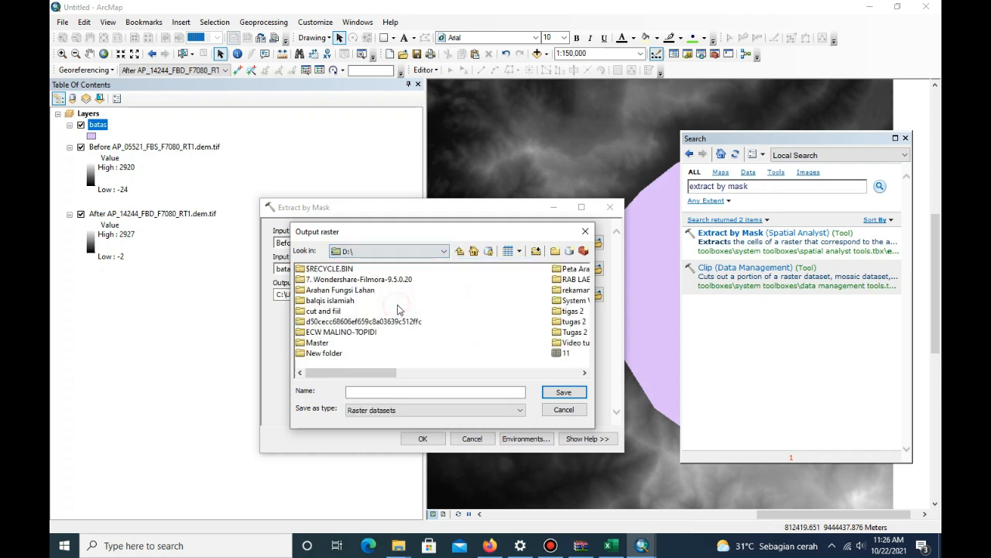
{"action": "left_click", "coordinate": [585, 373]}
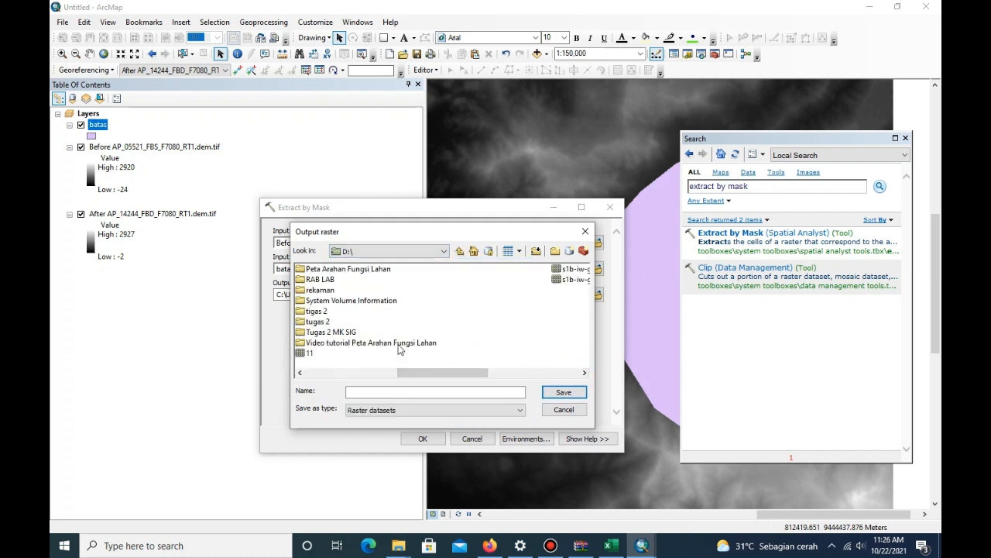
{"action": "left_click", "coordinate": [338, 332]}
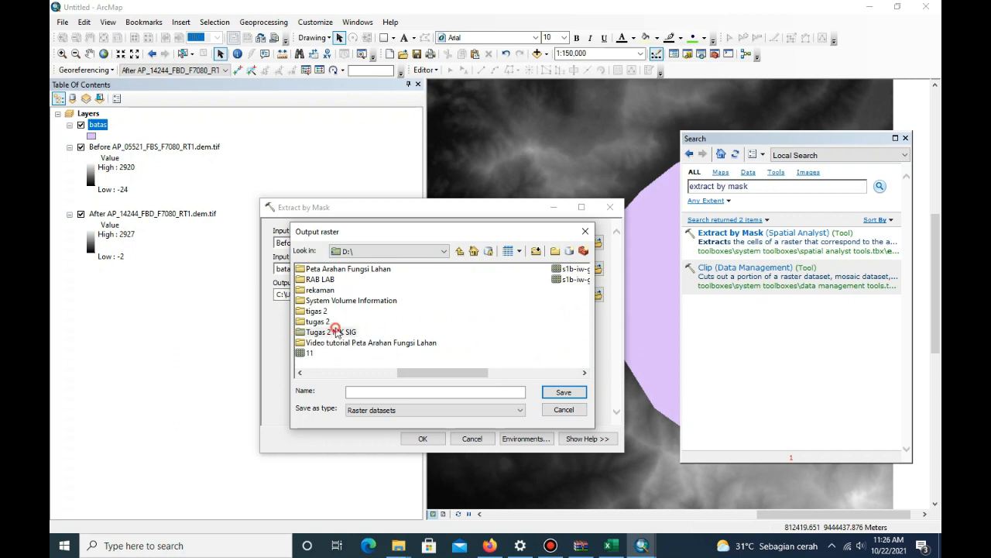
{"action": "double_click", "coordinate": [338, 332]}
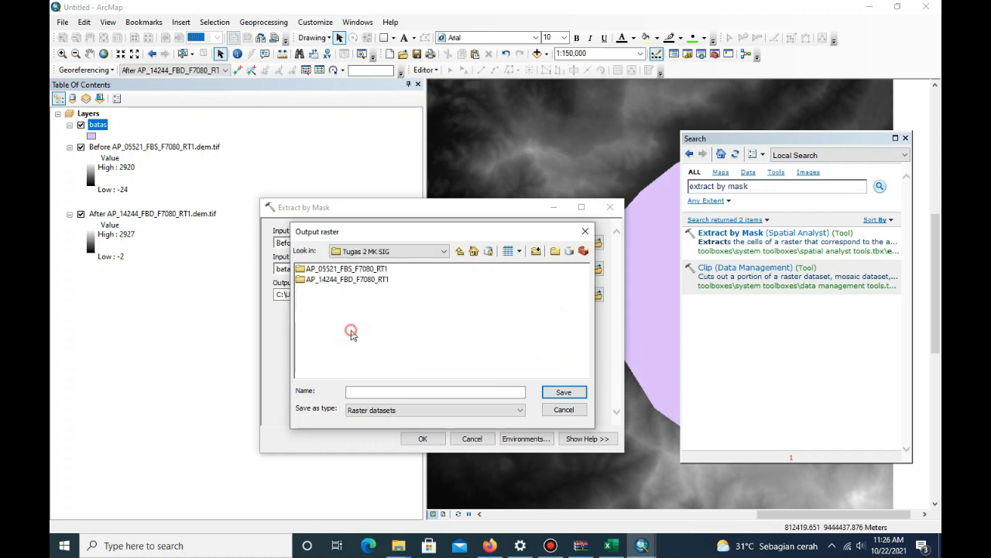
{"action": "left_click", "coordinate": [570, 251]}
{"action": "left_click", "coordinate": [438, 343]}
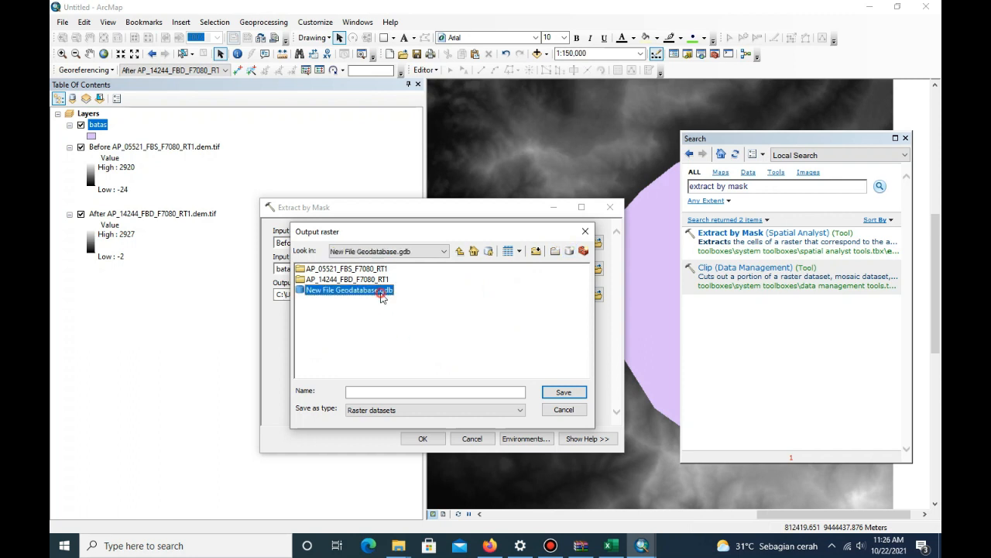
Save the output raster as Extract_Before inside the new file geodatabase and run Extract by Mask.
{"action": "double_click", "coordinate": [378, 290]}
{"action": "left_click", "coordinate": [436, 391]}
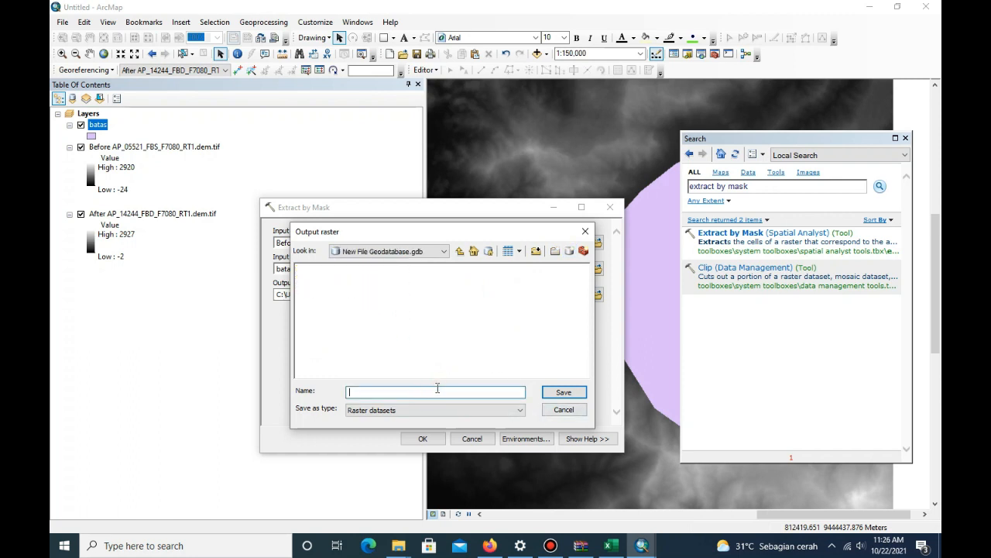
{"action": "type", "text": "Extract_tif1"}
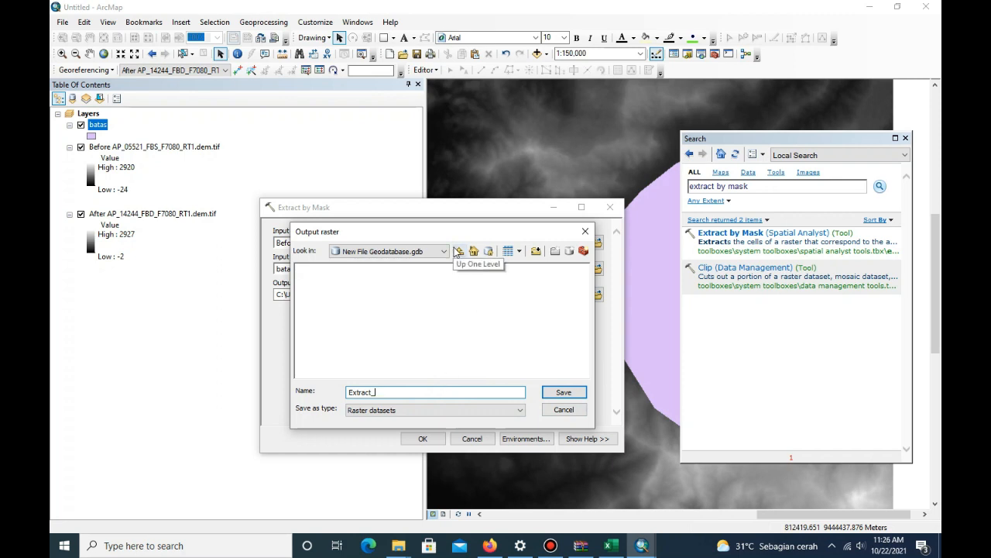
{"action": "type", "text": "Before"}
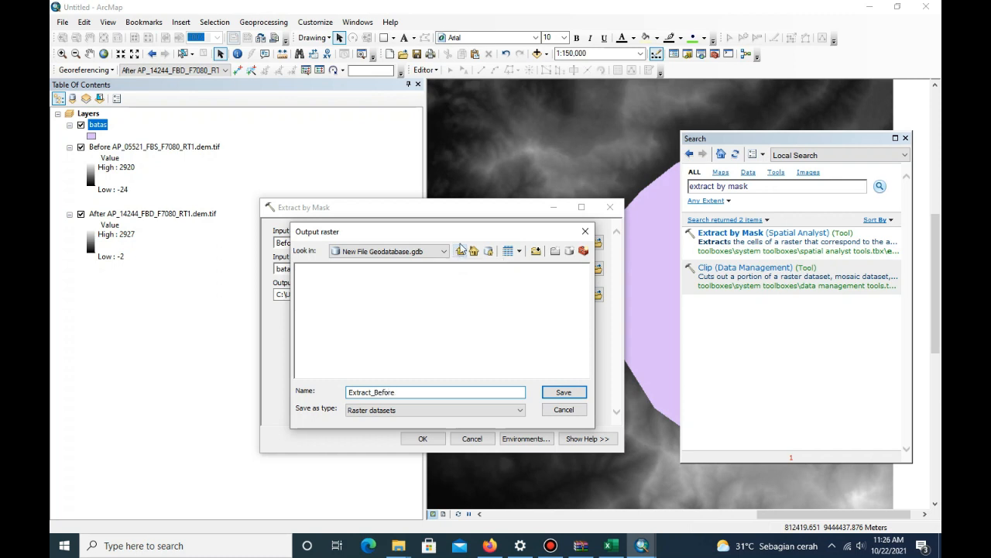
{"action": "left_click", "coordinate": [570, 392]}
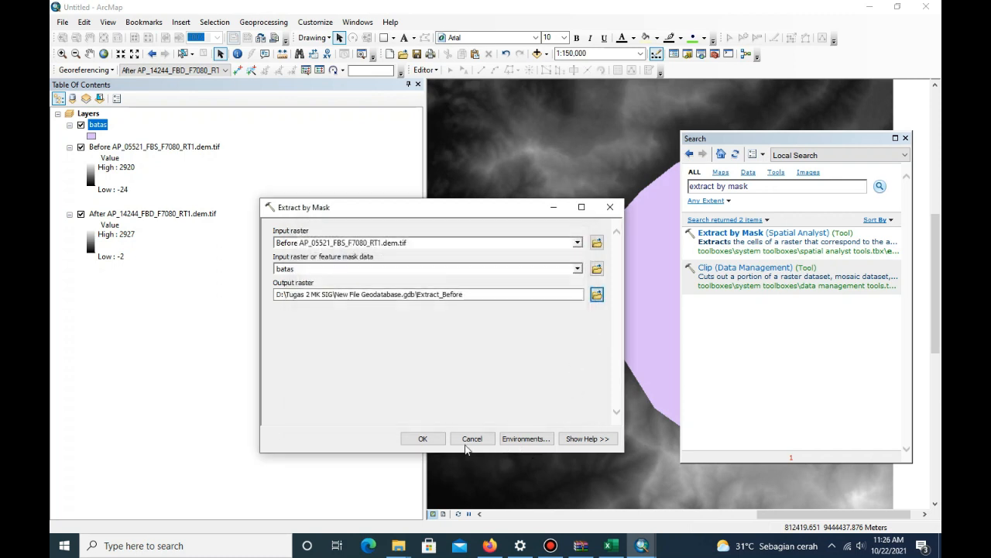
{"action": "left_click", "coordinate": [423, 438]}
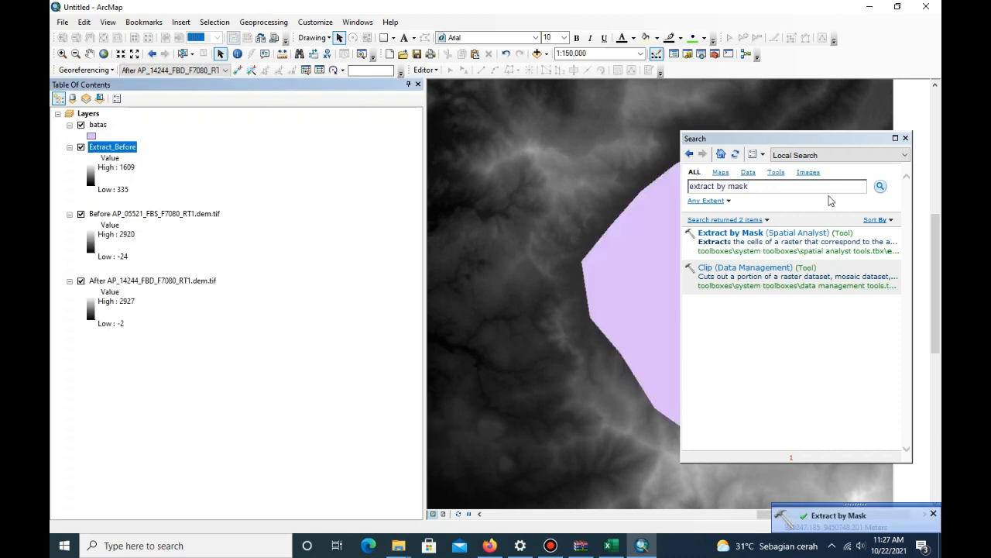
Open Extract by Mask again with the After DEM as input raster and batas as the mask.
{"action": "left_click", "coordinate": [762, 234]}
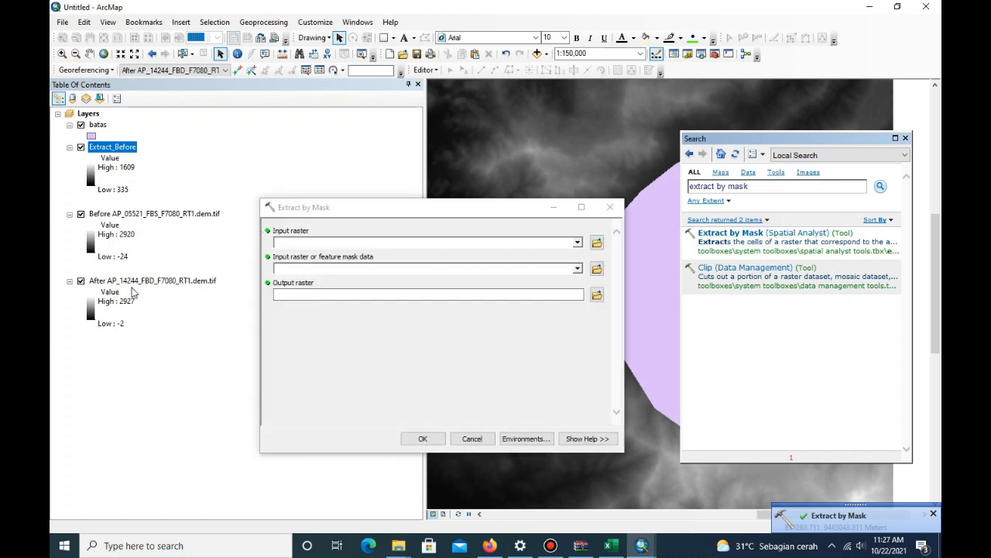
{"action": "left_click_drag", "start_coordinate": [132, 282], "coordinate": [316, 242]}
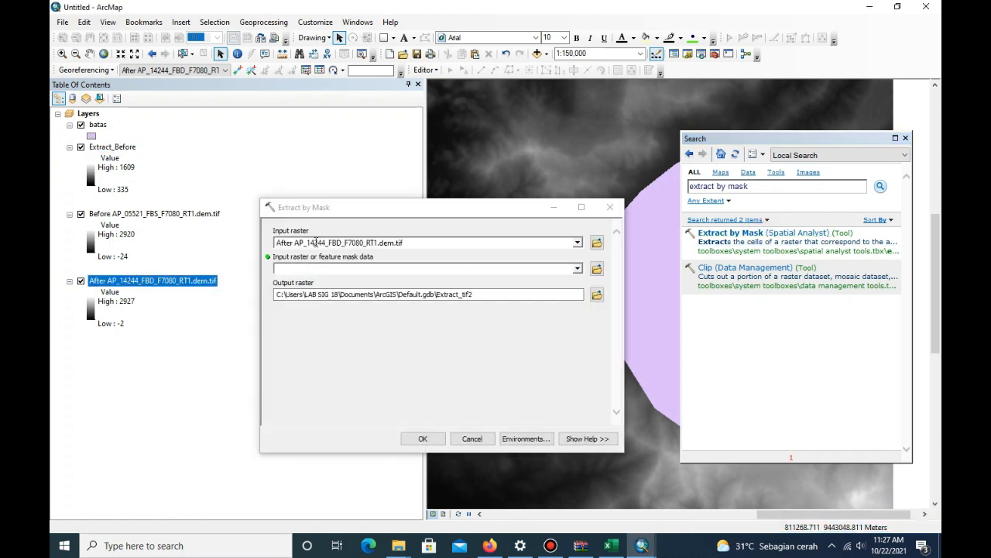
{"action": "left_click", "coordinate": [385, 269]}
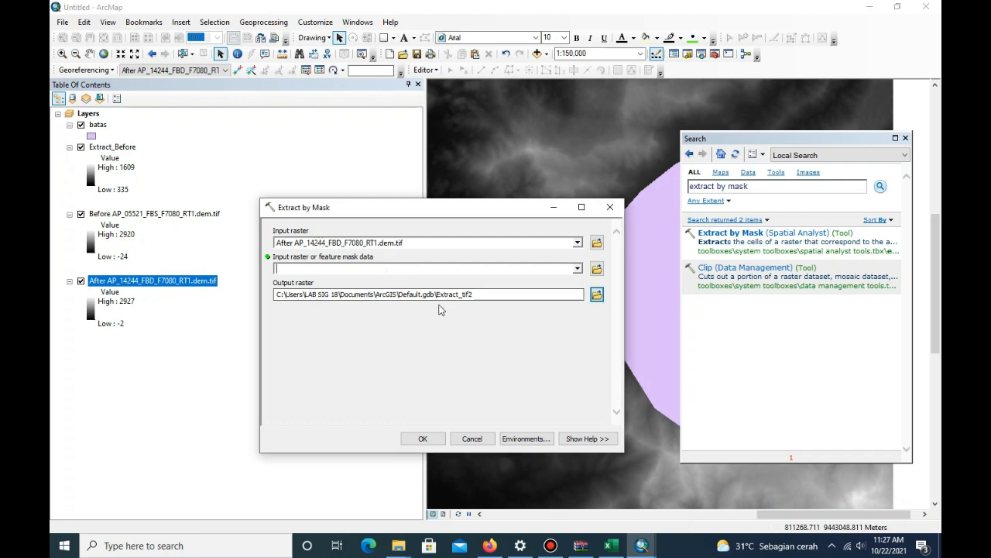
{"action": "left_click_drag", "start_coordinate": [97, 124], "coordinate": [323, 270]}
Set the output raster to Extract_After in New File Geodatabase.gdb and run the extraction.
{"action": "left_click_drag", "start_coordinate": [553, 291], "coordinate": [435, 294]}
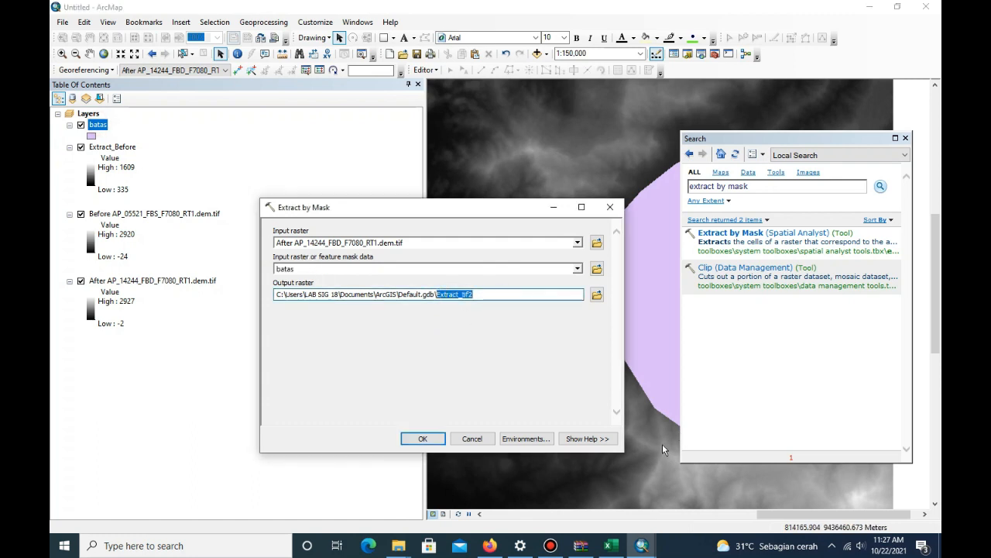
{"action": "left_click", "coordinate": [597, 295]}
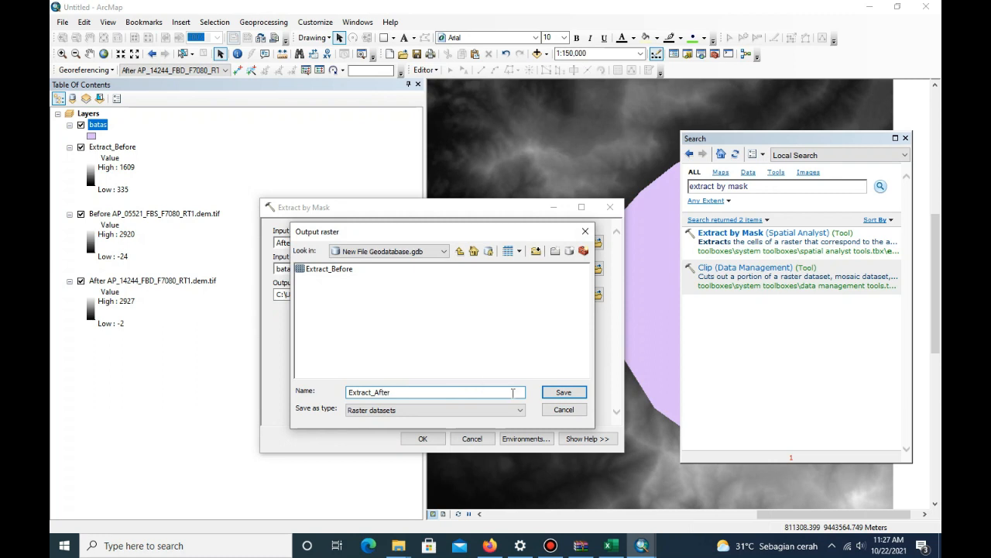
{"action": "left_click", "coordinate": [580, 392]}
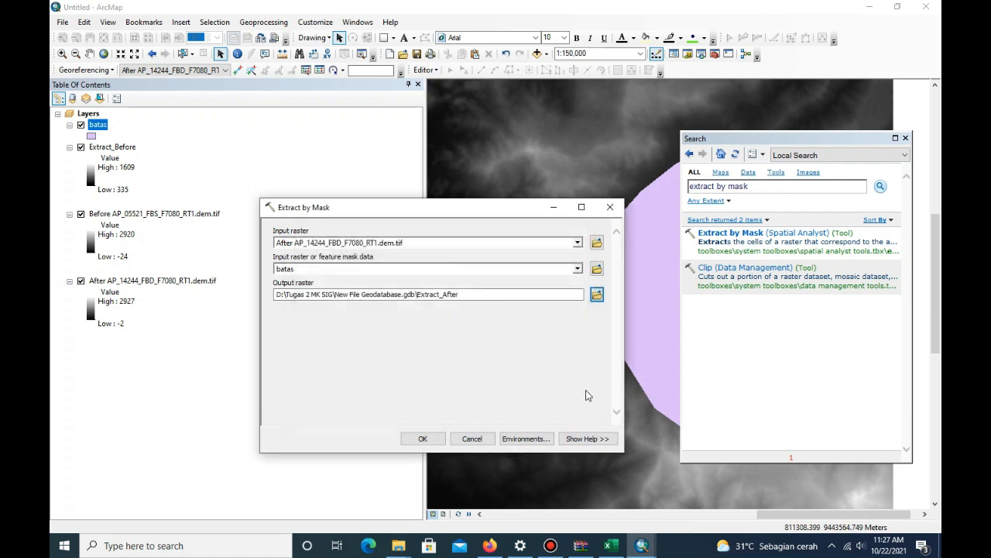
{"action": "left_click", "coordinate": [439, 439]}
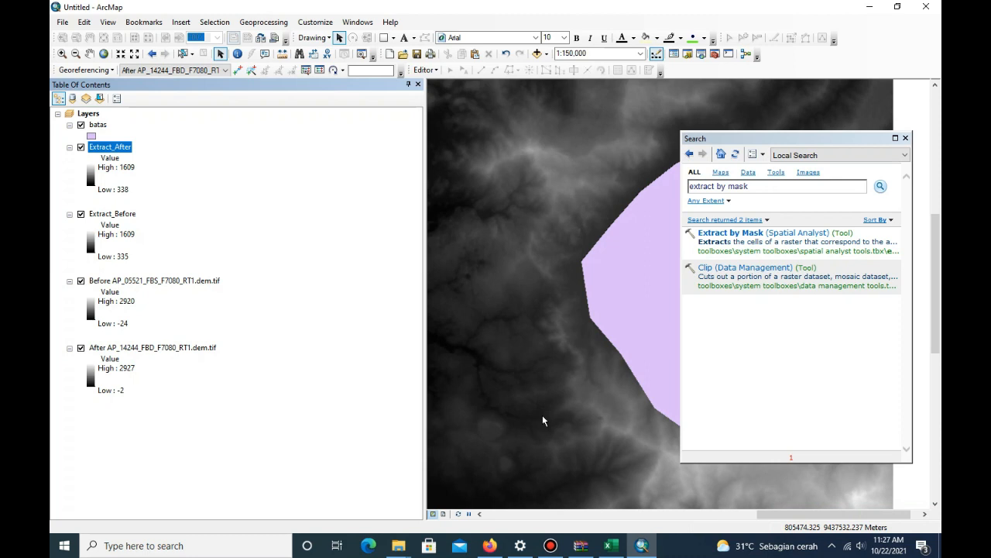
Search for "cut fill", open the Spatial Analyst Cut Fill tool, and set Extract_Before and Extract_After as the before and after surfaces.
{"action": "key", "text": "ctrl+f"}
{"action": "type", "text": "cut fill"}
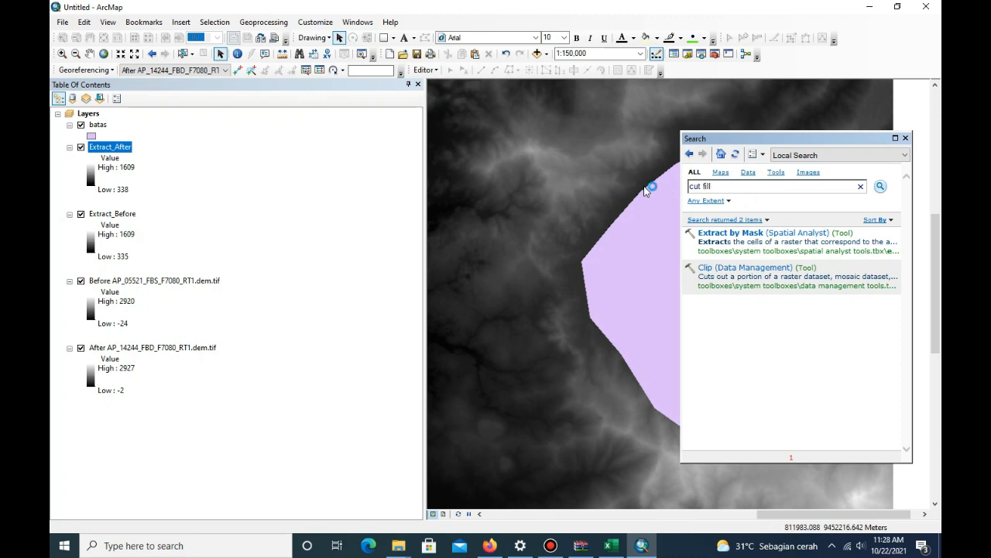
{"action": "key", "text": "Return"}
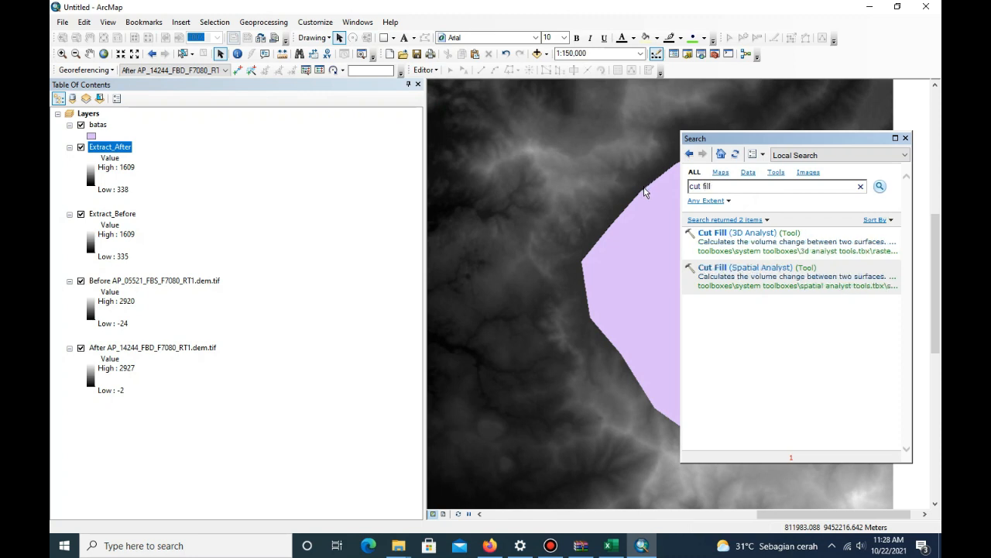
{"action": "left_click", "coordinate": [716, 267]}
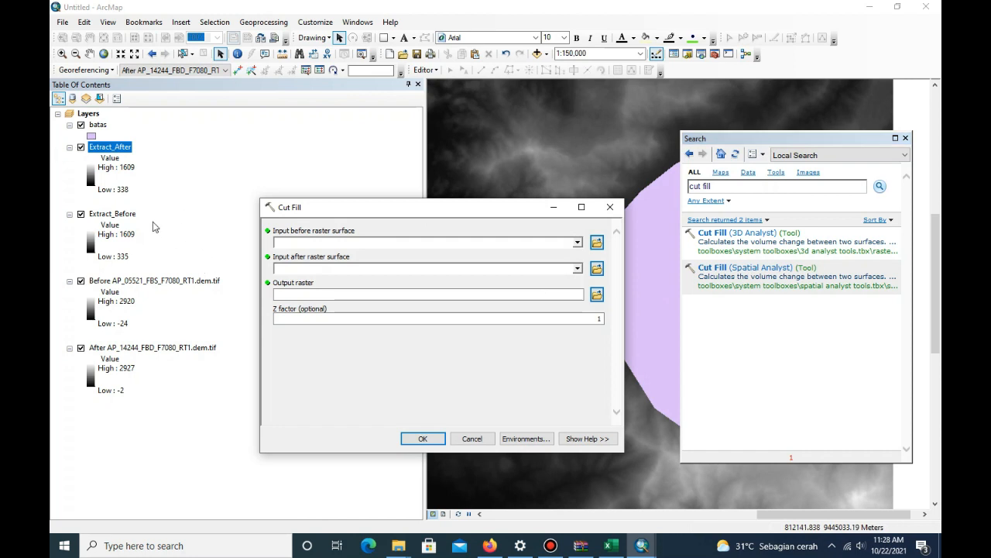
{"action": "left_click_drag", "start_coordinate": [127, 216], "coordinate": [323, 241]}
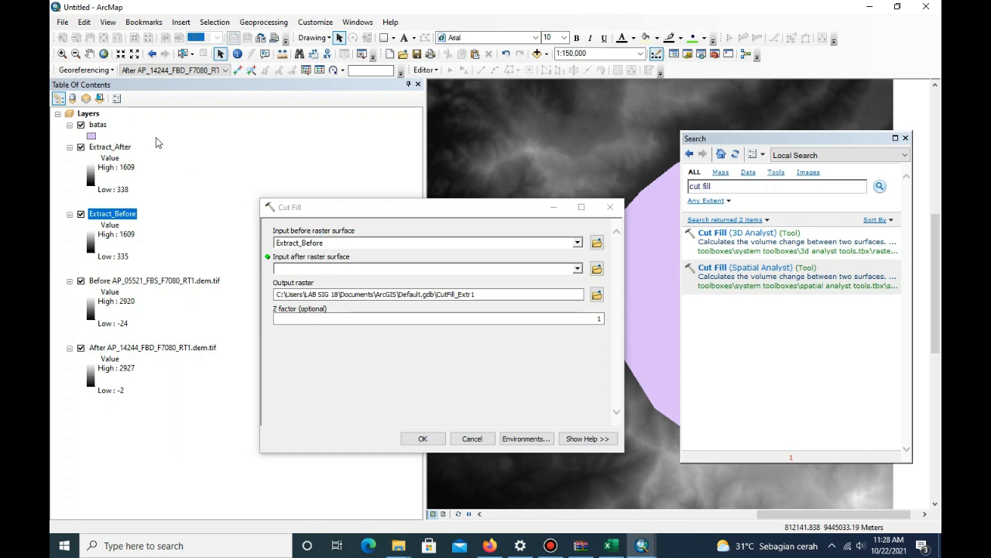
{"action": "left_click_drag", "start_coordinate": [124, 149], "coordinate": [363, 277]}
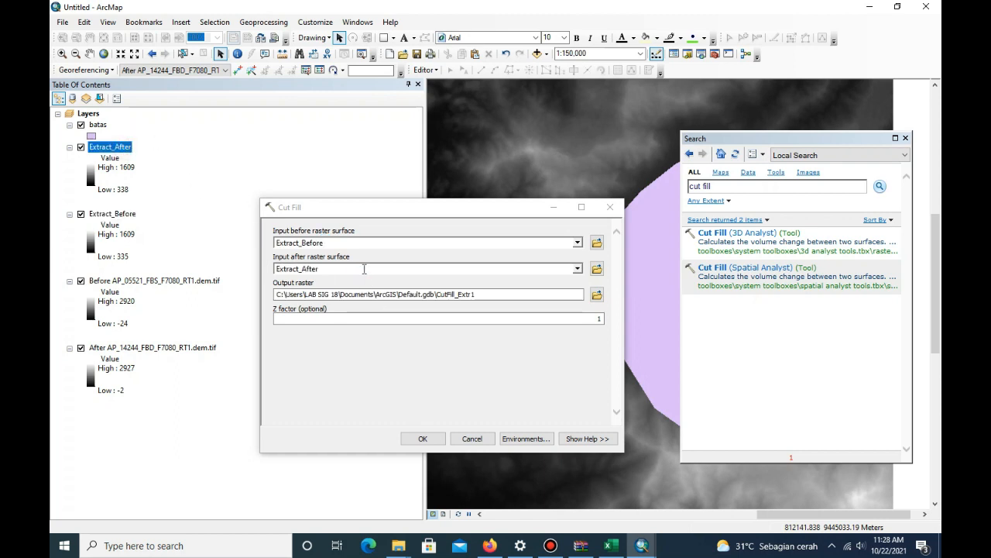
Set the Cut Fill output raster to CutFill_Extr1 in New File Geodatabase.gdb and run the tool.
{"action": "left_click_drag", "start_coordinate": [488, 295], "coordinate": [436, 302]}
{"action": "key", "text": "ctrl+c"}
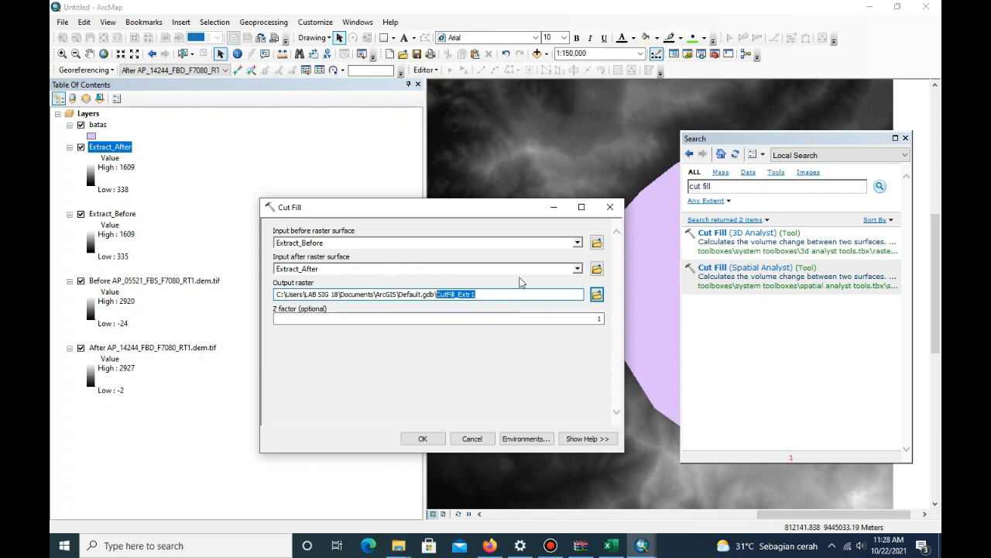
{"action": "left_click", "coordinate": [597, 295]}
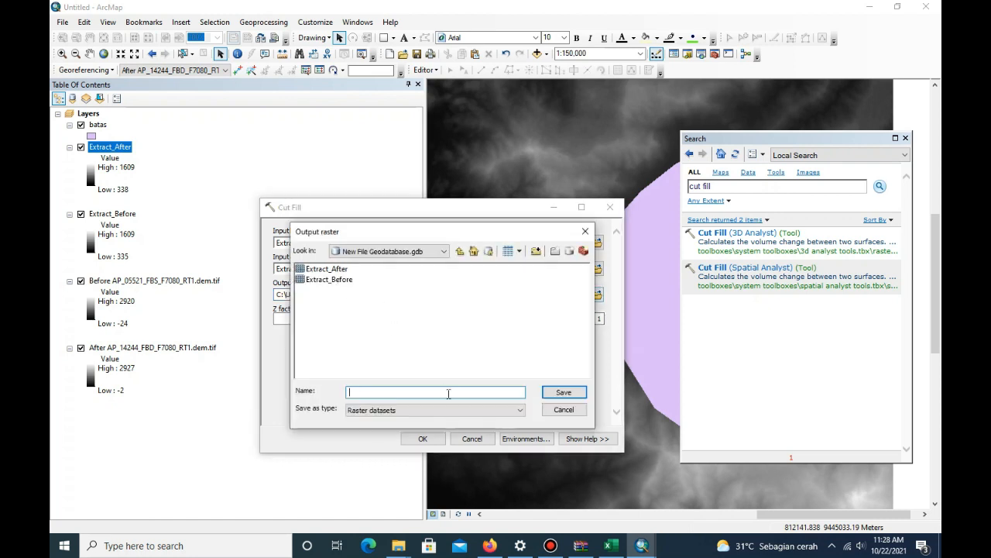
{"action": "key", "text": "ctrl+v"}
{"action": "key", "text": "ctrl+z"}
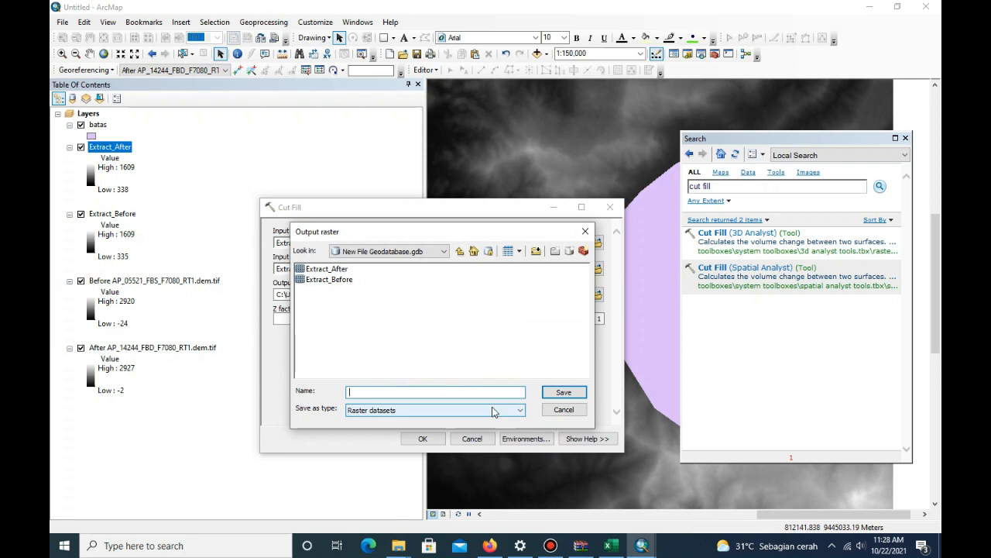
{"action": "left_click", "coordinate": [453, 391]}
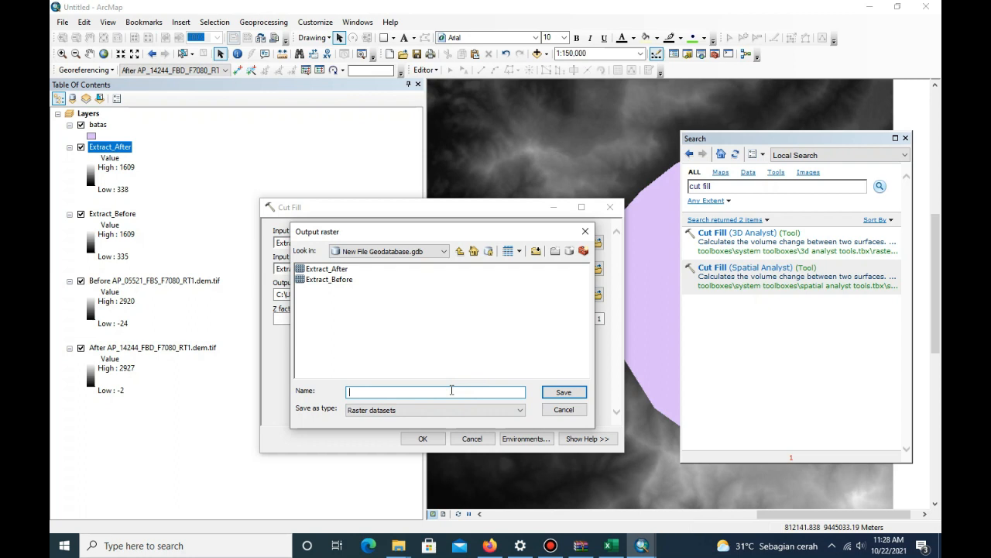
{"action": "left_click", "coordinate": [447, 390]}
{"action": "type", "text": "CutFill_Extr1"}
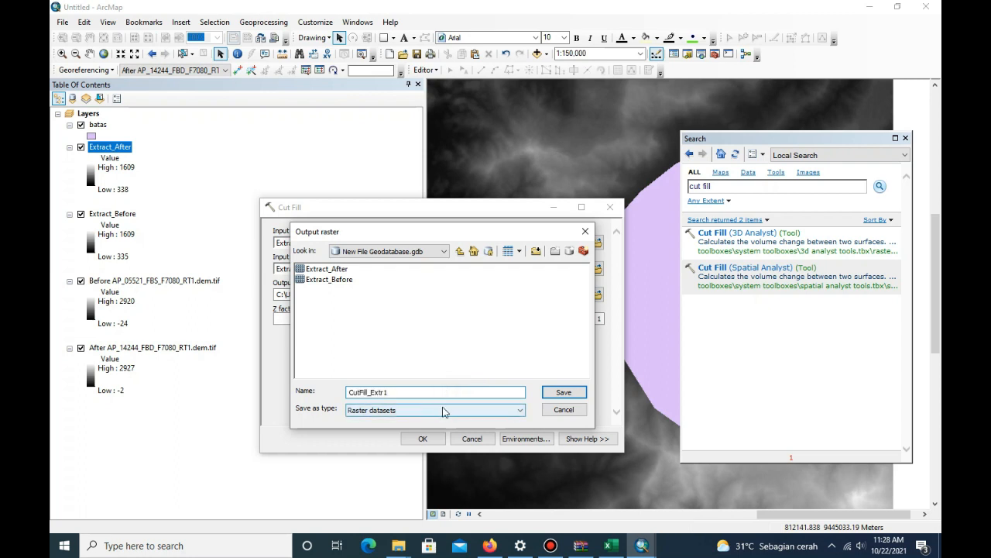
{"action": "left_click", "coordinate": [564, 393]}
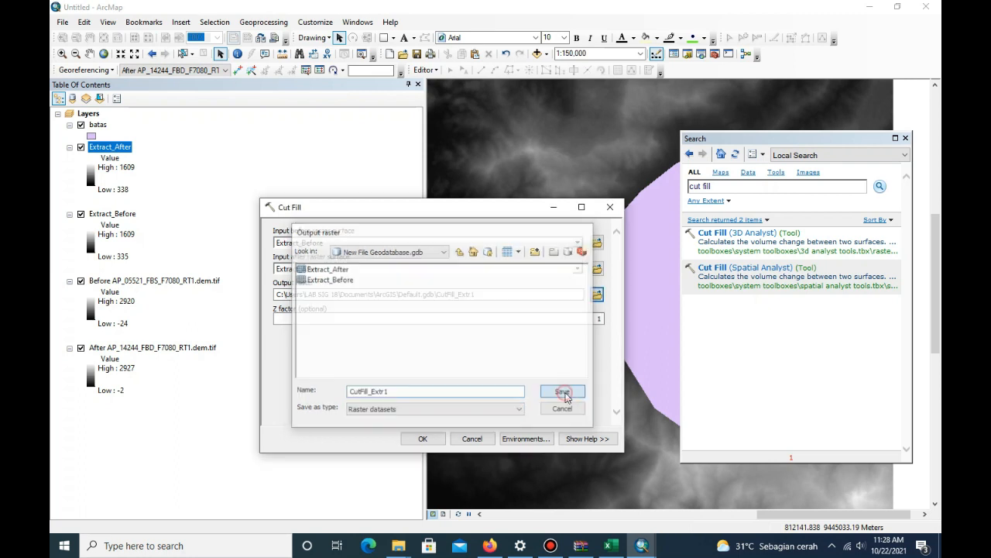
{"action": "left_click", "coordinate": [423, 439]}
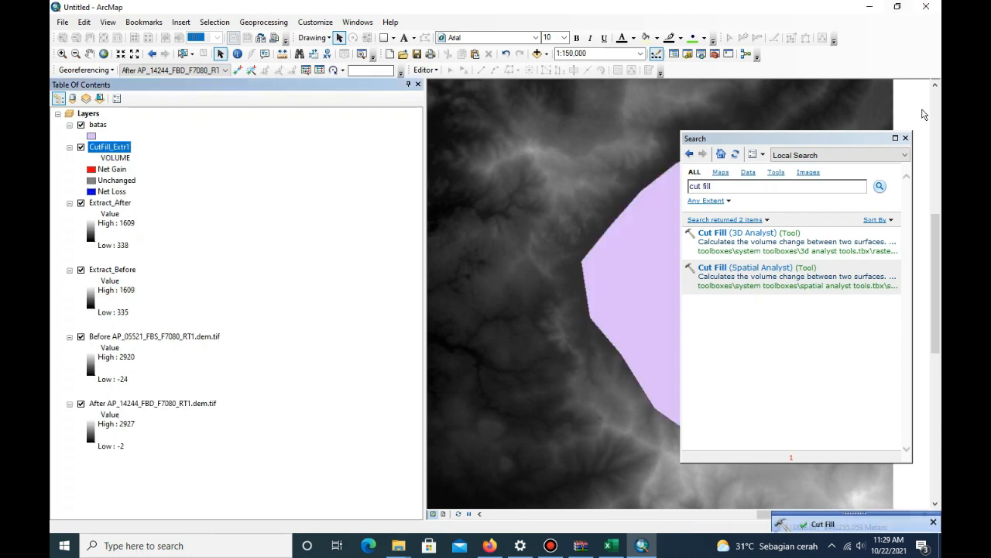
Close the search window and hide every layer except CutFill_Extr1, including batas, both extracts and both source DEMs.
{"action": "left_click", "coordinate": [906, 138]}
{"action": "left_click", "coordinate": [81, 404]}
{"action": "left_click", "coordinate": [79, 342]}
{"action": "left_click", "coordinate": [81, 336]}
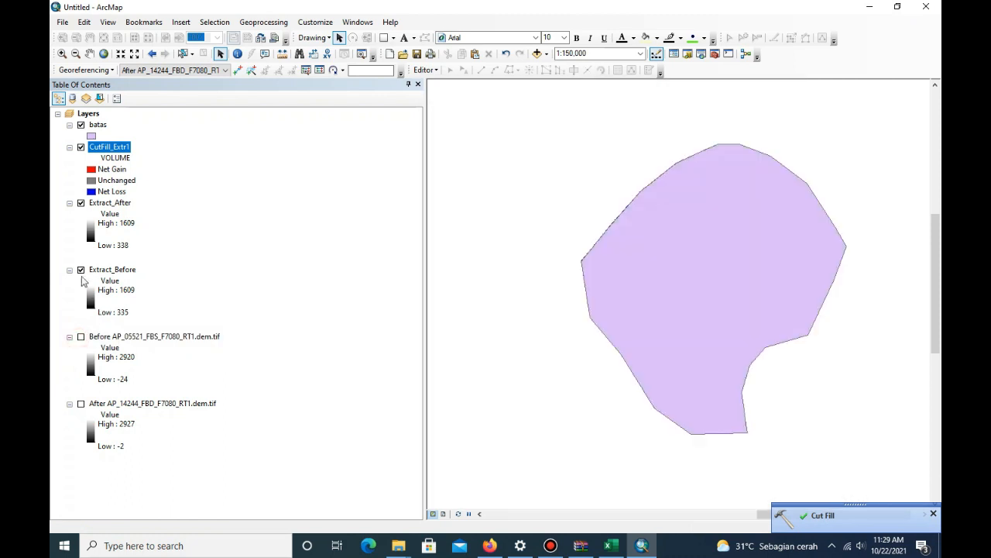
{"action": "left_click", "coordinate": [80, 270]}
{"action": "left_click", "coordinate": [87, 208]}
{"action": "left_click", "coordinate": [81, 203]}
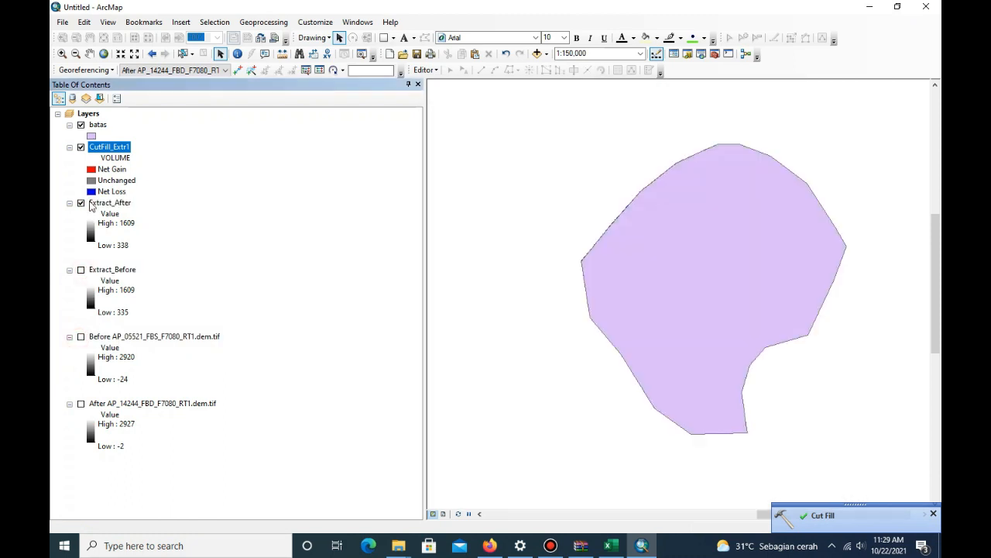
{"action": "right_click", "coordinate": [121, 151]}
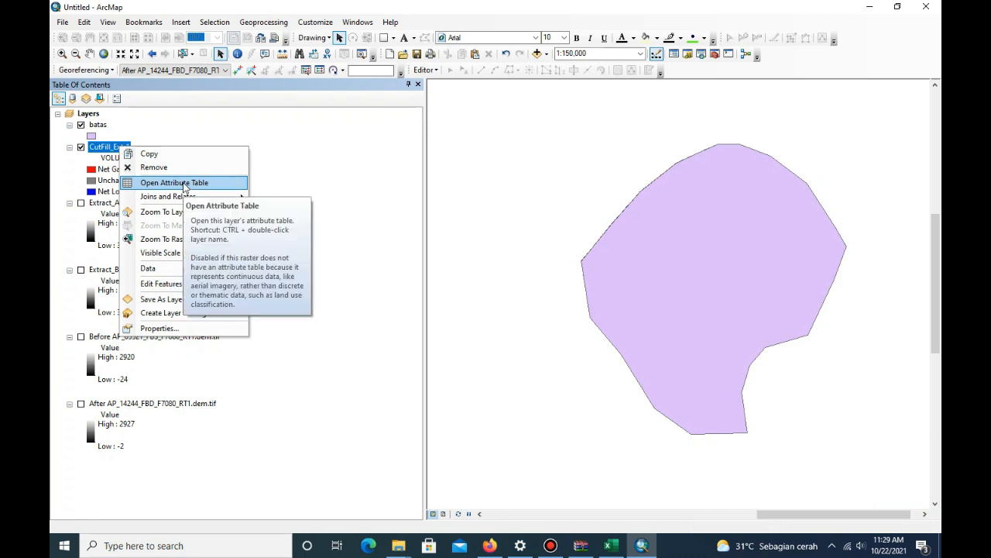
{"action": "left_click", "coordinate": [81, 125]}
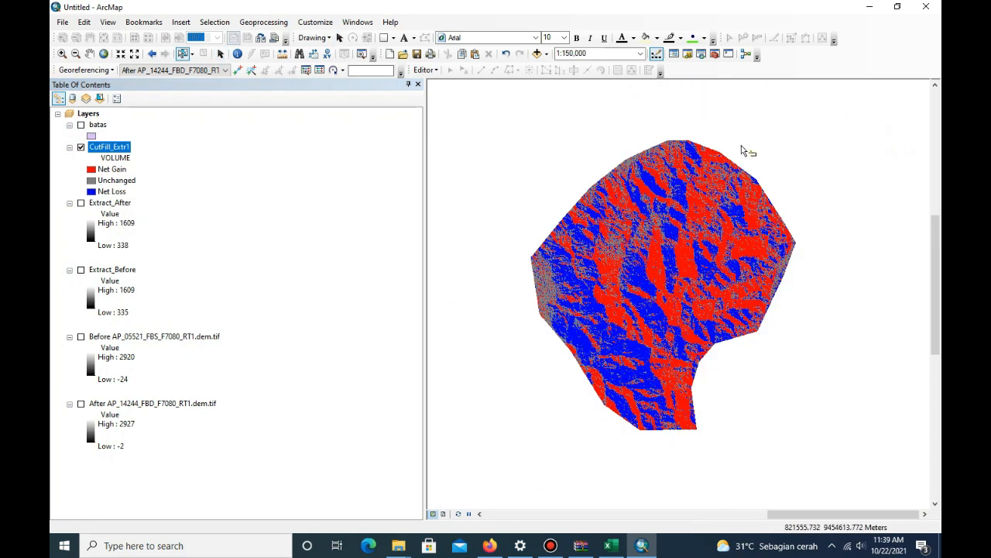
Open the cut fill raster's attribute table and sort the records by VOLUME in ascending order.
{"action": "right_click", "coordinate": [119, 148]}
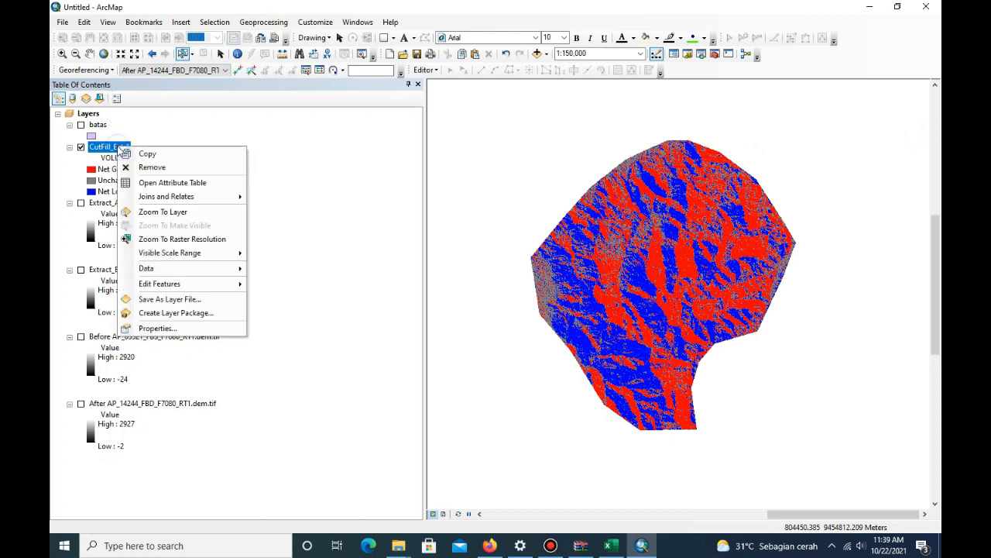
{"action": "left_click", "coordinate": [184, 183]}
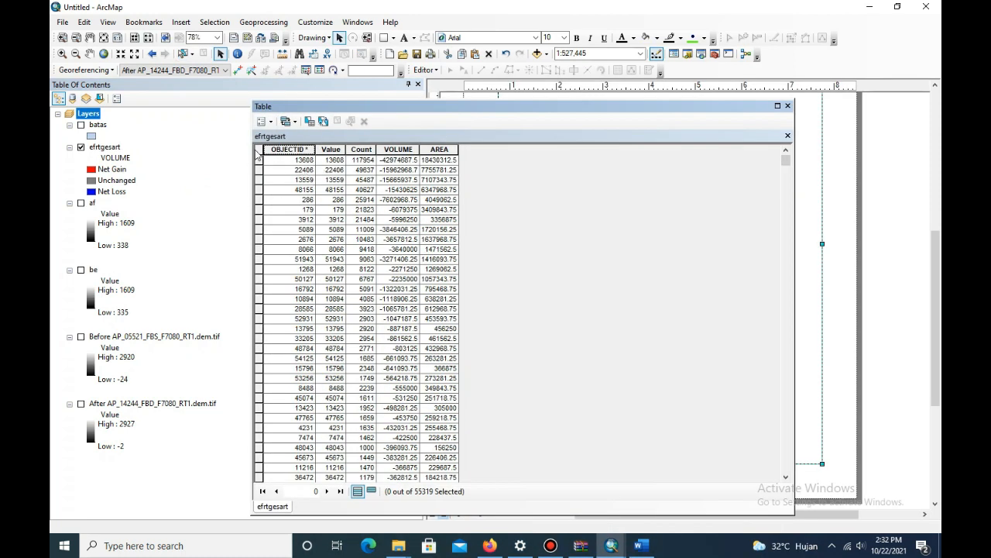
{"action": "left_click", "coordinate": [260, 160]}
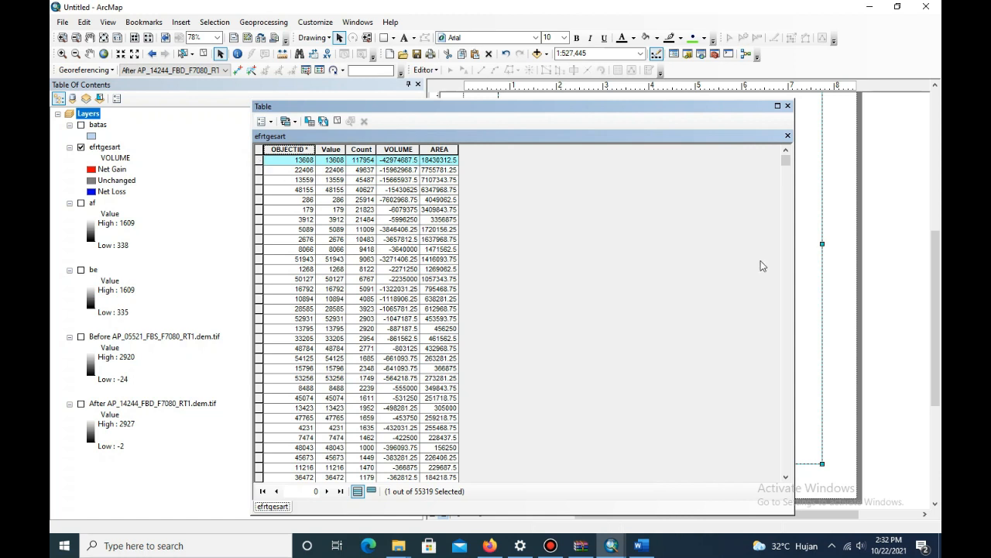
{"action": "left_click", "coordinate": [260, 155]}
{"action": "right_click", "coordinate": [398, 151]}
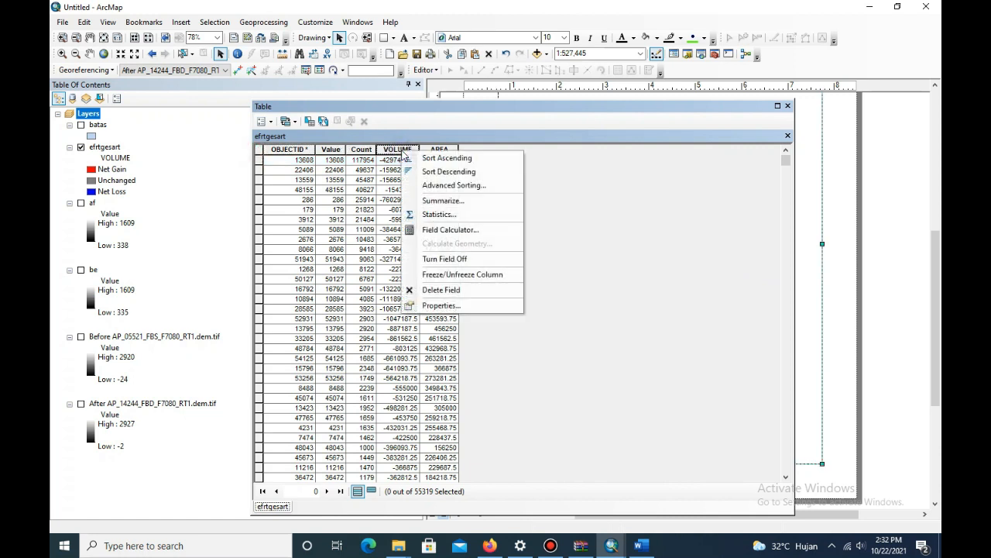
{"action": "left_click", "coordinate": [456, 159]}
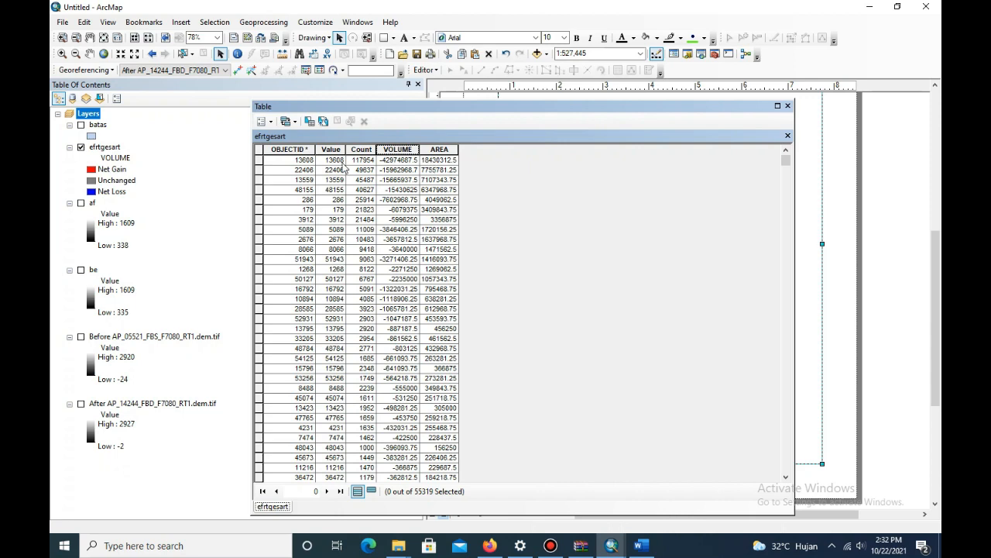
Select all records with a negative VOLUME, from the first row through OBJECTID 55309, and copy them.
{"action": "left_click", "coordinate": [261, 161]}
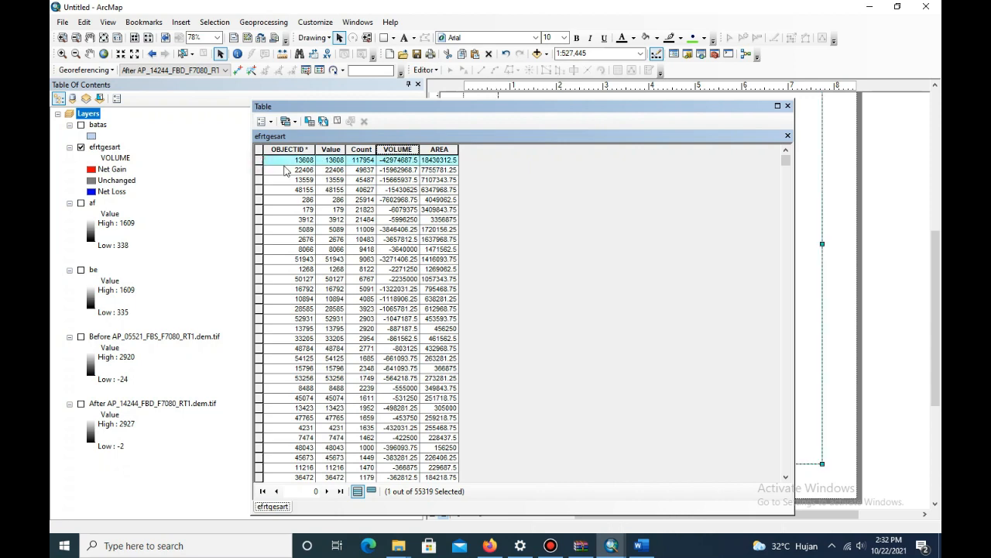
{"action": "left_click_drag", "start_coordinate": [787, 165], "coordinate": [799, 233]}
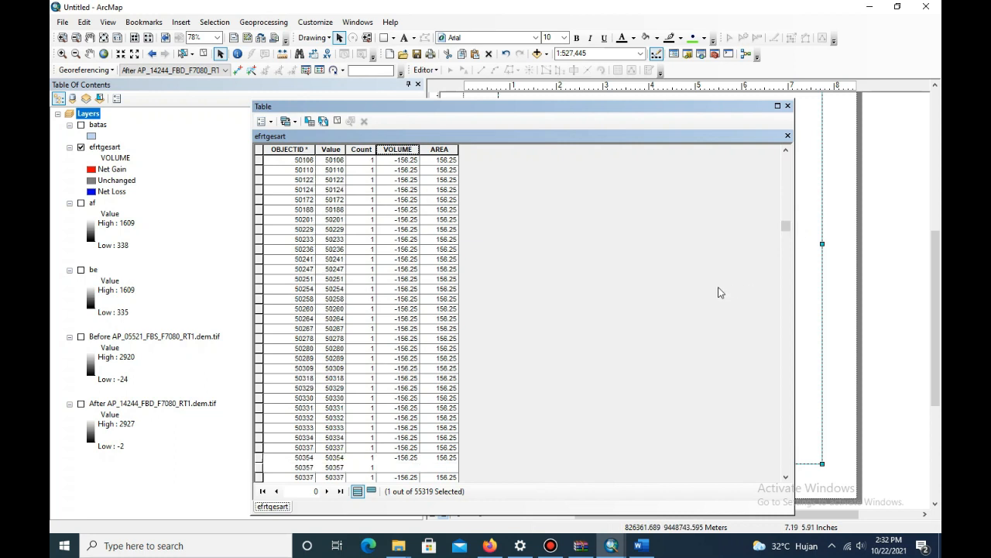
{"action": "scroll", "coordinate": [748, 300], "scroll_direction": "down", "scroll_amount": 20}
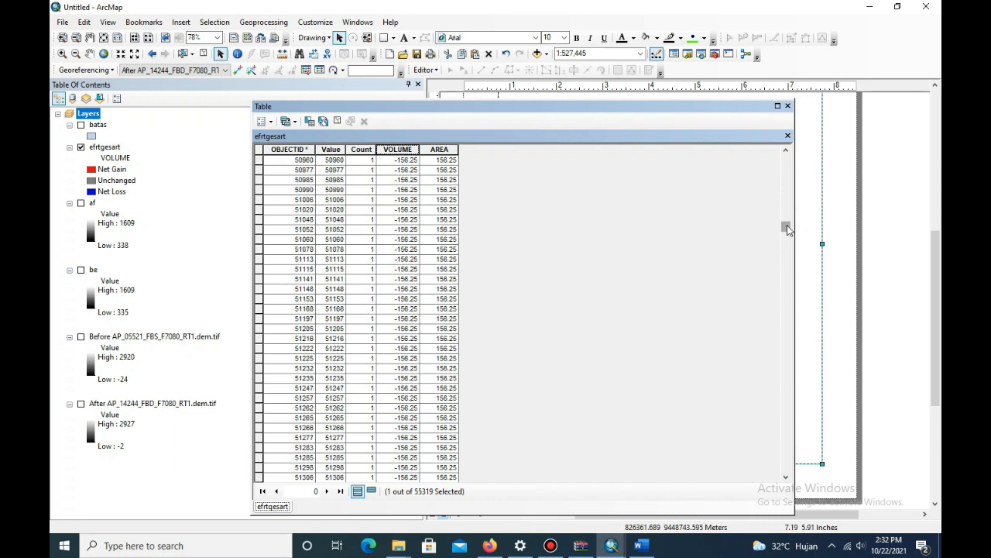
{"action": "left_click", "coordinate": [786, 477]}
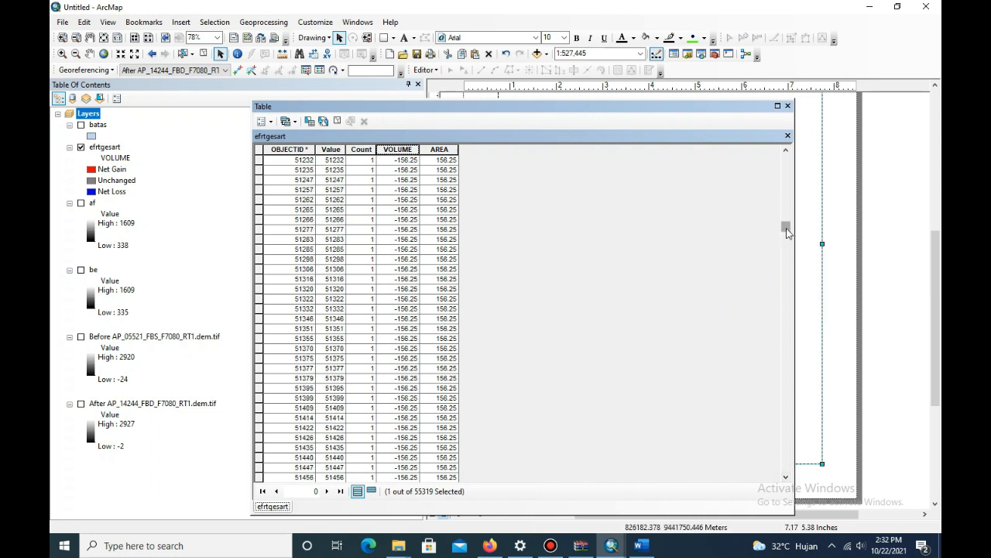
{"action": "left_click_drag", "start_coordinate": [785, 227], "coordinate": [785, 230]}
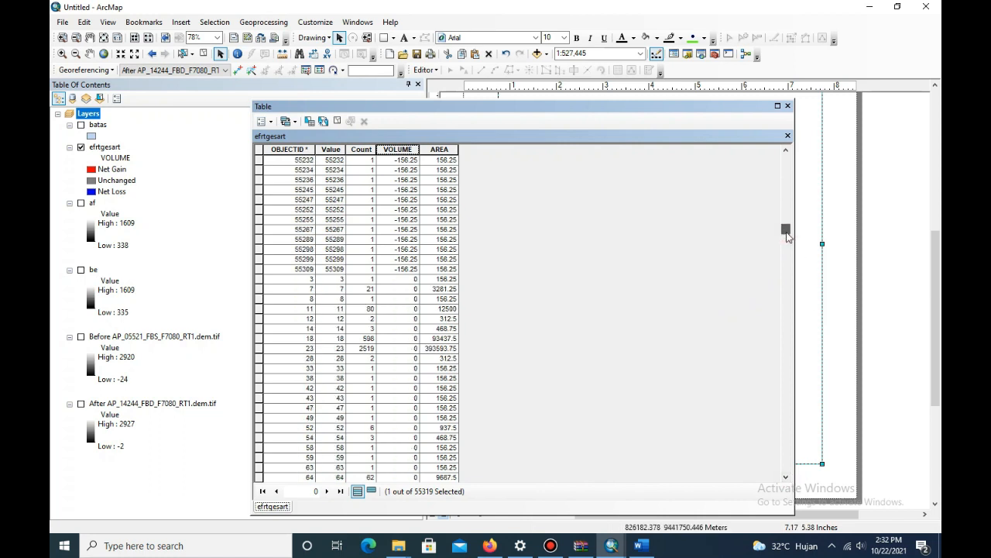
{"action": "left_click", "coordinate": [259, 269], "text": "shift"}
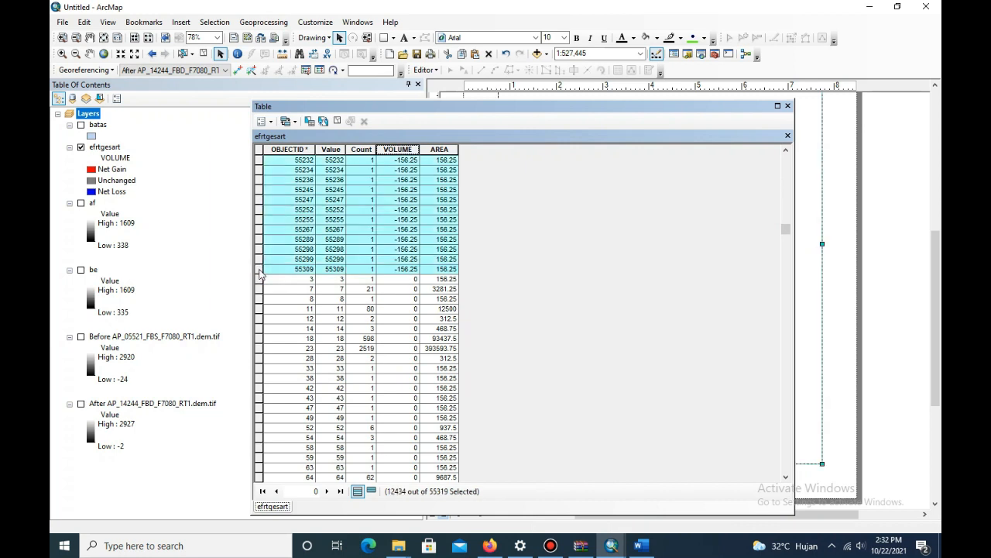
{"action": "right_click", "coordinate": [260, 259]}
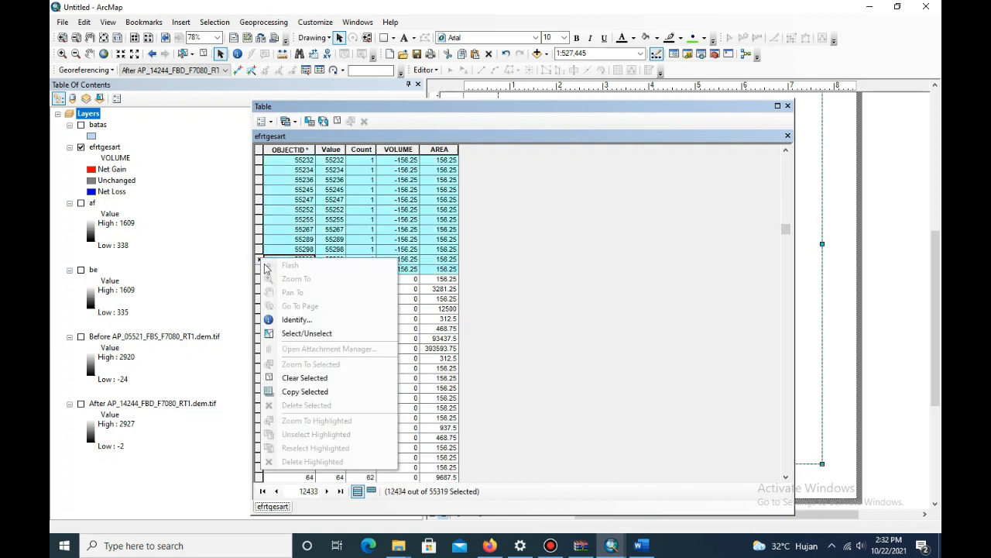
{"action": "left_click", "coordinate": [325, 390]}
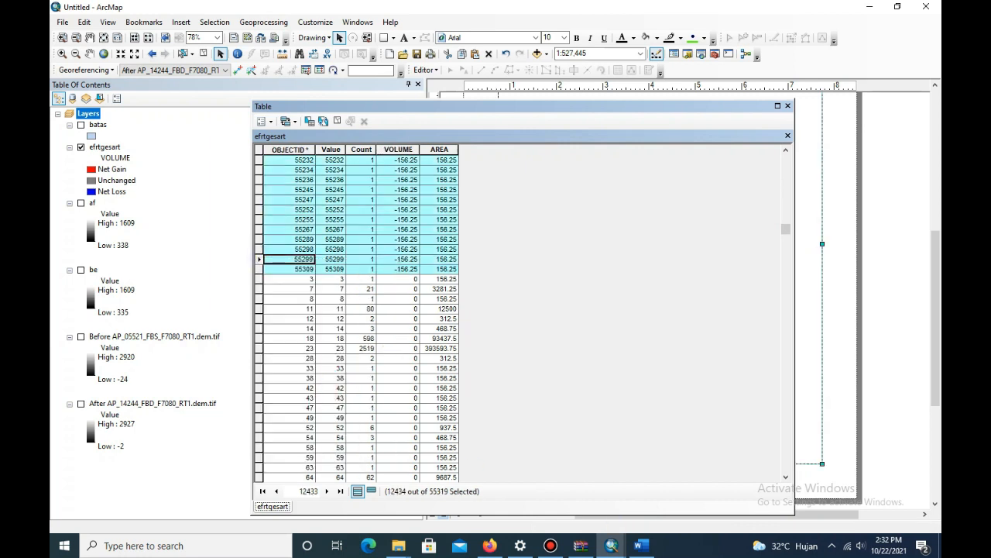
Switch to Excel and create a blank workbook.
{"action": "left_click", "coordinate": [167, 552]}
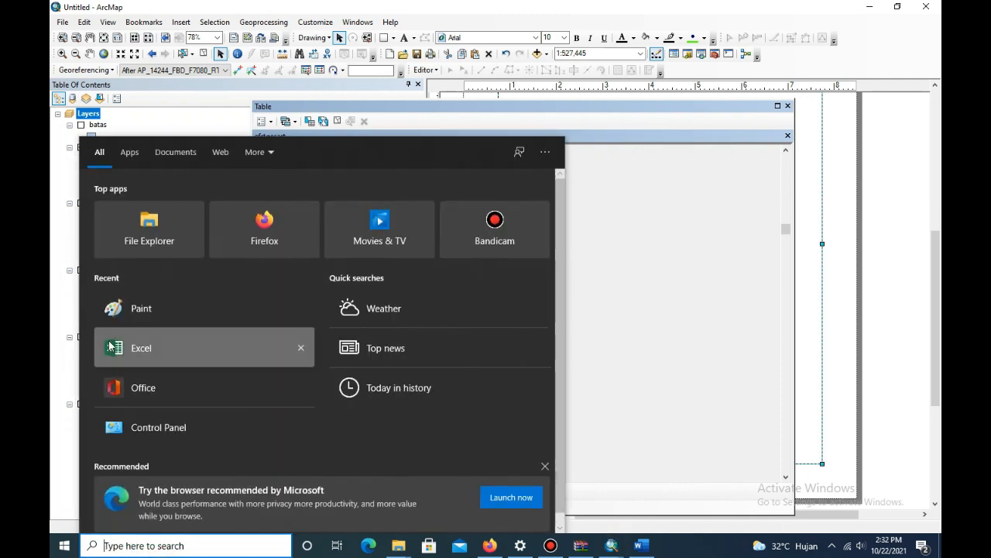
{"action": "left_click", "coordinate": [138, 358]}
{"action": "left_click", "coordinate": [233, 130]}
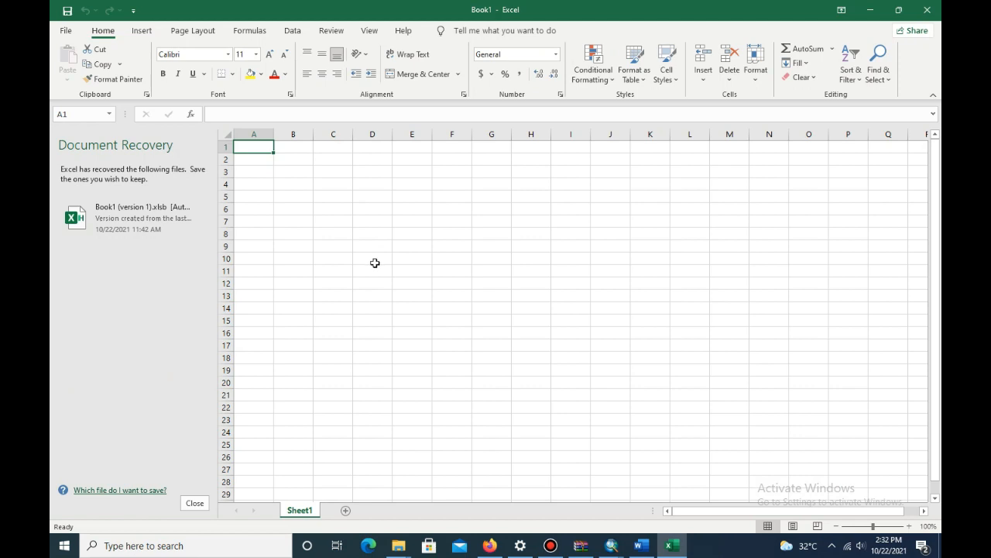
{"action": "left_click", "coordinate": [303, 182]}
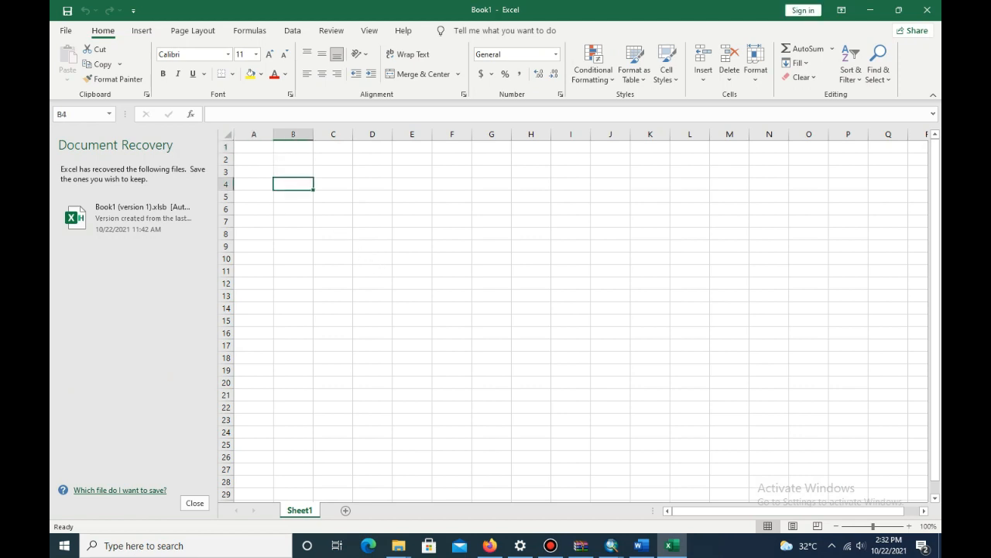
Return to the selected records in ArcMap, switch back to Excel, and paste the copied records into Sheet1 from cell A1.
{"action": "mouse_move", "coordinate": [614, 548]}
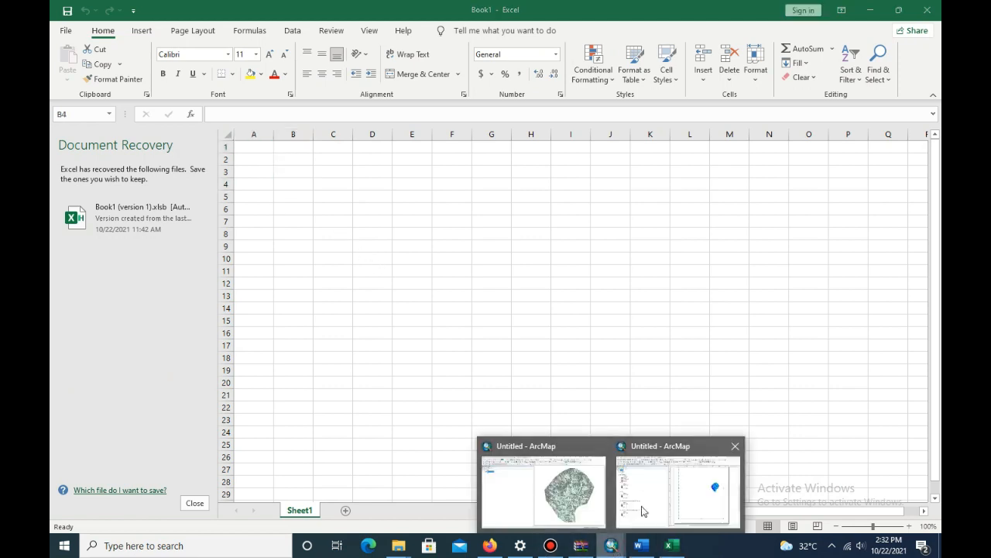
{"action": "left_click", "coordinate": [686, 498]}
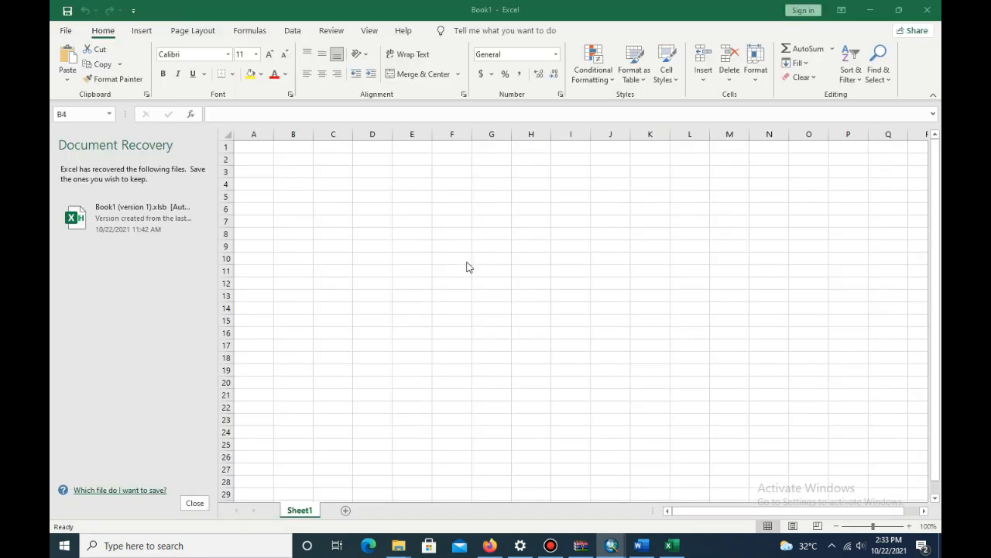
{"action": "mouse_move", "coordinate": [611, 546]}
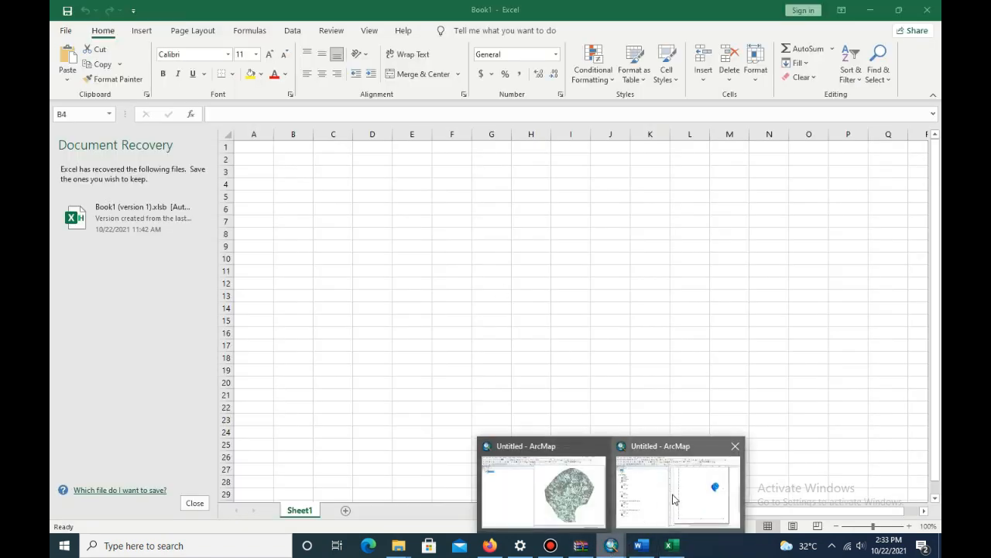
{"action": "left_click", "coordinate": [675, 492]}
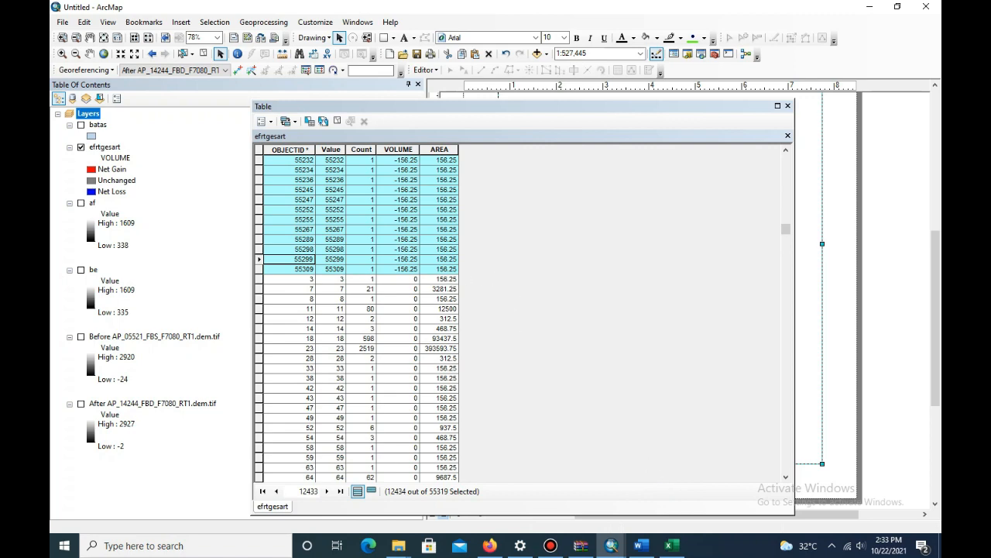
{"action": "left_click", "coordinate": [671, 545]}
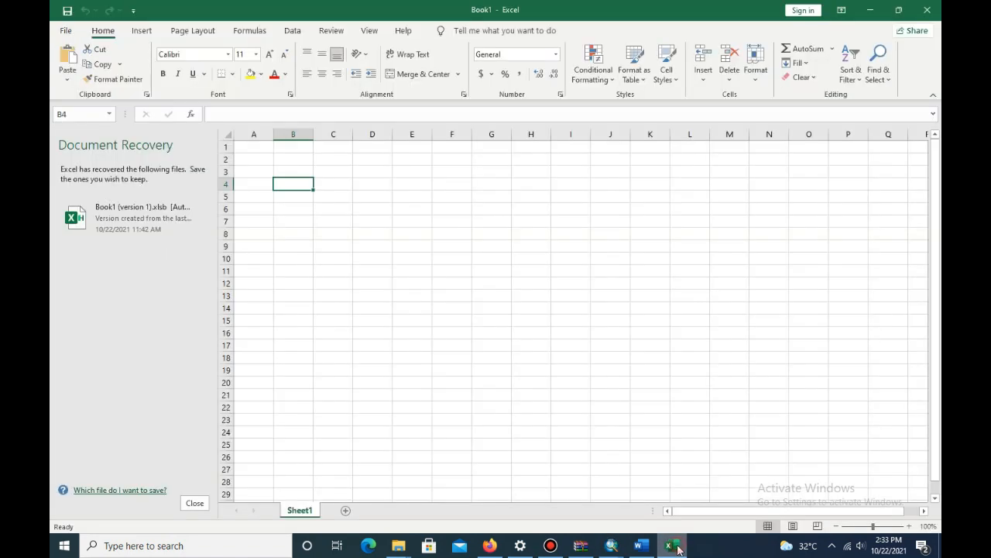
{"action": "left_click", "coordinate": [253, 147]}
{"action": "key", "text": "ctrl+v"}
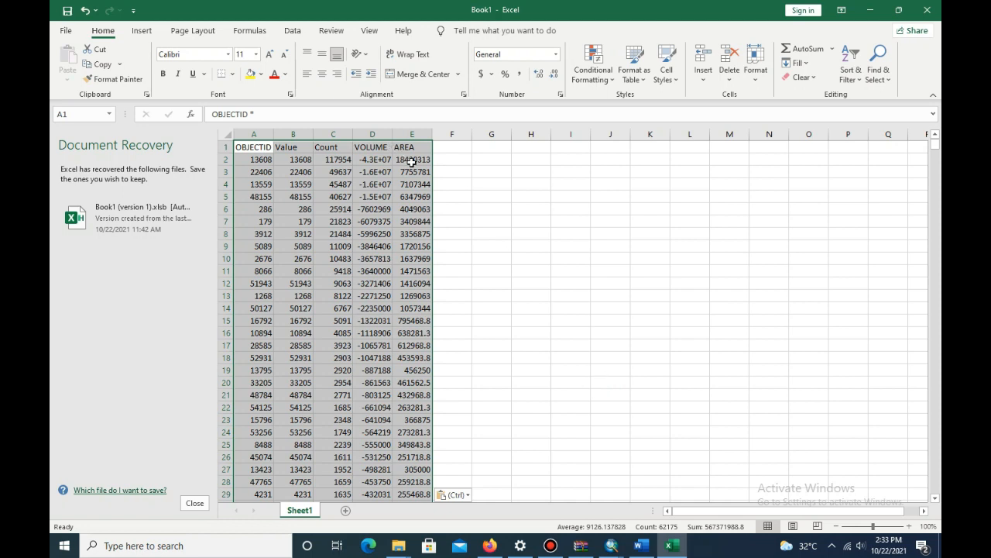
Rename Sheet1 to "net gain" and add a second worksheet to the workbook.
{"action": "right_click", "coordinate": [308, 514]}
{"action": "left_click", "coordinate": [362, 374]}
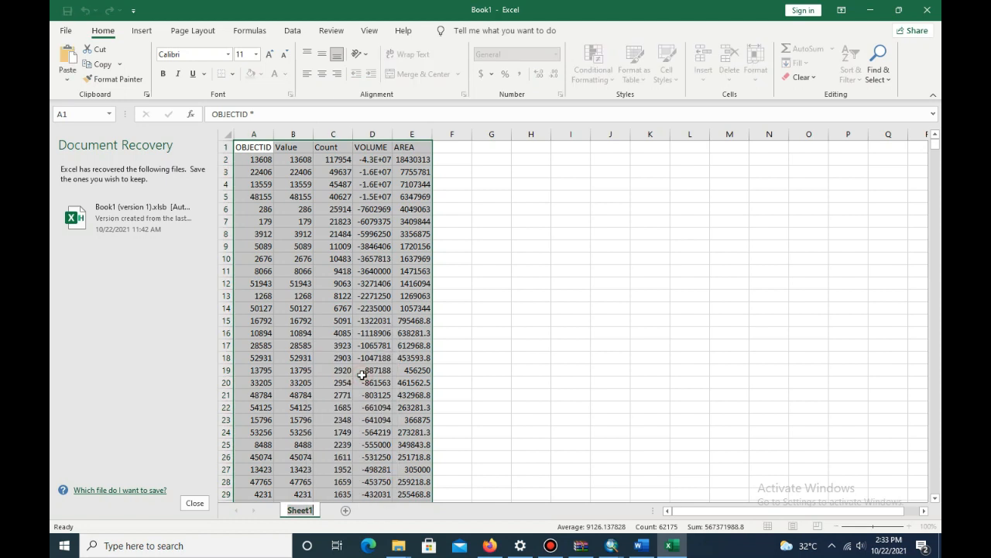
{"action": "type", "text": "net gain"}
{"action": "left_click", "coordinate": [352, 511]}
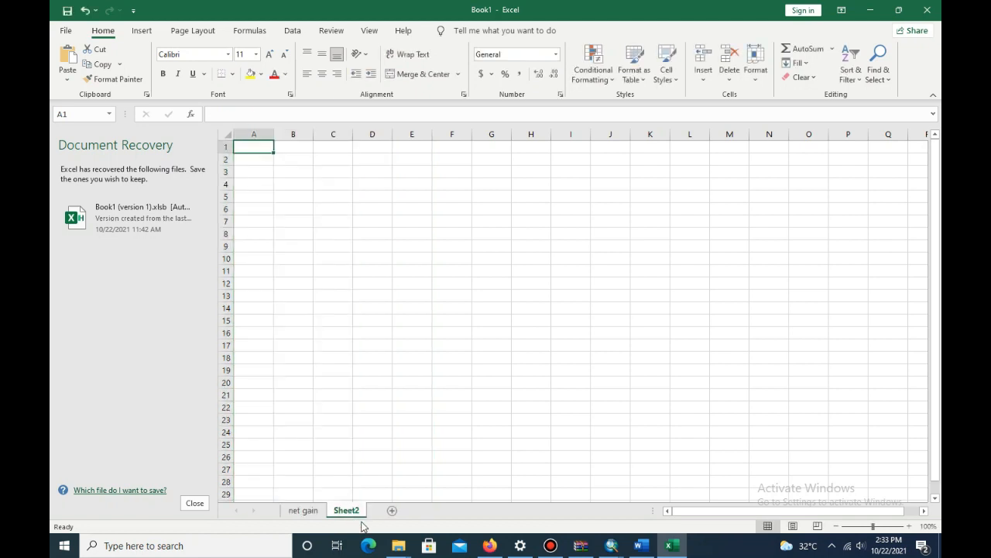
Rename Sheet2 to "Unchange" and select cell A1 on it.
{"action": "type", "text": "U"}
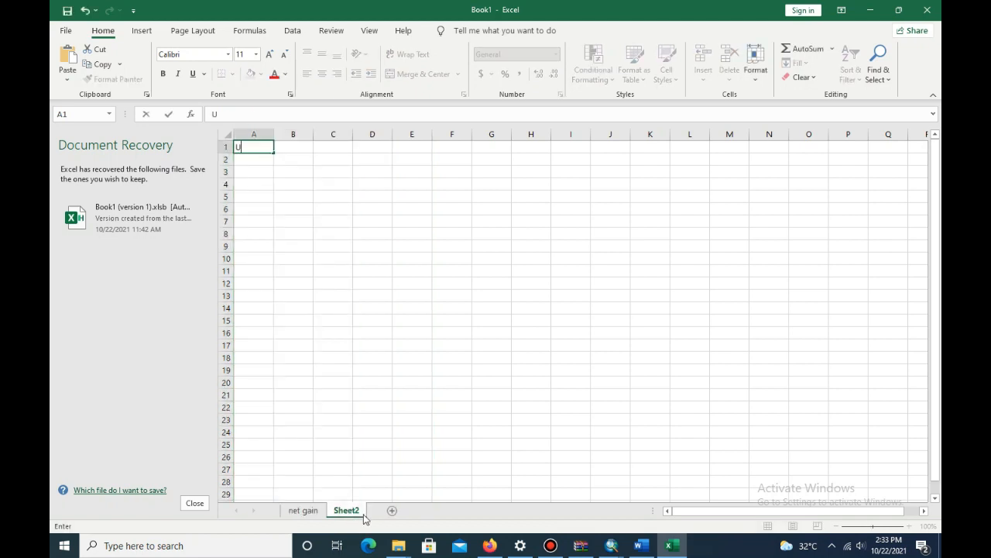
{"action": "right_click", "coordinate": [358, 517]}
{"action": "left_click", "coordinate": [411, 374]}
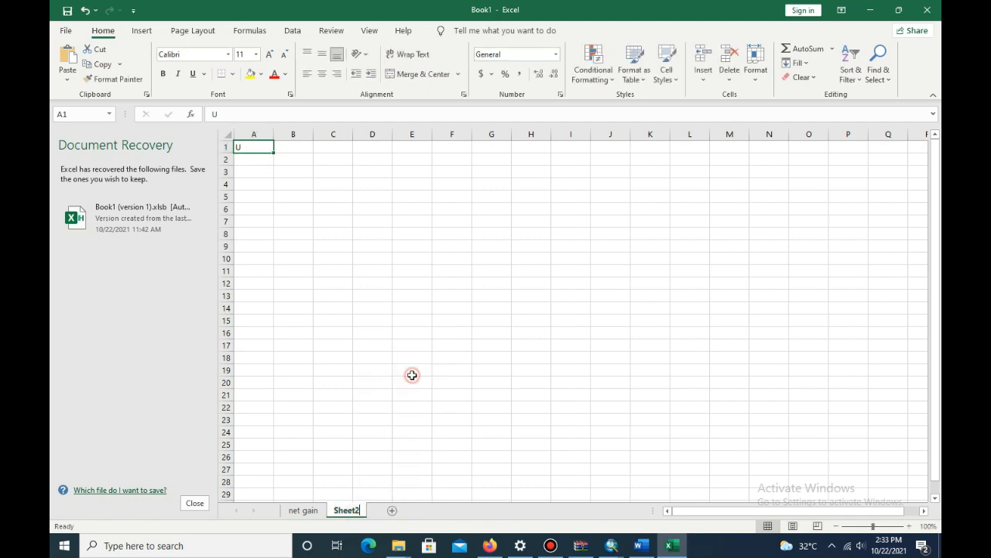
{"action": "type", "text": "Un"}
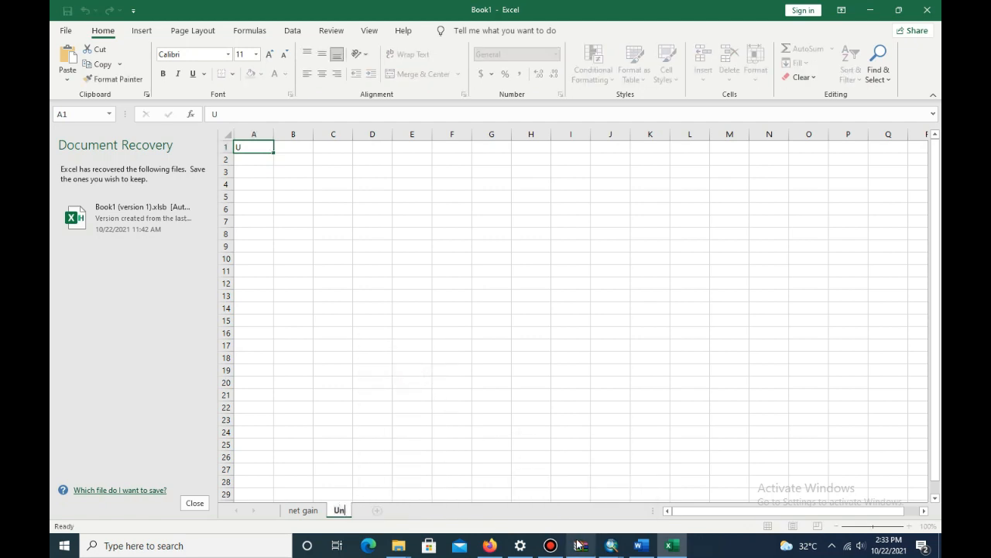
{"action": "type", "text": "change"}
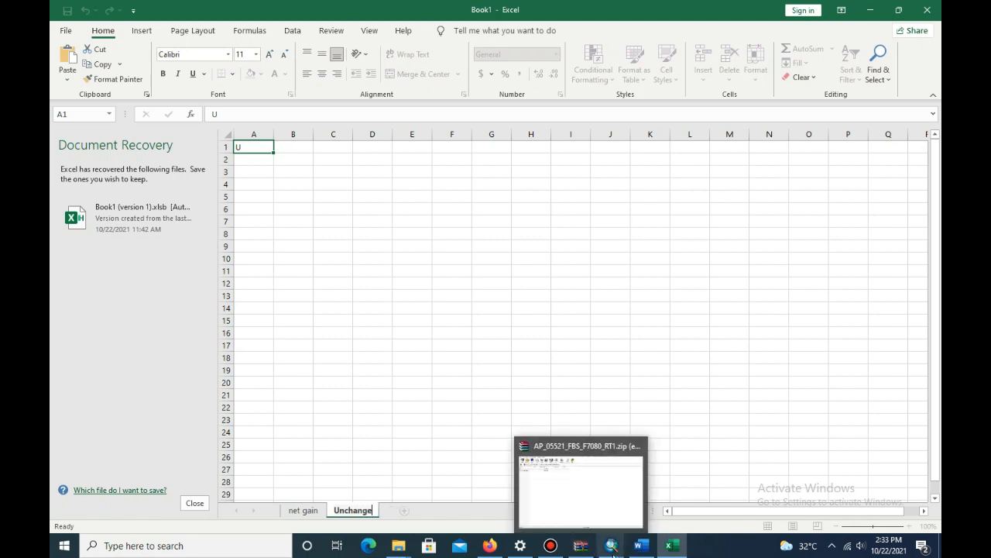
{"action": "left_click", "coordinate": [285, 195]}
{"action": "left_click", "coordinate": [257, 145]}
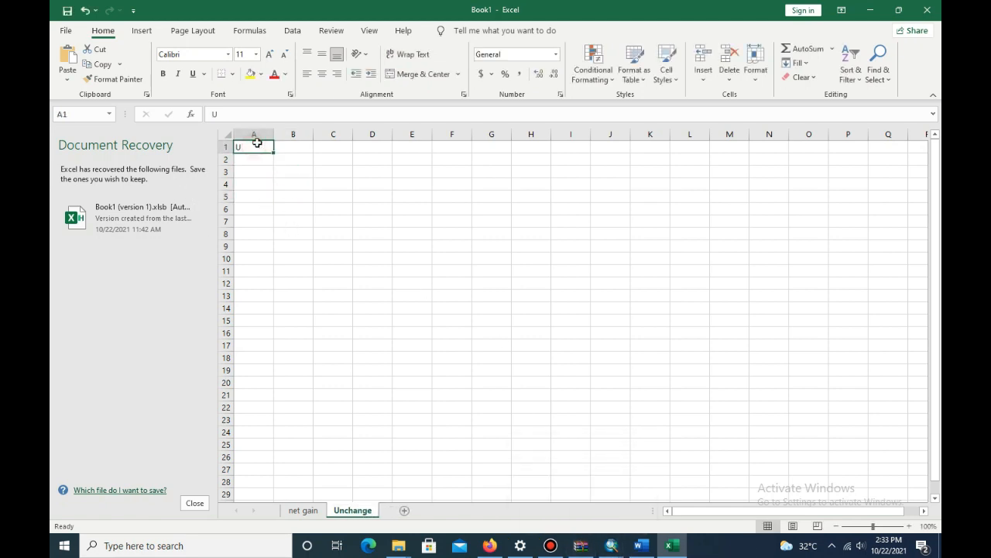
In ArcMap, copy the zero-VOLUME records from OBJECTID 3 through 9612 and paste them into Excel's Unchange sheet from cell A1.
{"action": "left_click", "coordinate": [612, 547]}
{"action": "left_click", "coordinate": [259, 279]}
{"action": "left_click_drag", "start_coordinate": [784, 236], "coordinate": [791, 258]}
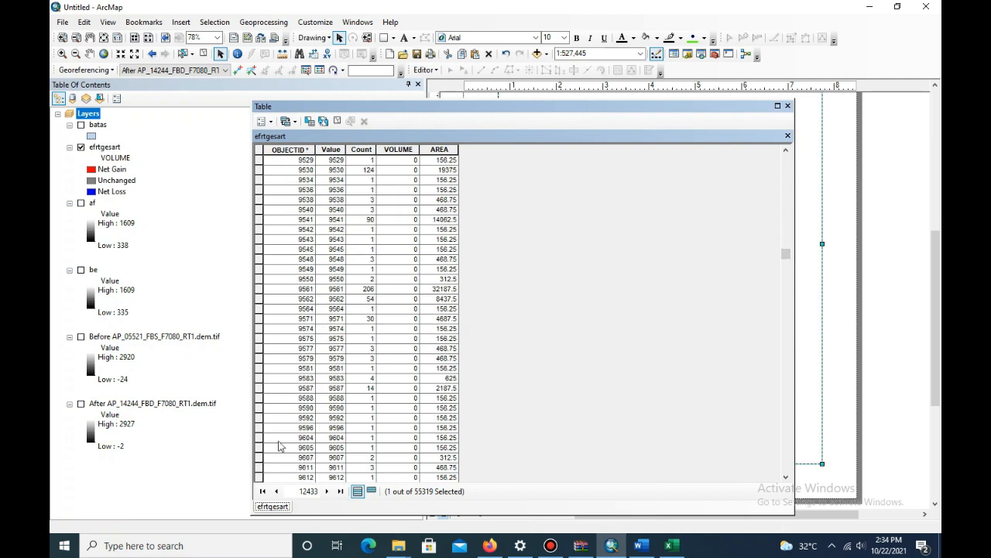
{"action": "left_click", "coordinate": [260, 477], "text": "shift"}
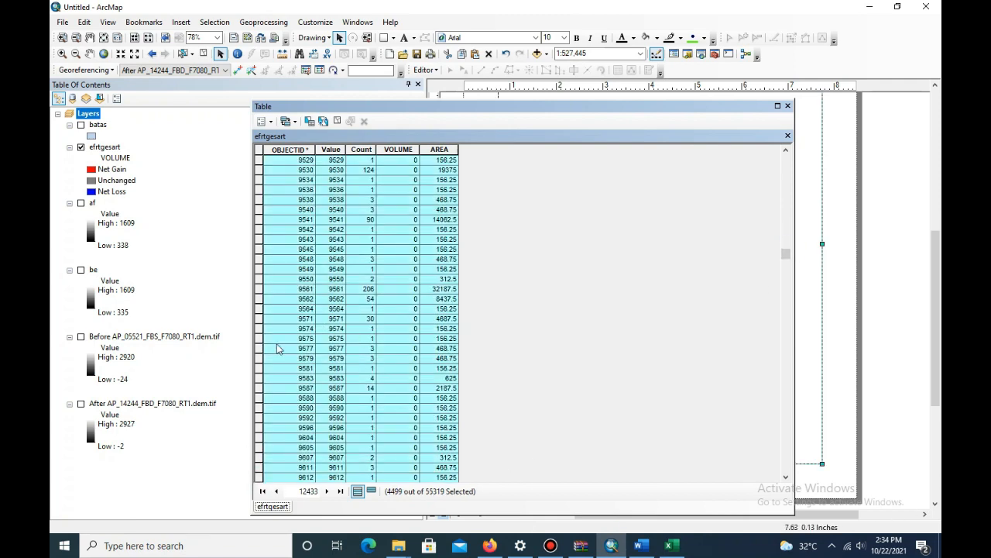
{"action": "right_click", "coordinate": [260, 331]}
{"action": "left_click", "coordinate": [310, 252]}
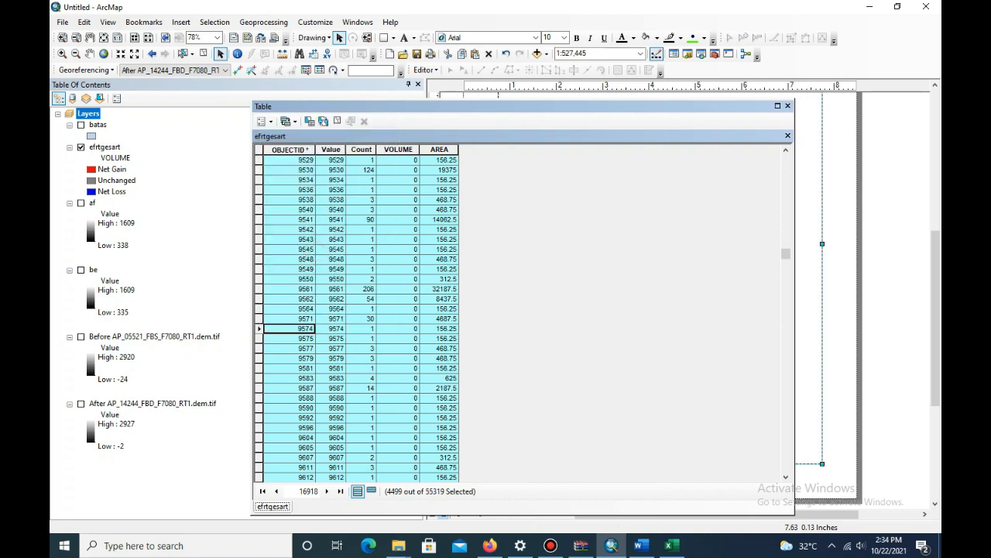
{"action": "left_click", "coordinate": [660, 552]}
{"action": "key", "text": "ctrl+v"}
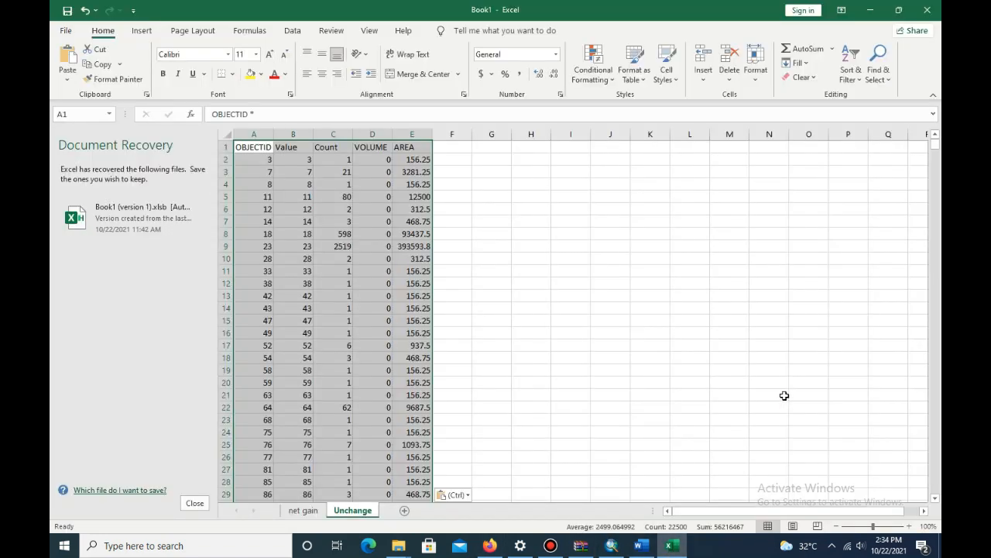
Switch back to ArcMap, select the zero-VOLUME records from OBJECTID 9613 through 27867, and copy them.
{"action": "left_click", "coordinate": [611, 545]}
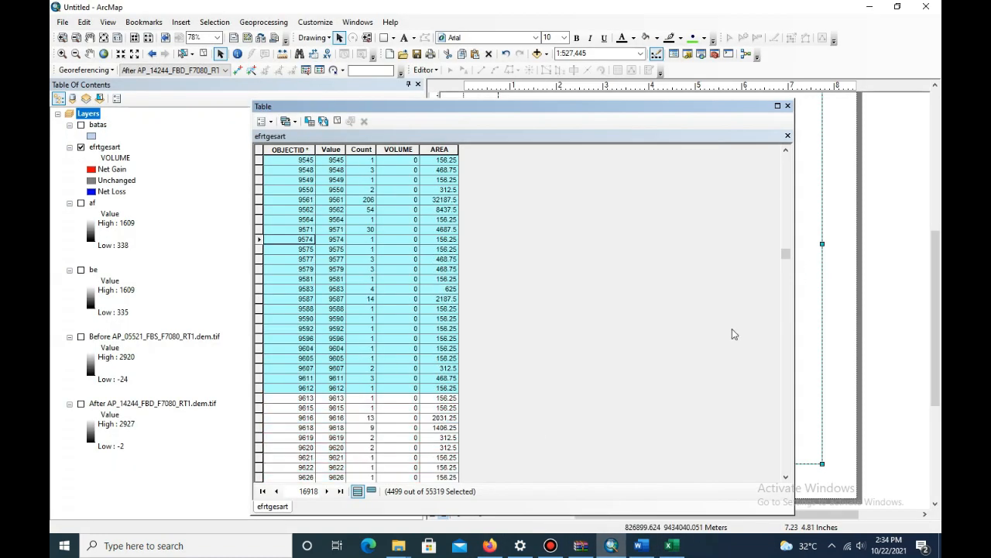
{"action": "left_click", "coordinate": [260, 279]}
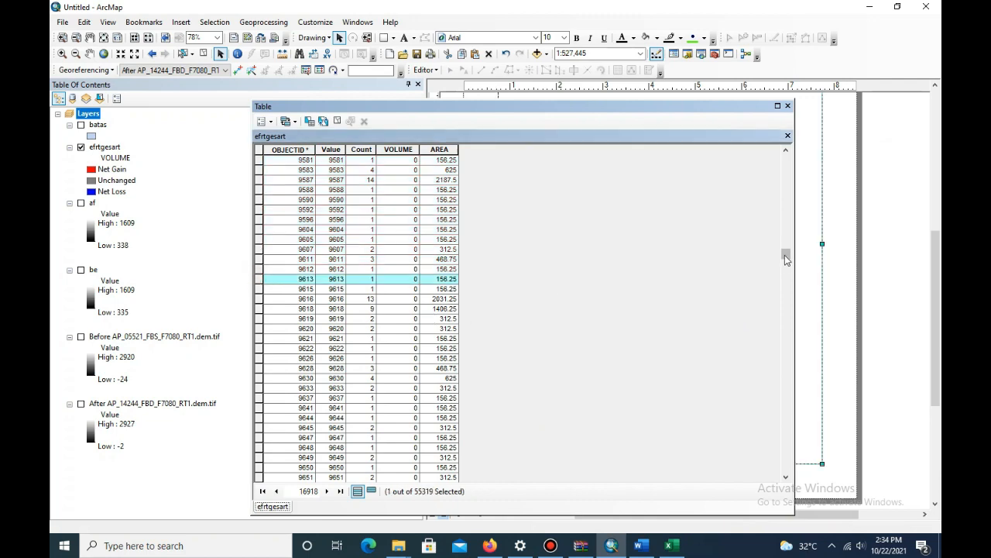
{"action": "left_click_drag", "start_coordinate": [785, 256], "coordinate": [785, 309]}
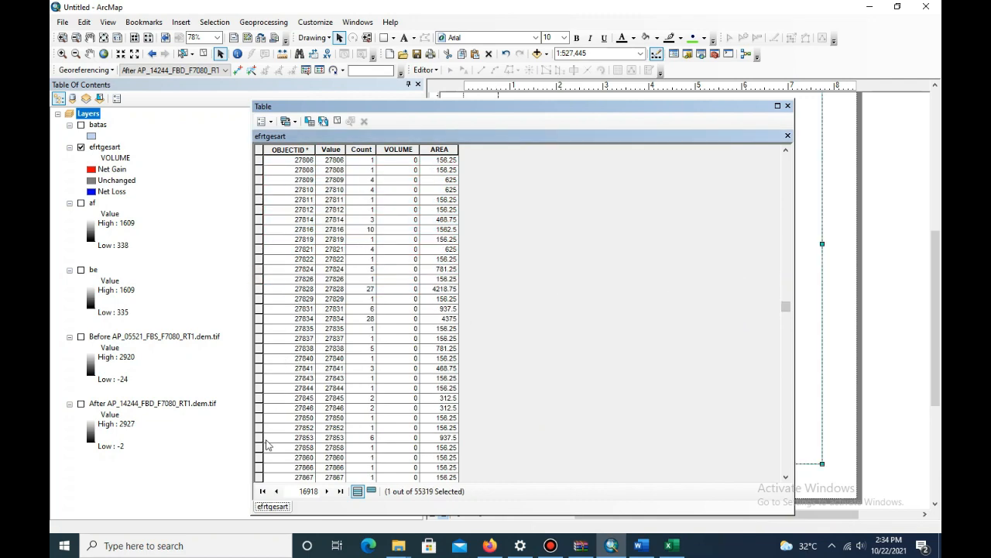
{"action": "left_click", "coordinate": [260, 478], "text": "shift"}
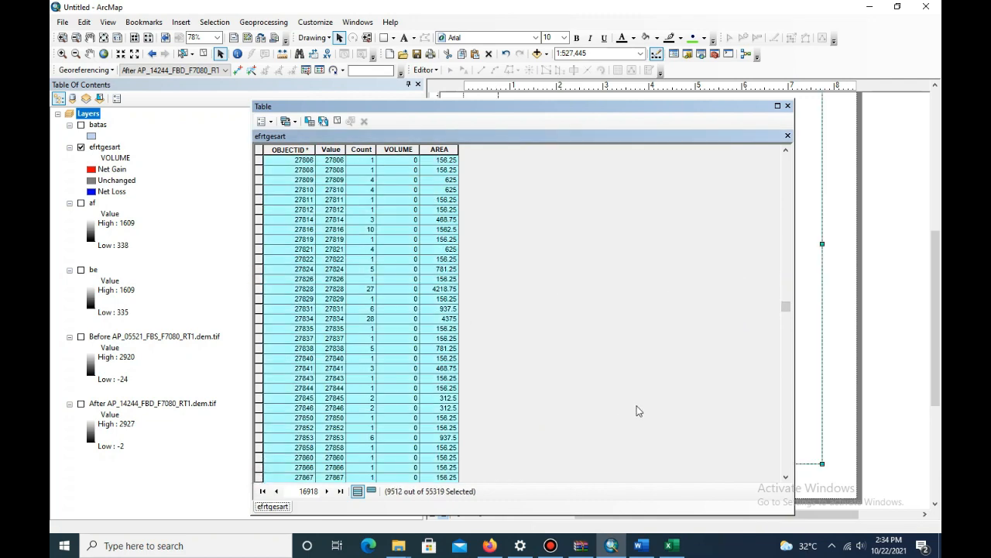
{"action": "right_click", "coordinate": [262, 343]}
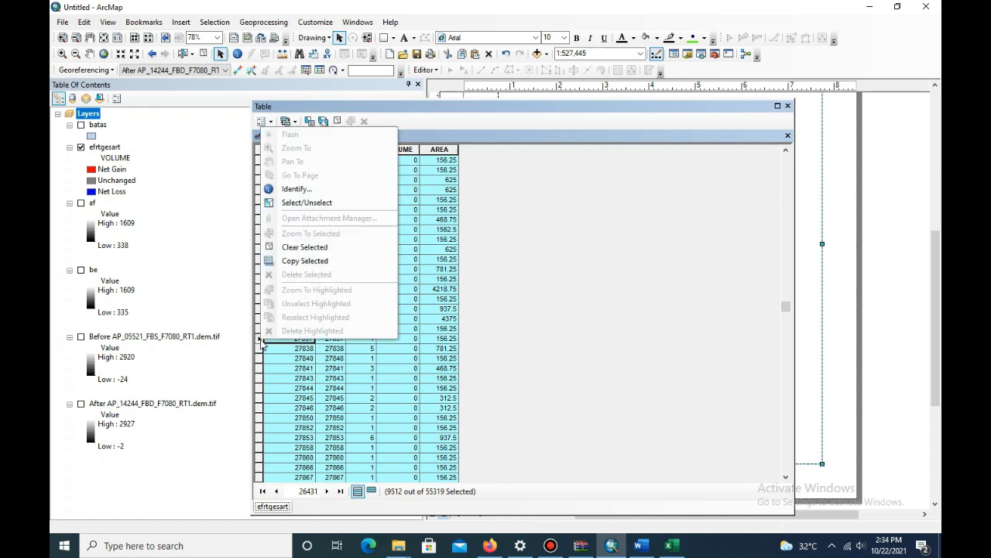
{"action": "left_click", "coordinate": [318, 264]}
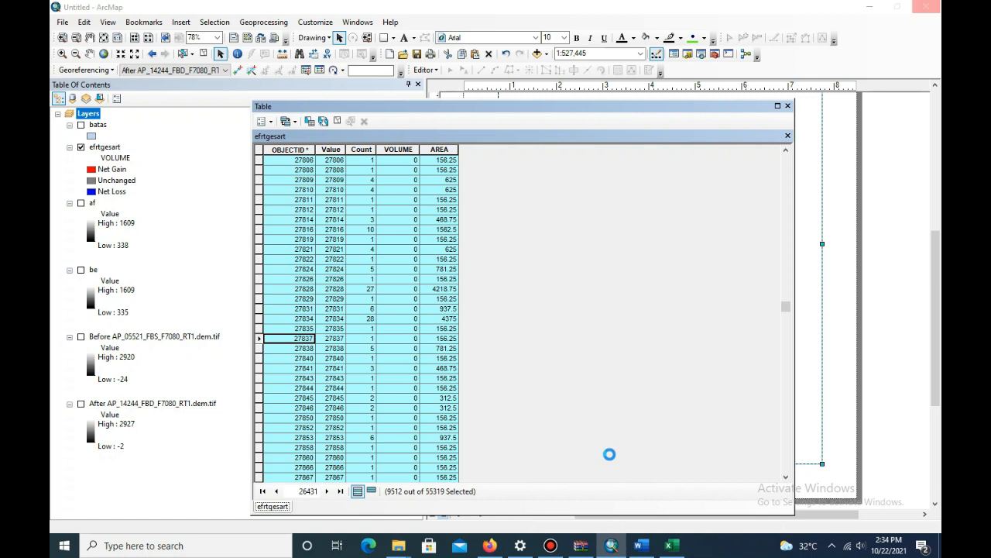
Switch to Excel and paste the copied records from cell A4501, directly below the existing data on the Unchange sheet.
{"action": "left_click", "coordinate": [651, 542]}
{"action": "scroll", "coordinate": [614, 413], "scroll_direction": "down", "scroll_amount": 11}
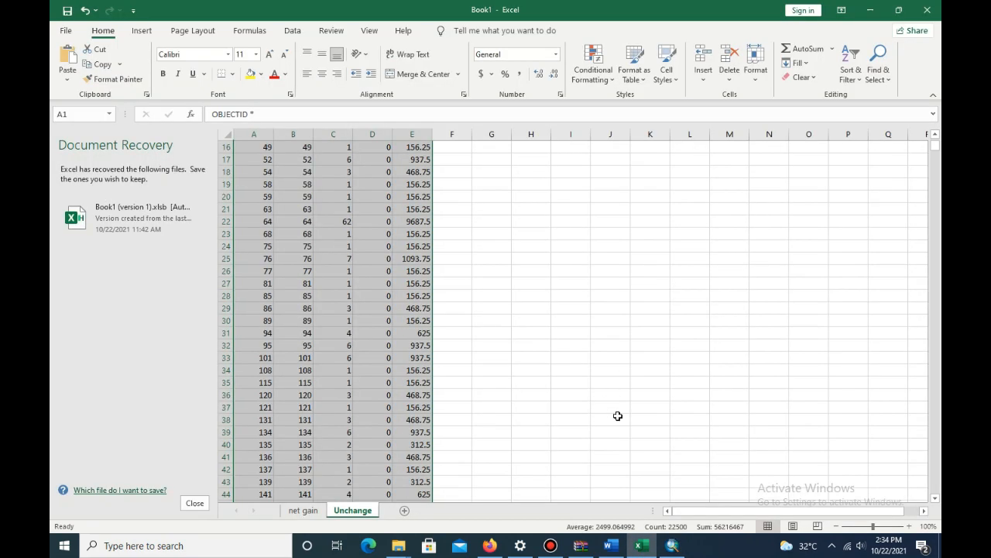
{"action": "left_click", "coordinate": [936, 152]}
{"action": "left_click_drag", "start_coordinate": [936, 151], "coordinate": [936, 488]}
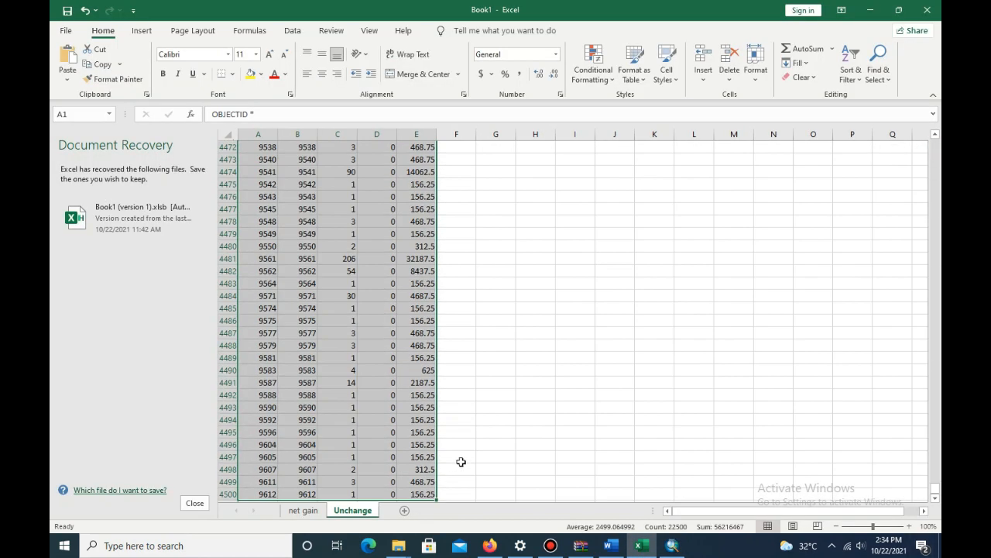
{"action": "scroll", "coordinate": [456, 467], "scroll_direction": "down", "scroll_amount": 5}
{"action": "left_click", "coordinate": [265, 323]}
{"action": "key", "text": "ctrl+v"}
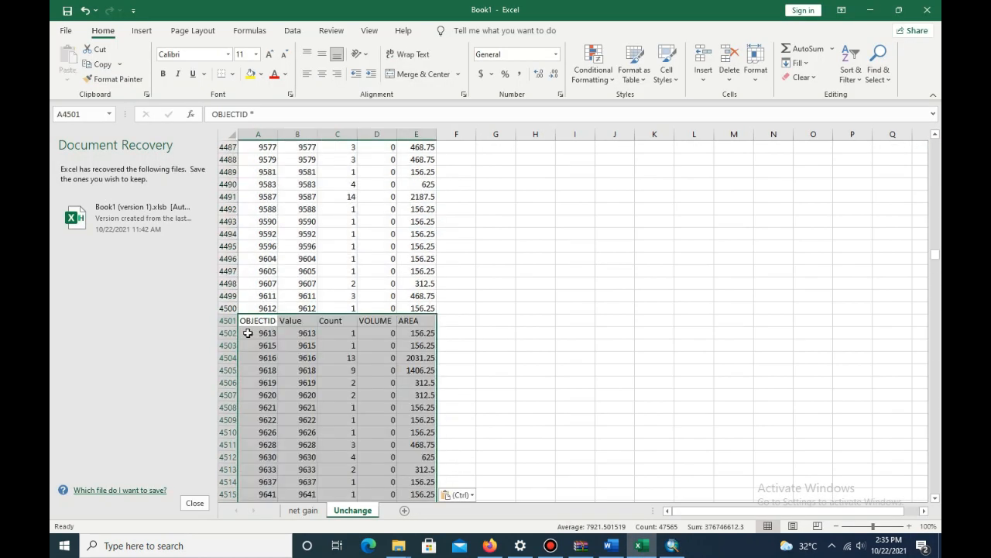
{"action": "right_click", "coordinate": [227, 320]}
{"action": "key", "text": "Escape"}
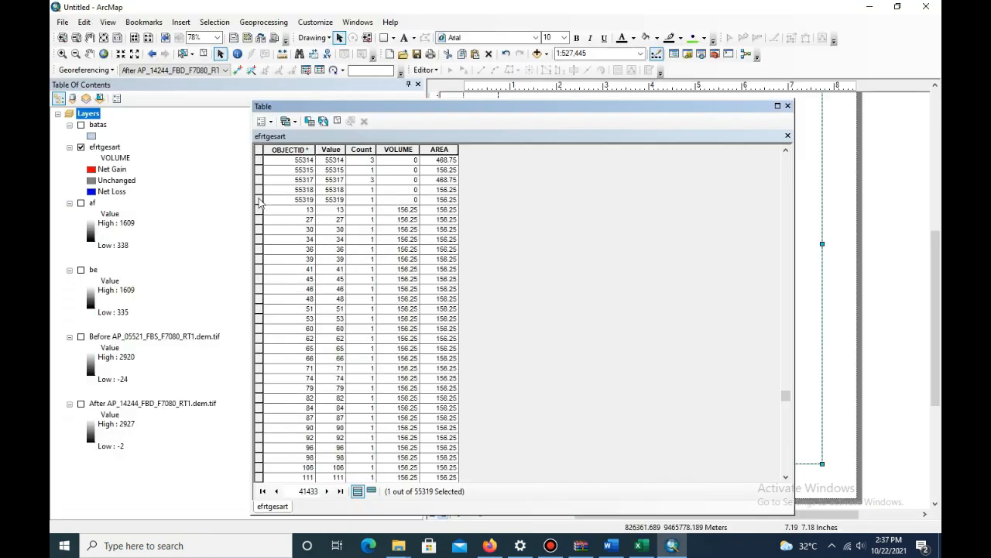
In ArcMap, extend the selection through OBJECTID 55319, the last zero-VOLUME record, and copy the selected records.
{"action": "left_click", "coordinate": [260, 201], "text": "shift"}
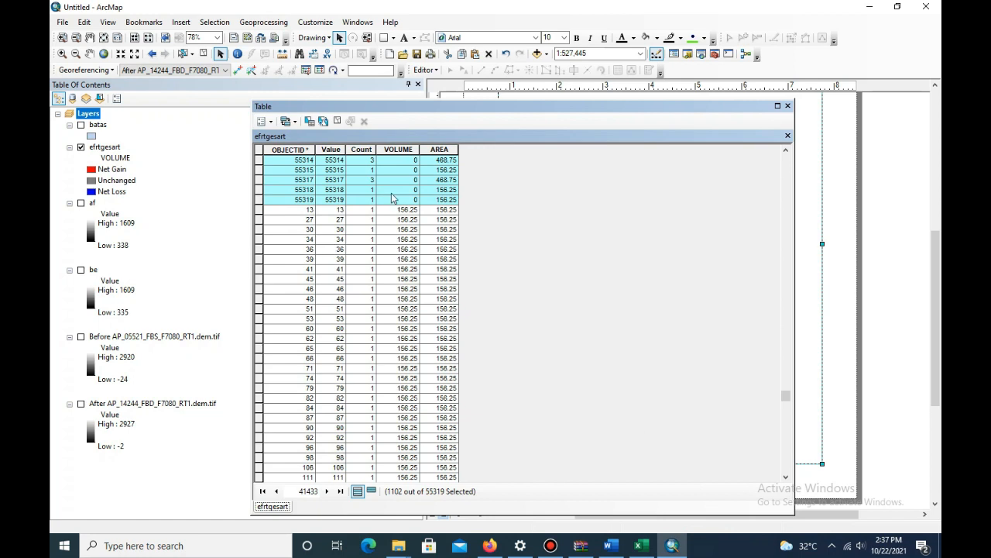
{"action": "right_click", "coordinate": [259, 183]}
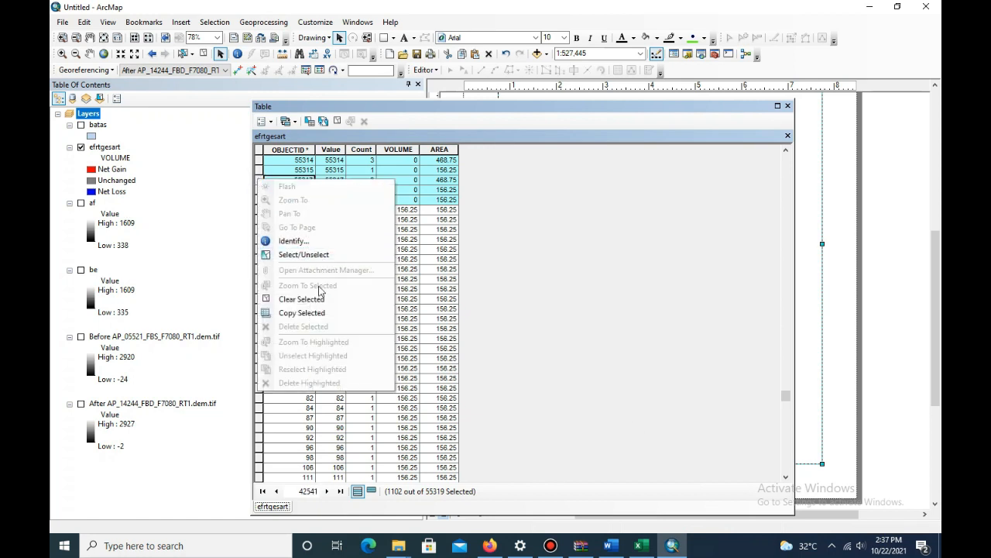
{"action": "left_click", "coordinate": [305, 313]}
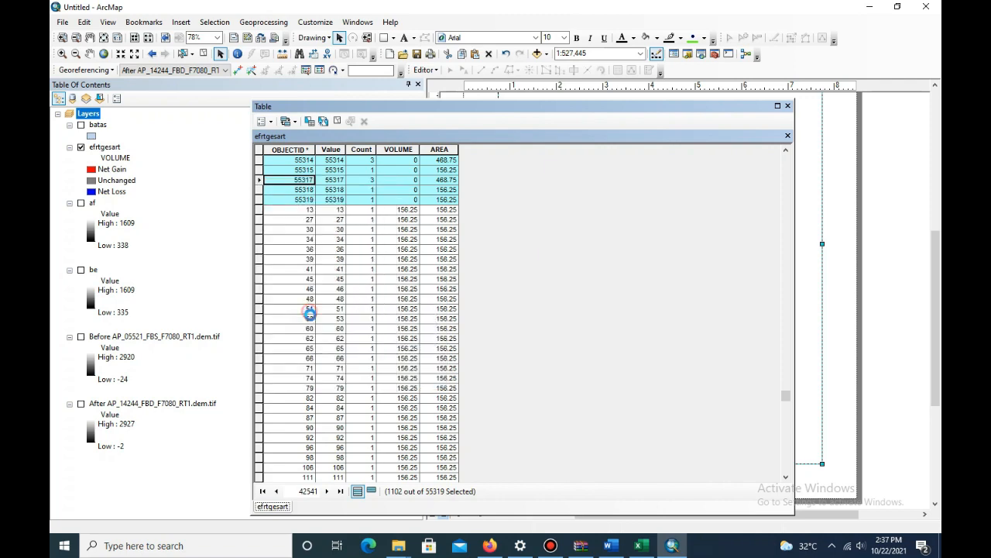
Switch to Excel and paste the copied records from cell A29009, below the last filled row of the Unchange sheet.
{"action": "left_click", "coordinate": [641, 545]}
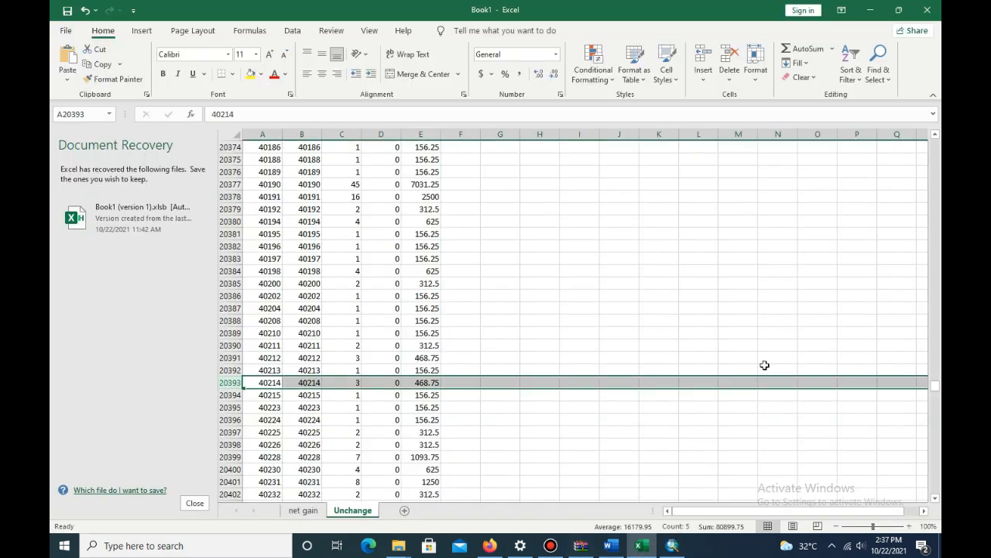
{"action": "left_click_drag", "start_coordinate": [934, 387], "coordinate": [934, 487]}
{"action": "scroll", "coordinate": [532, 422], "scroll_direction": "down", "scroll_amount": 4}
{"action": "left_click", "coordinate": [264, 345]}
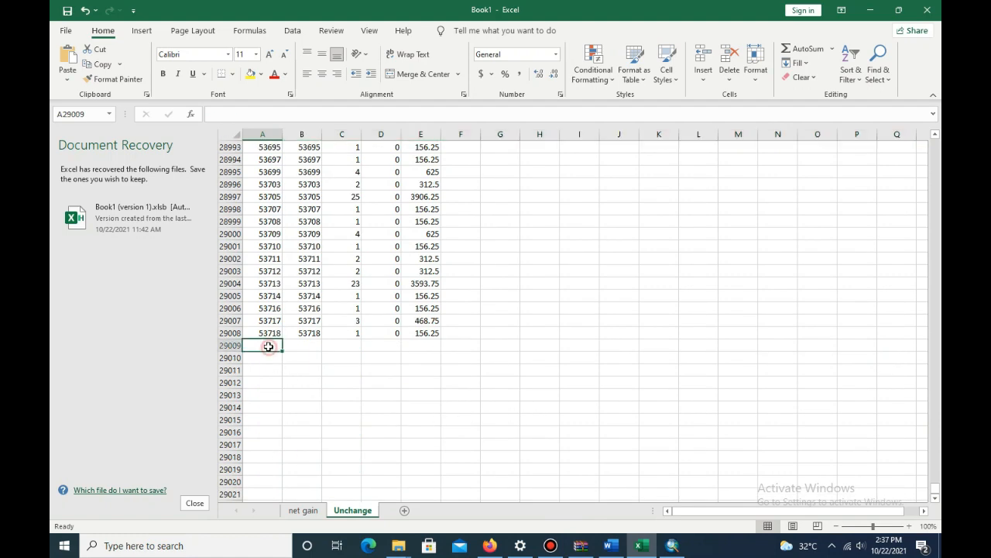
{"action": "key", "text": "ctrl+v"}
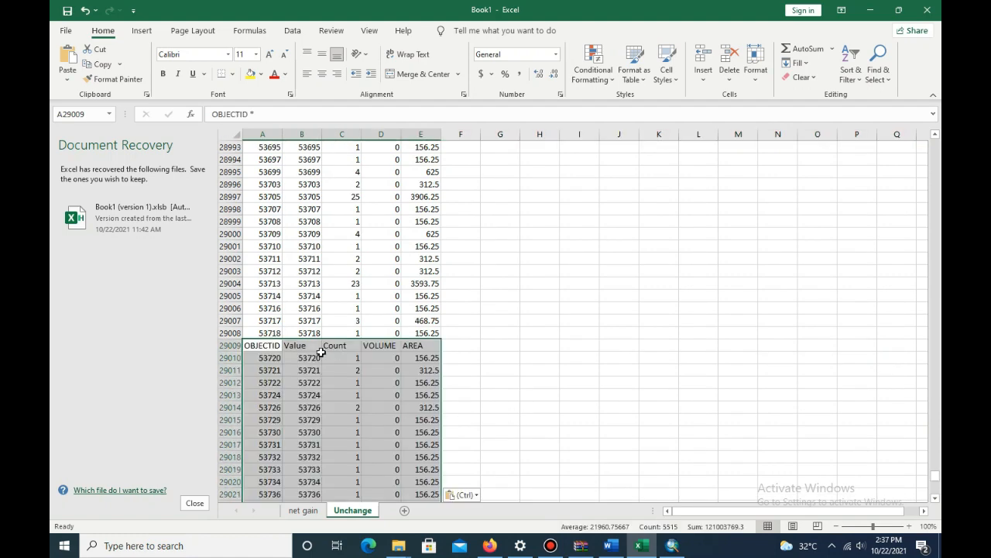
Delete the repeated header row 29009 from the Unchange sheet.
{"action": "left_click", "coordinate": [230, 345]}
{"action": "right_click", "coordinate": [230, 345]}
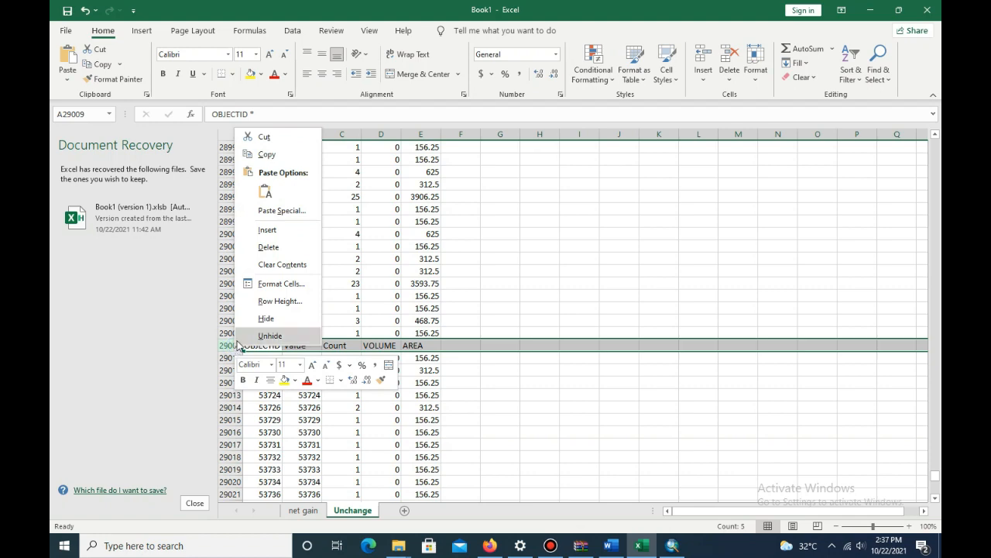
{"action": "left_click", "coordinate": [281, 245]}
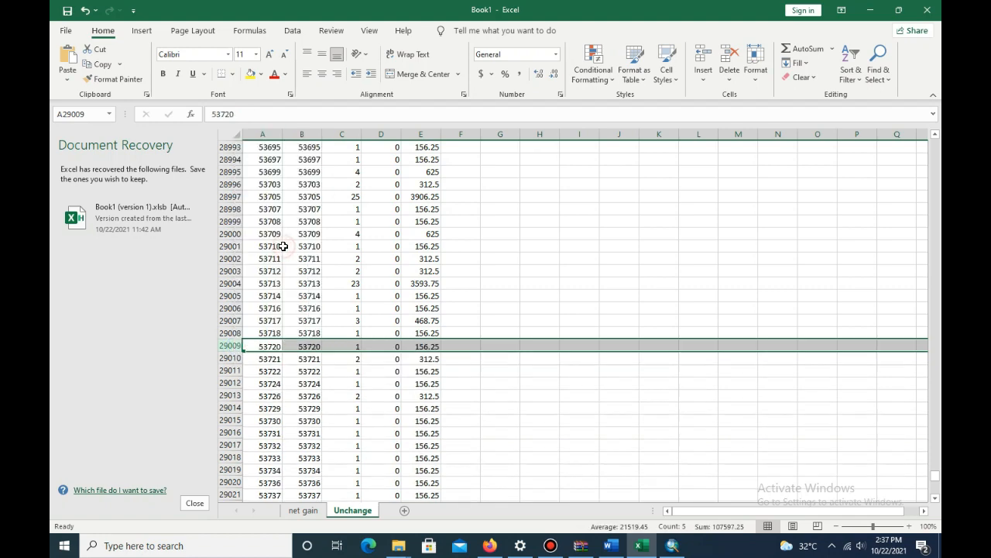
In ArcMap, select the records with VOLUME 156.25 from OBJECTID 13 through 39402, copy them, and return to Excel.
{"action": "key", "text": "alt+Tab"}
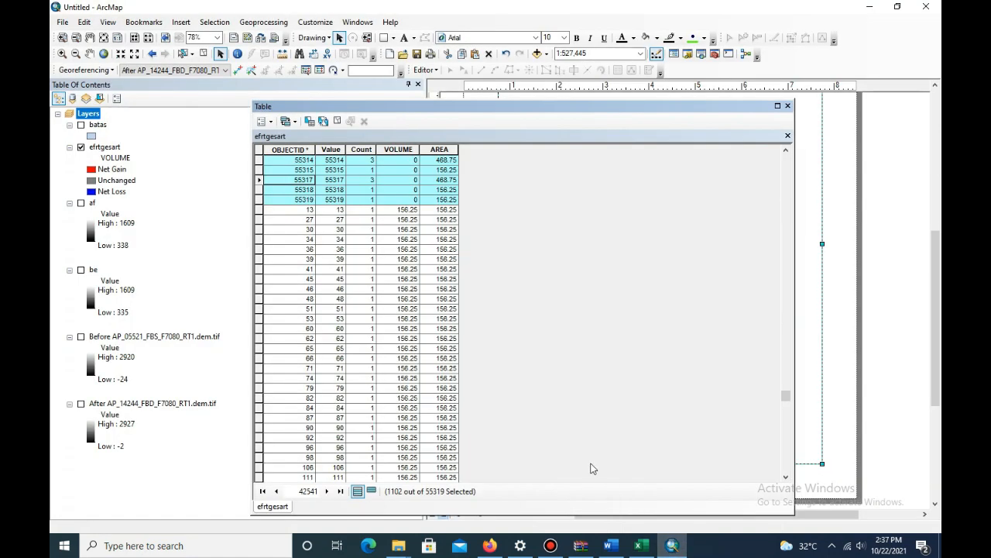
{"action": "left_click", "coordinate": [261, 210]}
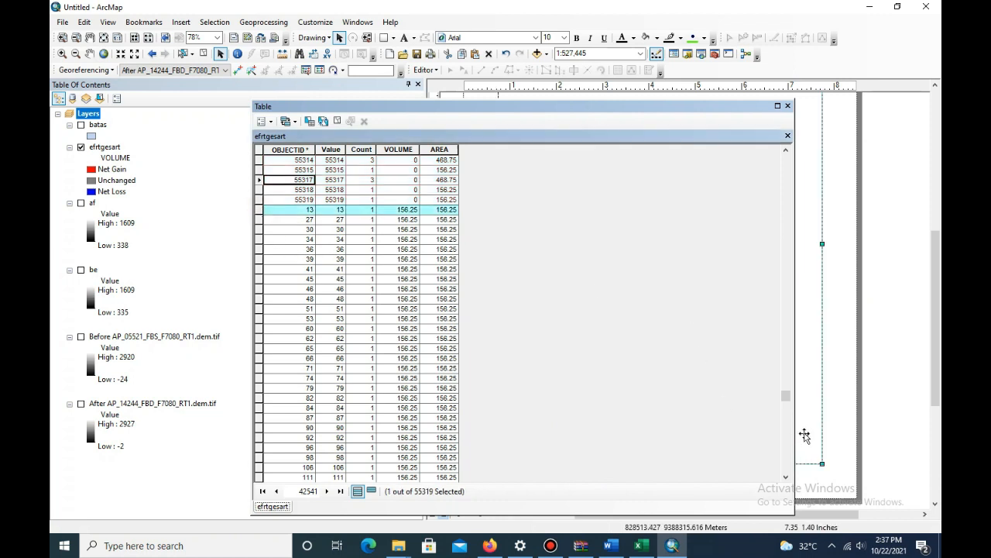
{"action": "left_click_drag", "start_coordinate": [783, 399], "coordinate": [787, 432]}
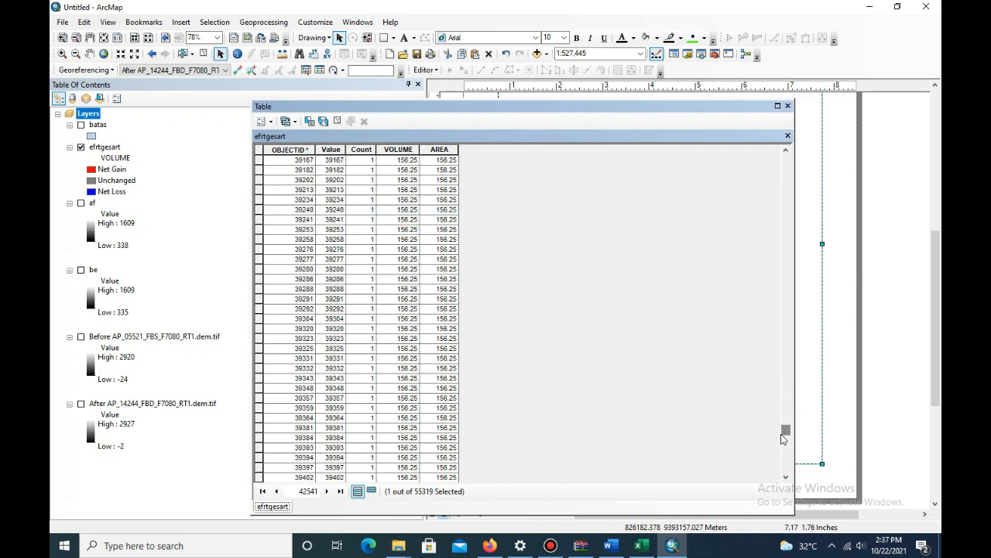
{"action": "left_click", "coordinate": [261, 477], "text": "shift"}
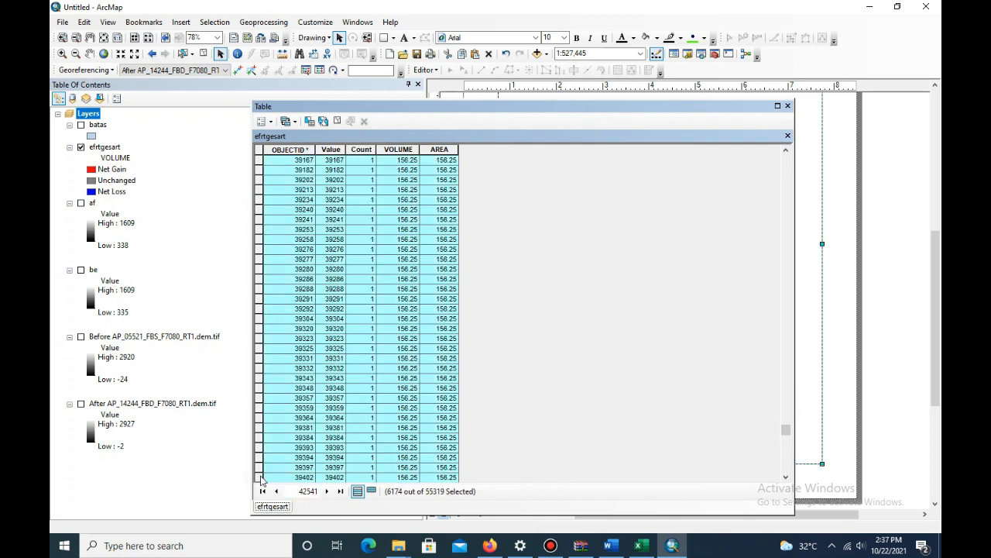
{"action": "right_click", "coordinate": [260, 360]}
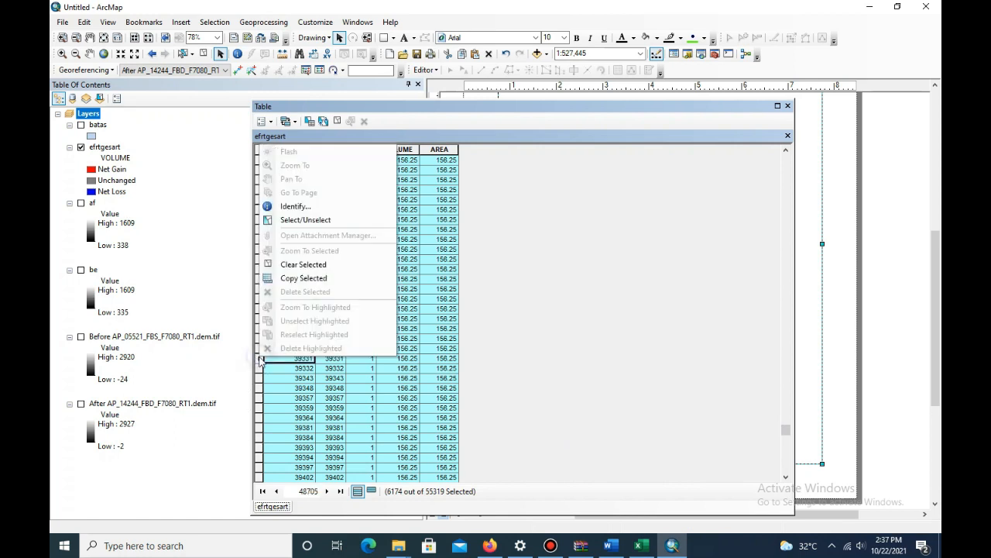
{"action": "left_click", "coordinate": [304, 277]}
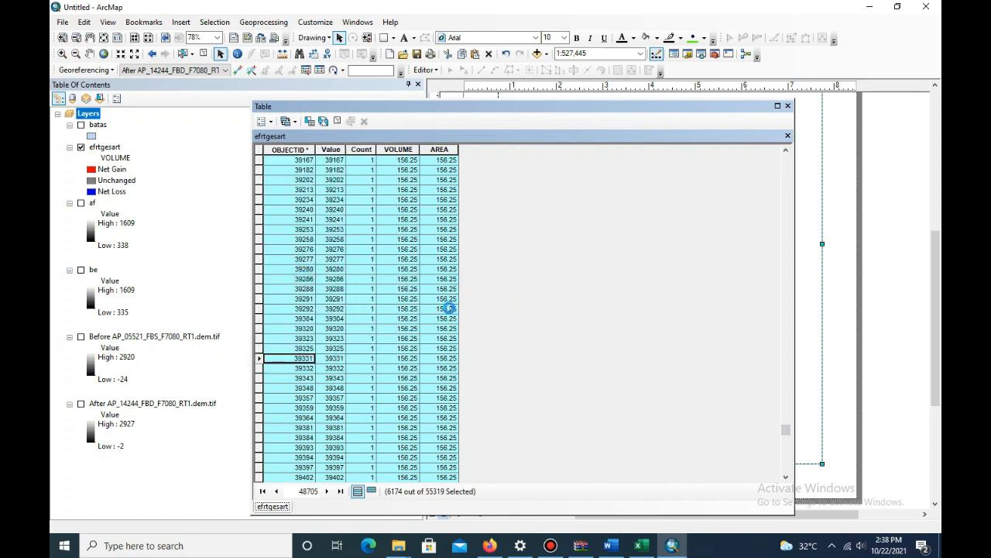
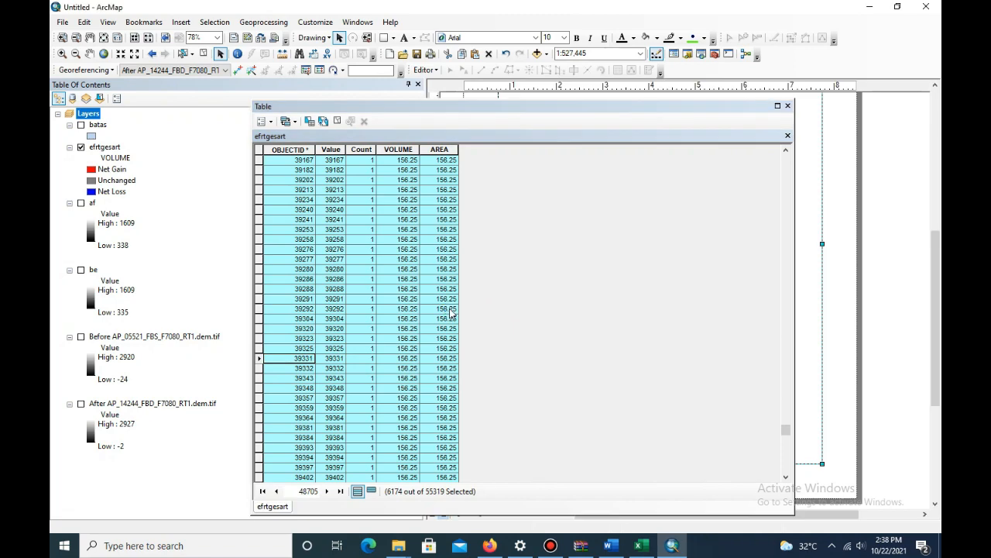
{"action": "left_click", "coordinate": [639, 546]}
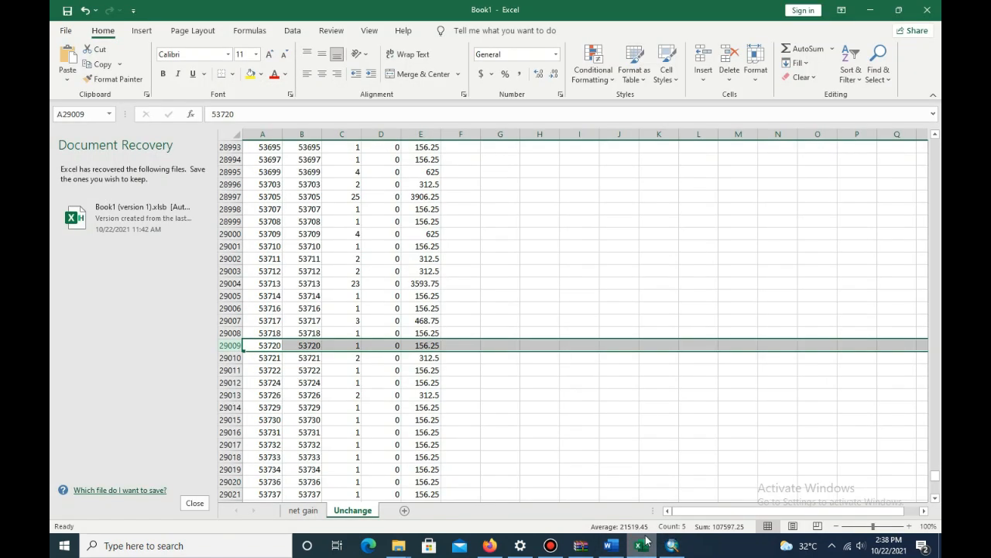
Add a new sheet after Unchange and rename it Net Los.
{"action": "left_click_drag", "start_coordinate": [936, 480], "coordinate": [937, 496]}
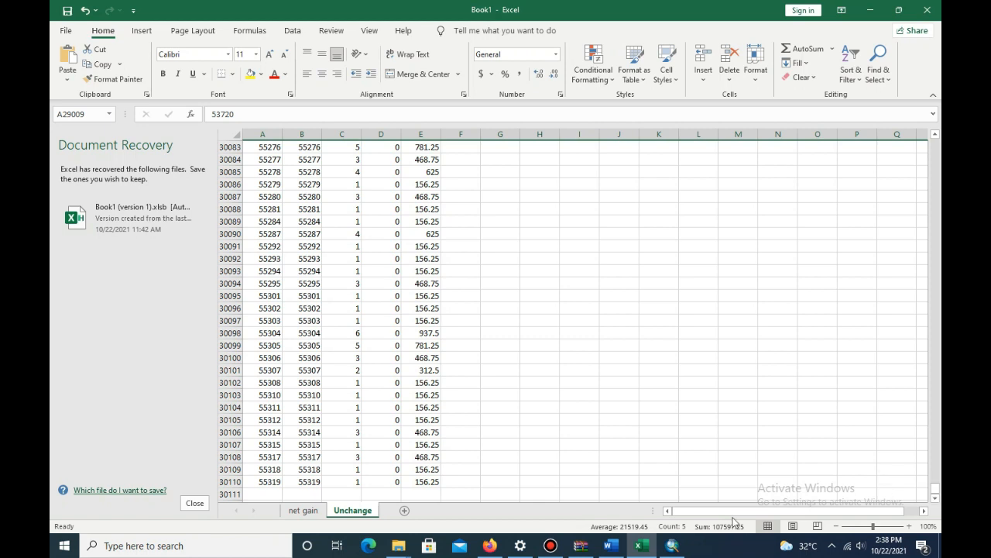
{"action": "left_click", "coordinate": [404, 511]}
{"action": "right_click", "coordinate": [399, 510]}
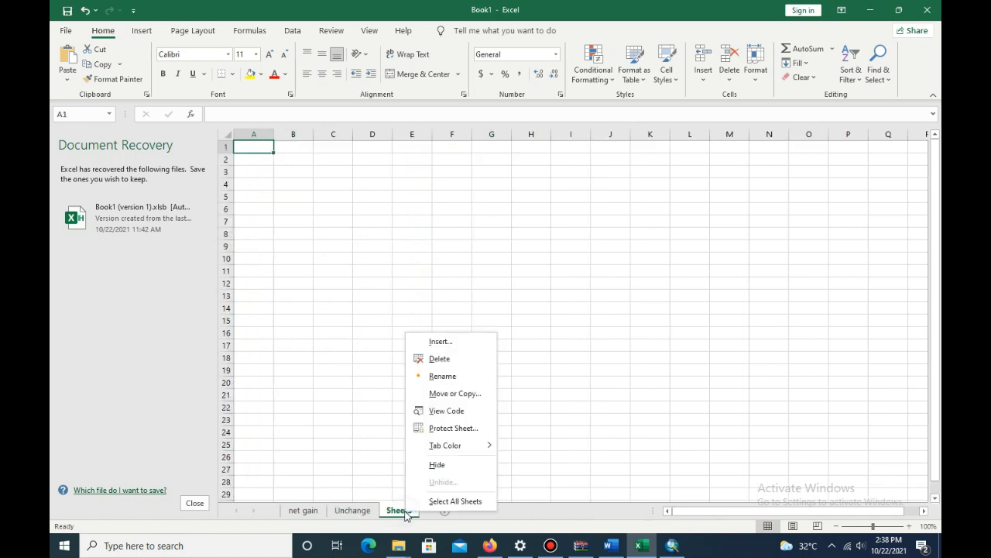
{"action": "left_click", "coordinate": [461, 377]}
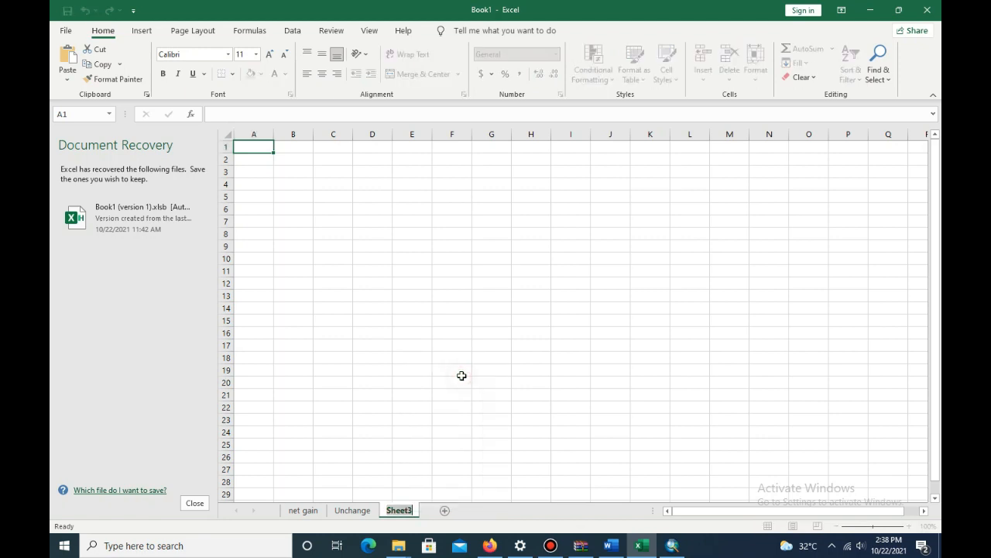
{"action": "type", "text": "et Los"}
{"action": "key", "text": "Return"}
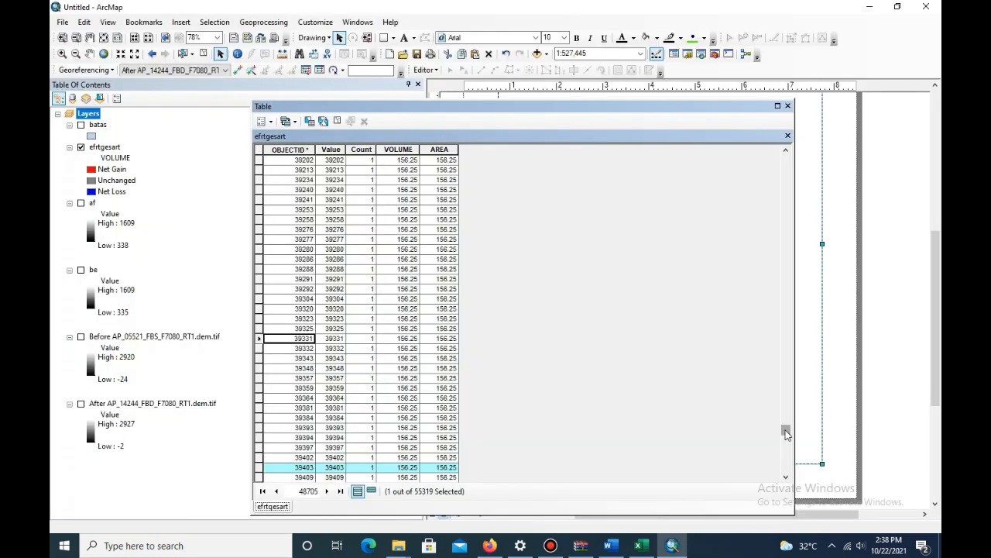
In ArcMap, extend the selection from OBJECTID 39403 through OBJECTID 1168, VOLUME 625, and copy the selected records.
{"action": "left_click_drag", "start_coordinate": [786, 426], "coordinate": [787, 457]}
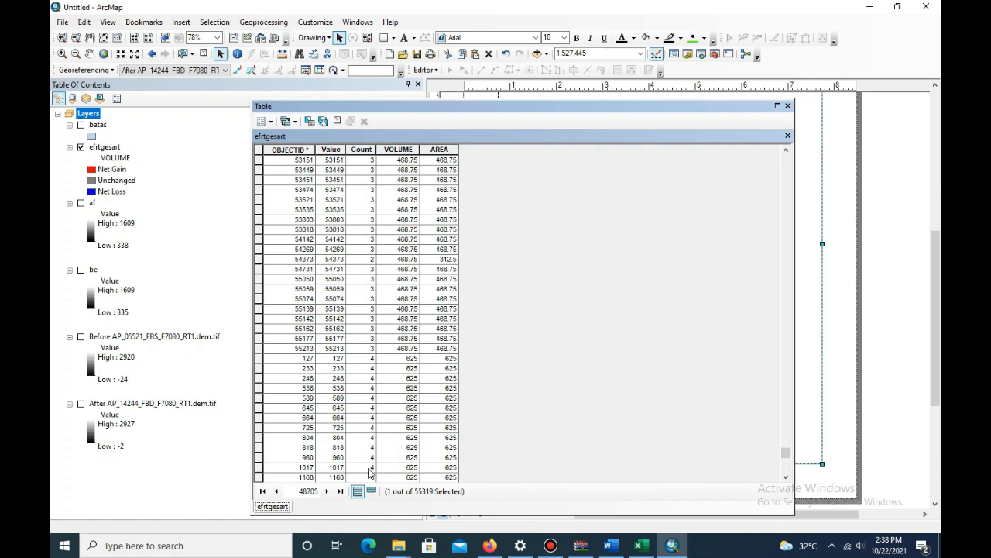
{"action": "left_click", "coordinate": [259, 477], "text": "shift"}
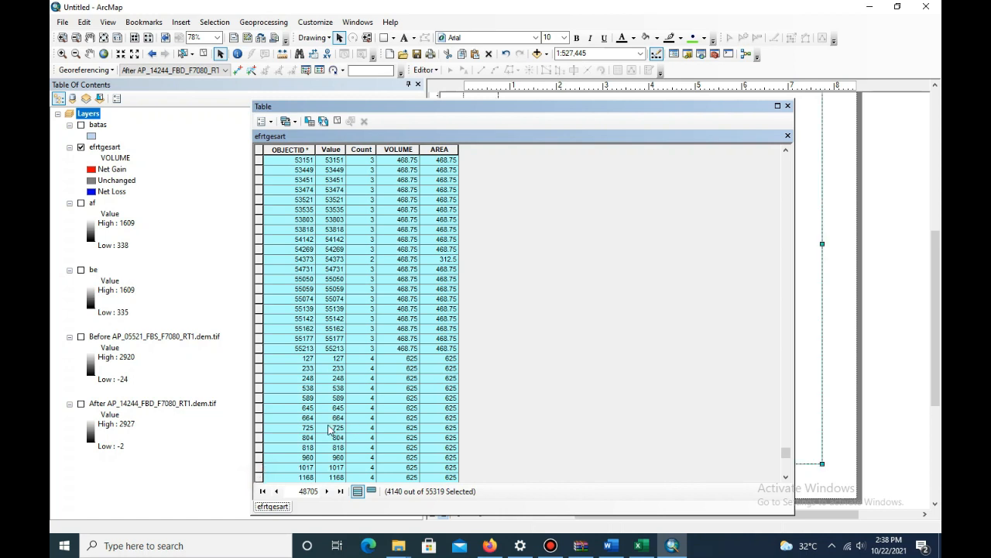
{"action": "right_click", "coordinate": [262, 369]}
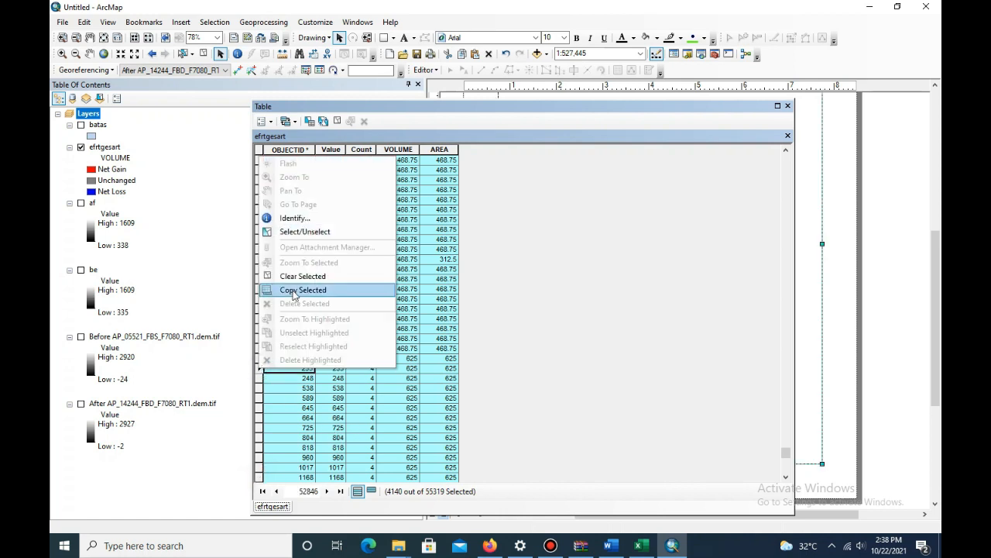
{"action": "left_click", "coordinate": [302, 313]}
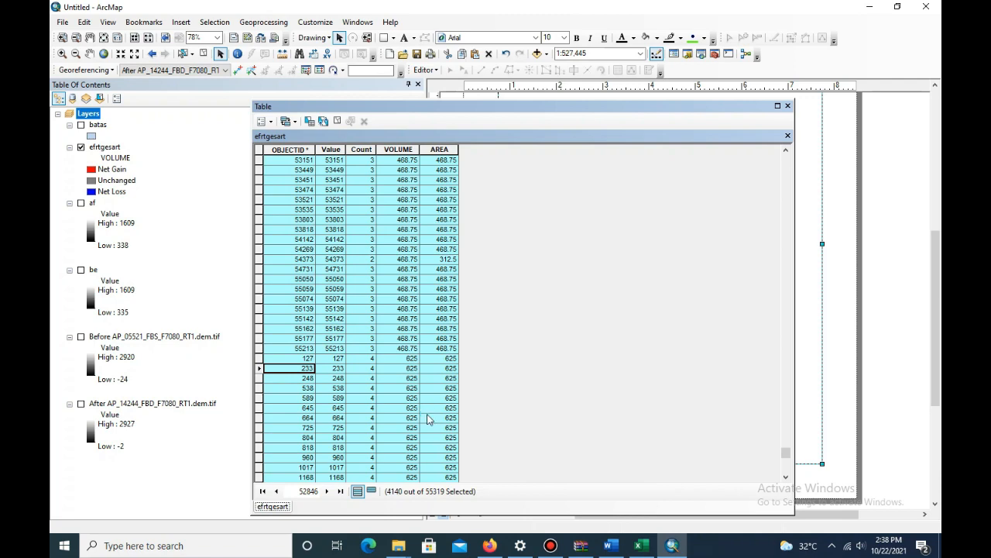
Switch to Excel and paste the copied records from cell A6176, below the last filled row of the Net Los sheet.
{"action": "left_click", "coordinate": [642, 545]}
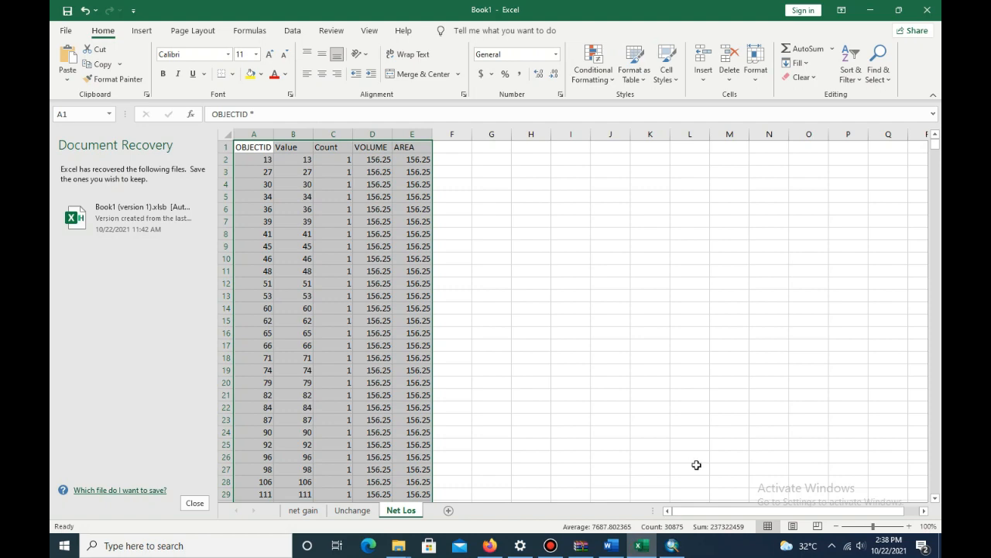
{"action": "scroll", "coordinate": [735, 430], "scroll_direction": "down", "scroll_amount": 4}
{"action": "left_click_drag", "start_coordinate": [935, 145], "coordinate": [935, 490]}
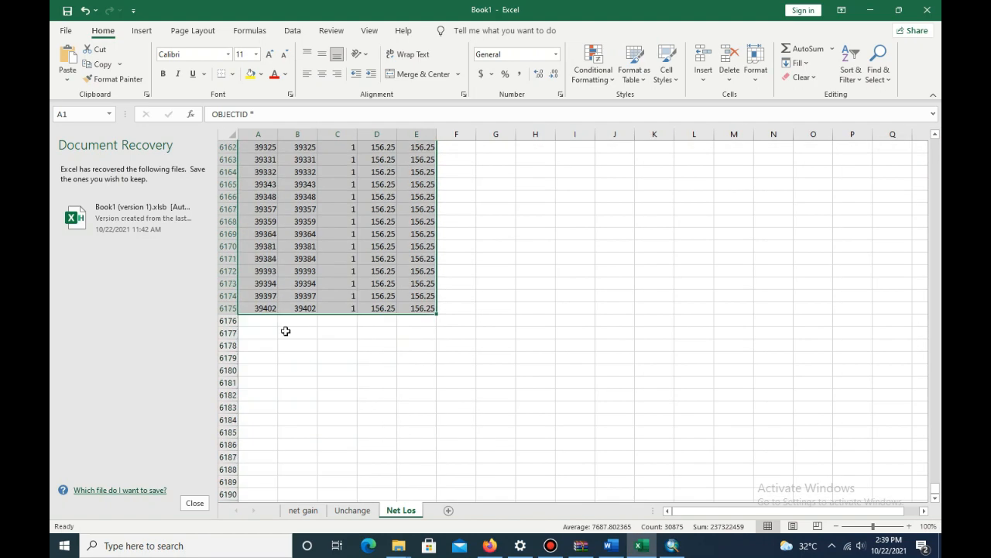
{"action": "left_click", "coordinate": [270, 322]}
{"action": "key", "text": "ctrl+v"}
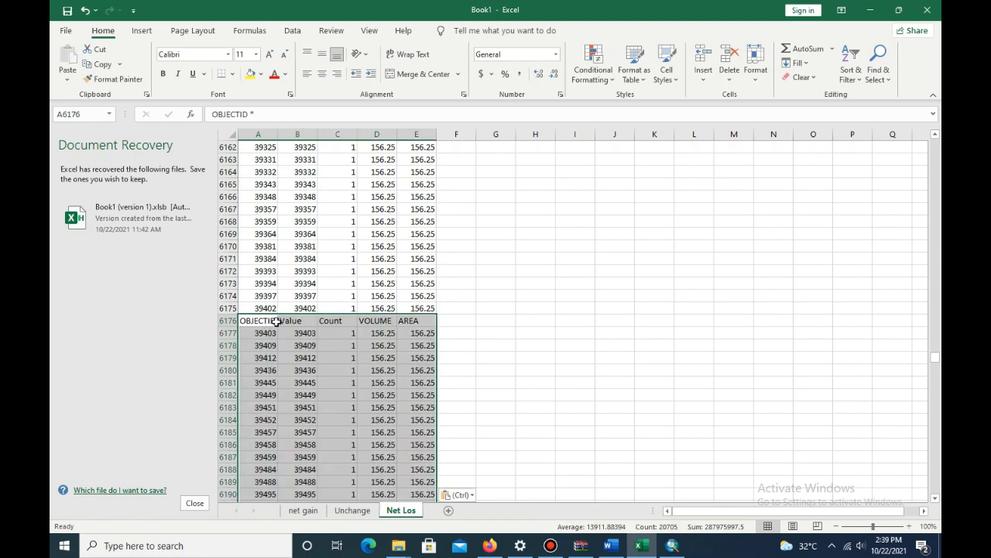
Delete the repeated header row 6176 from the Net Los sheet.
{"action": "left_click", "coordinate": [230, 320]}
{"action": "right_click", "coordinate": [231, 320]}
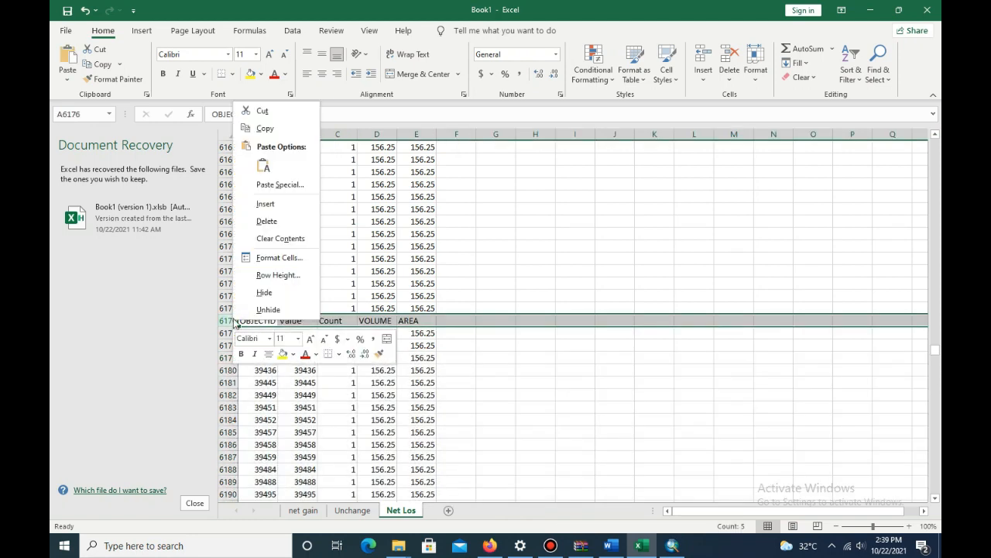
{"action": "left_click", "coordinate": [280, 220]}
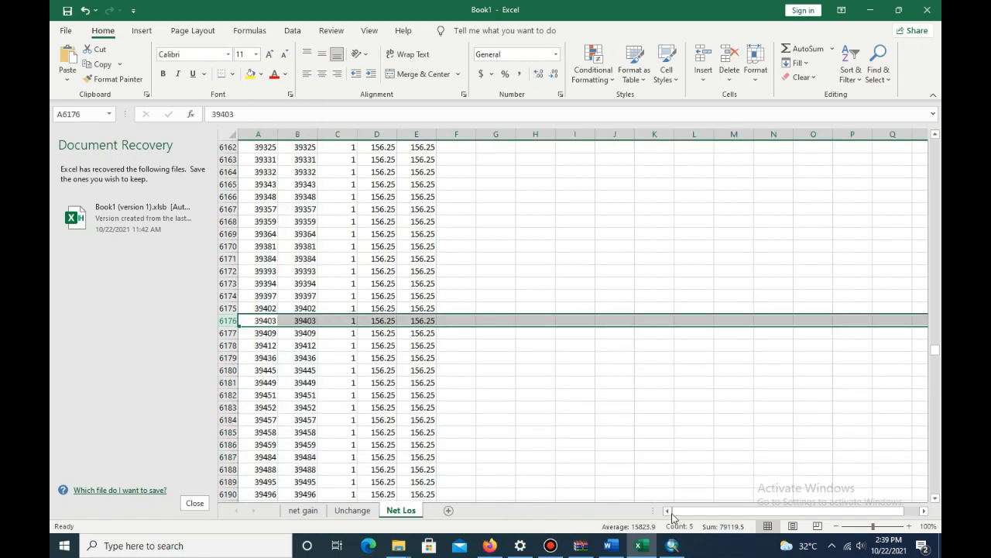
In ArcMap, select the remaining records from OBJECTID 1248 through OBJECTID 20836 at the table's end and copy them.
{"action": "left_click", "coordinate": [670, 545]}
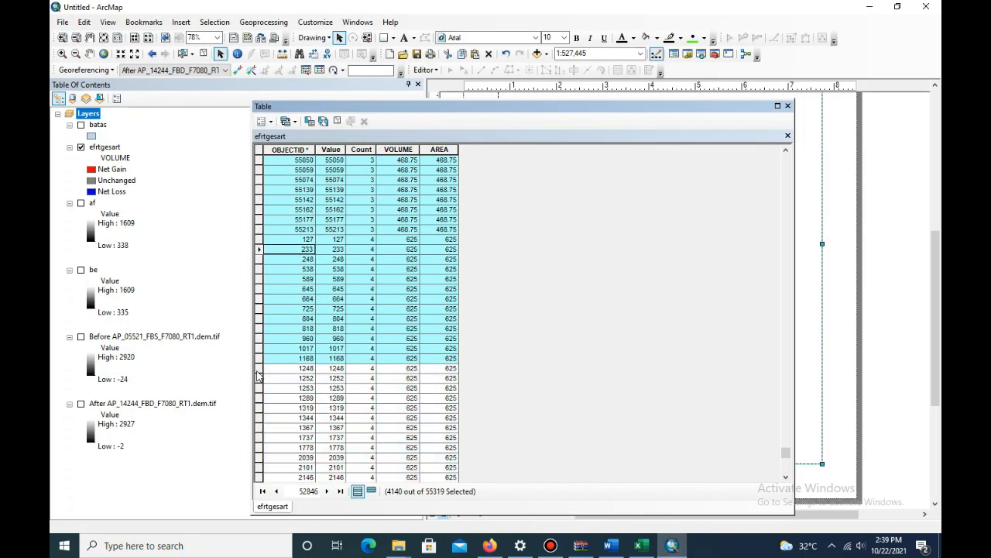
{"action": "left_click", "coordinate": [258, 370]}
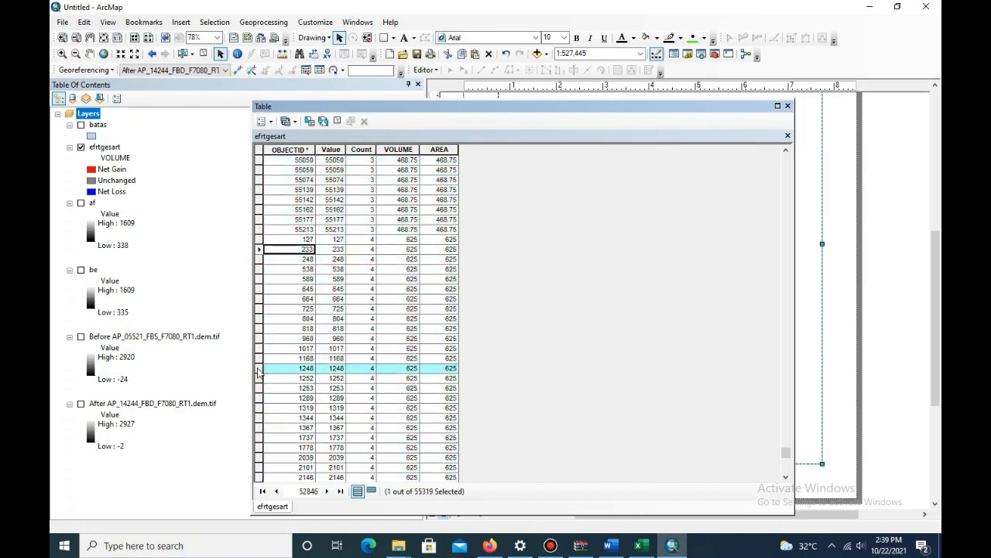
{"action": "left_click", "coordinate": [787, 456]}
{"action": "left_click", "coordinate": [788, 464]}
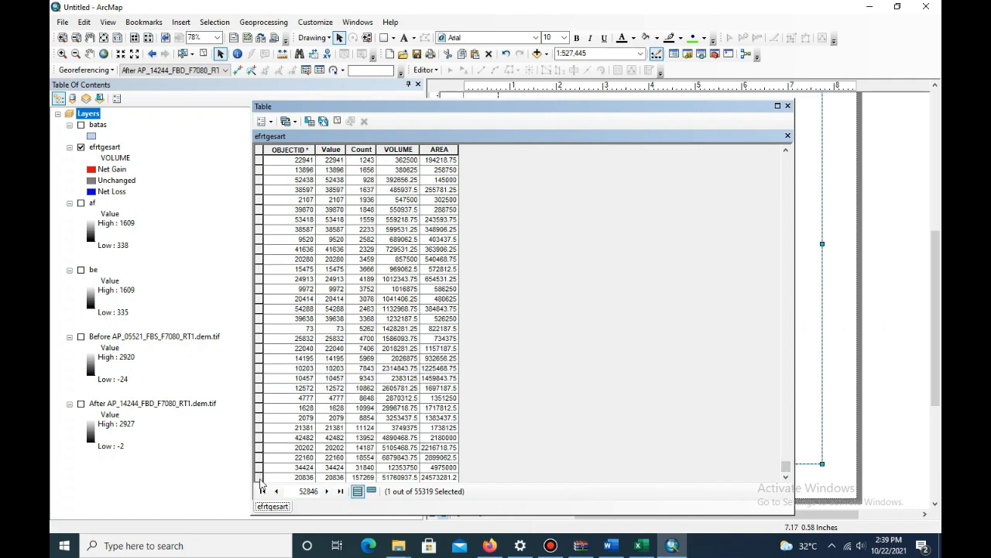
{"action": "left_click", "coordinate": [259, 478], "text": "shift"}
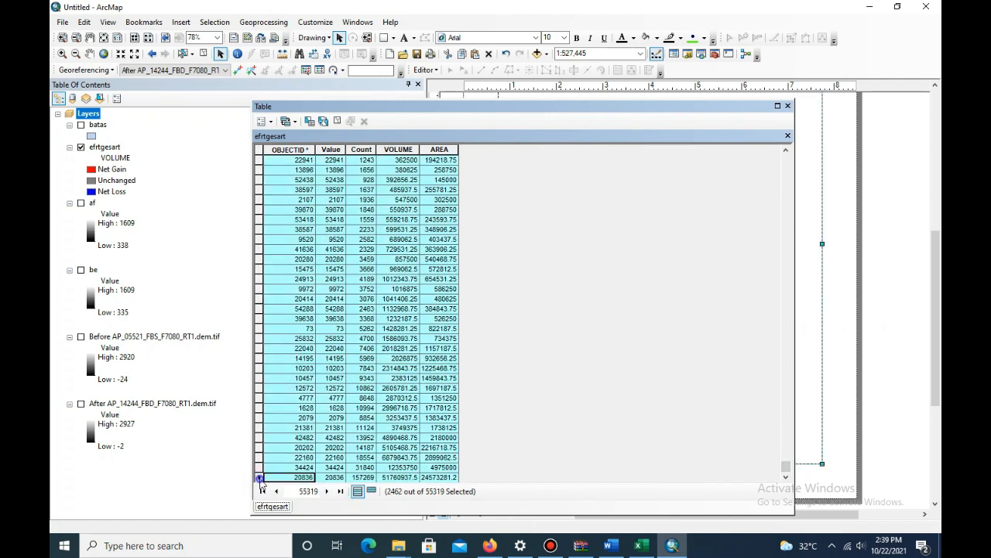
{"action": "right_click", "coordinate": [260, 478]}
{"action": "left_click", "coordinate": [304, 400]}
Switch to Excel and paste the copied records from cell A10316, below the last filled row of Net Los.
{"action": "left_click", "coordinate": [642, 546]}
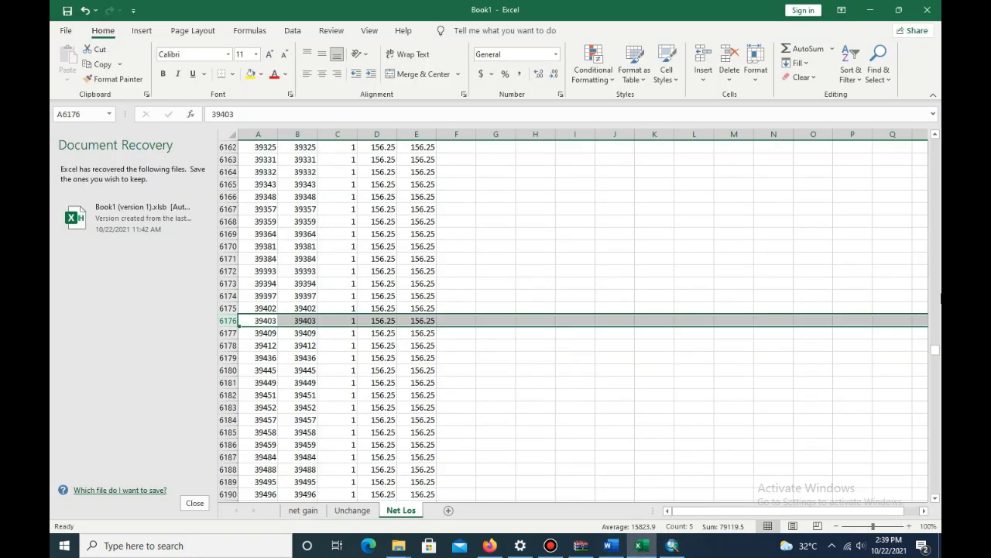
{"action": "left_click_drag", "start_coordinate": [935, 350], "coordinate": [934, 488]}
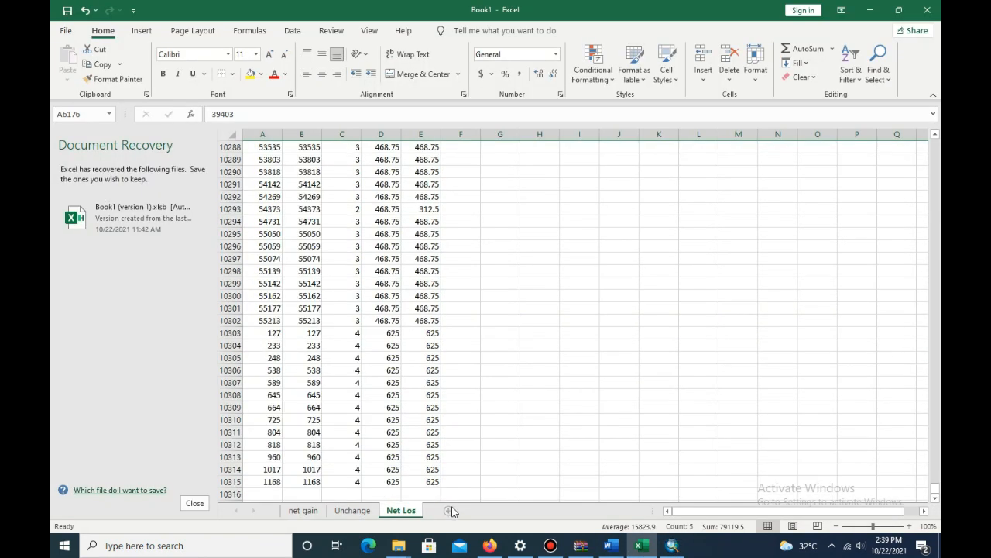
{"action": "scroll", "coordinate": [287, 412], "scroll_direction": "down", "scroll_amount": 3}
{"action": "left_click", "coordinate": [270, 383]}
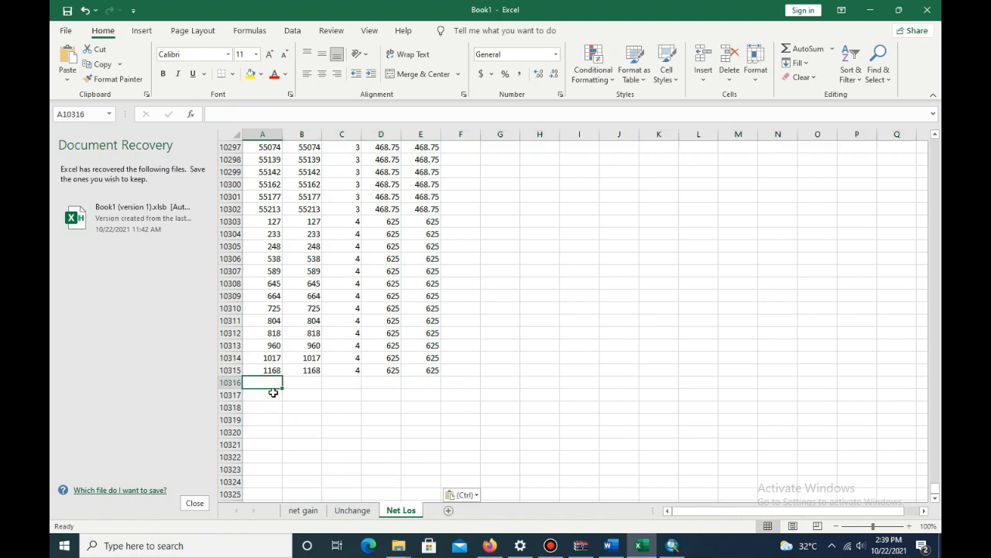
{"action": "key", "text": "ctrl+v"}
Delete the repeated header row 10316 from the Net Los sheet.
{"action": "left_click", "coordinate": [230, 382]}
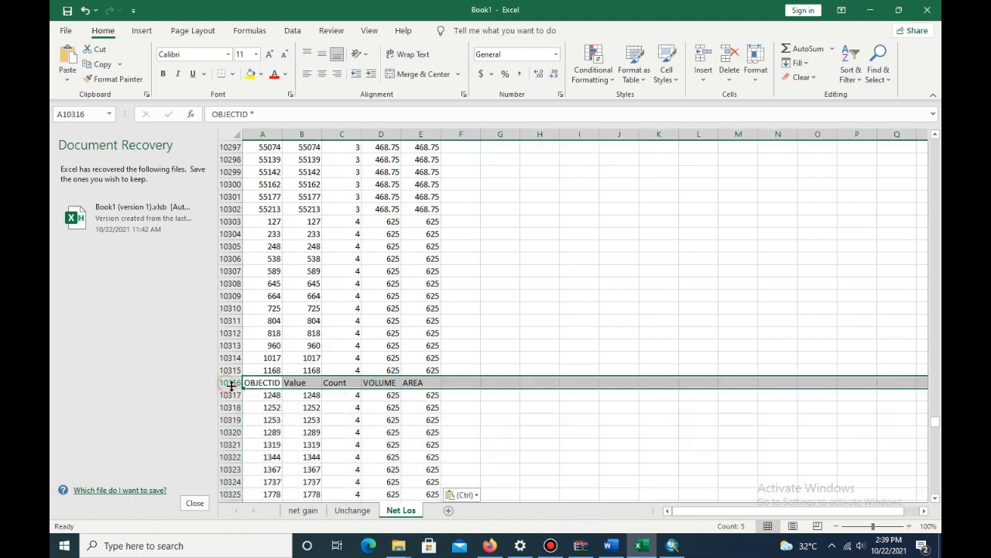
{"action": "right_click", "coordinate": [233, 385]}
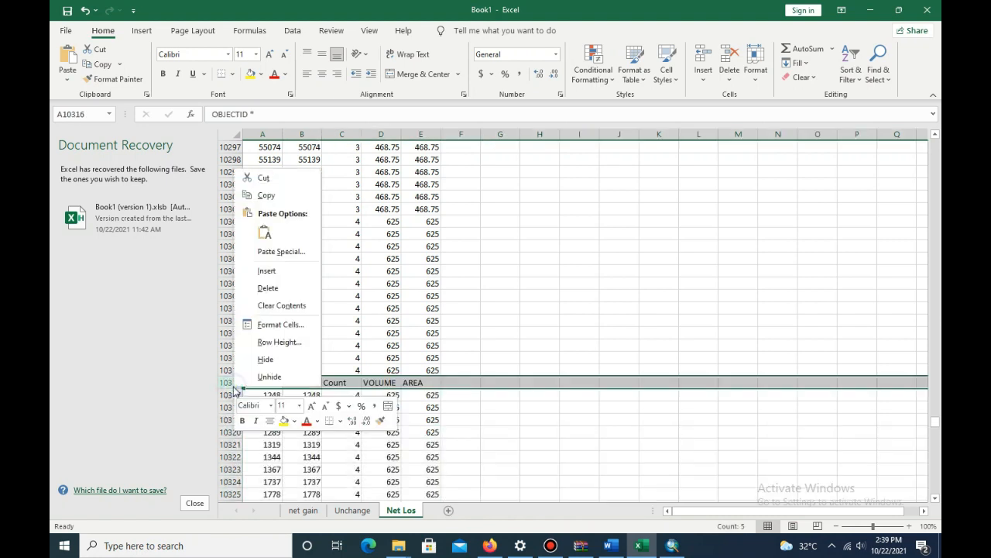
{"action": "left_click", "coordinate": [268, 289]}
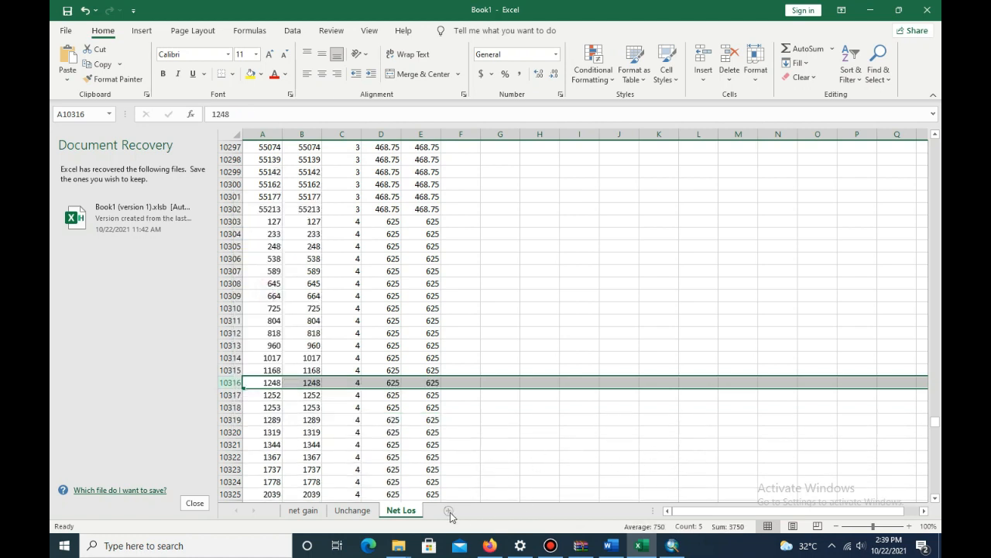
Open the net gain sheet, group it with Unchange, and look through the records down to row 12435.
{"action": "left_click", "coordinate": [311, 512]}
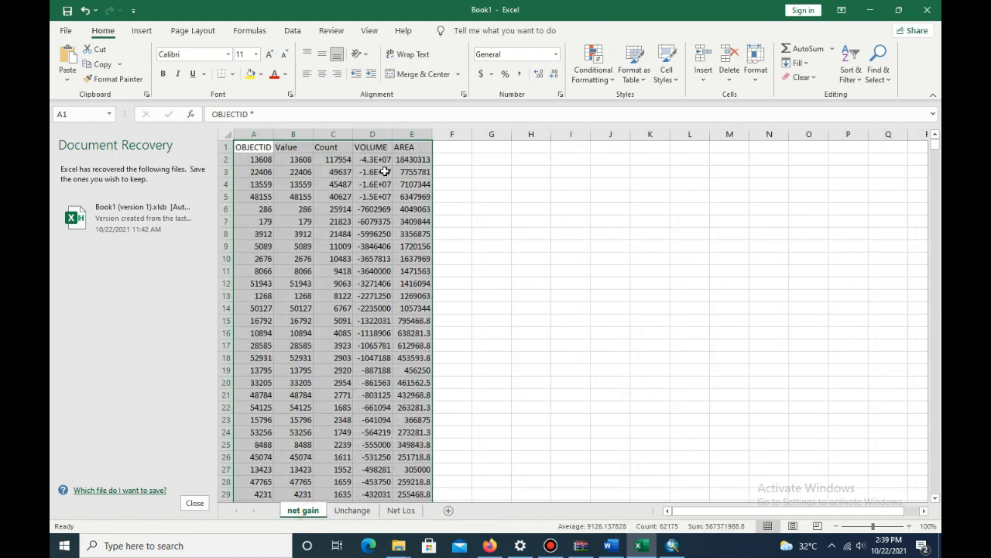
{"action": "key", "text": "ctrl+shift+Page_Down"}
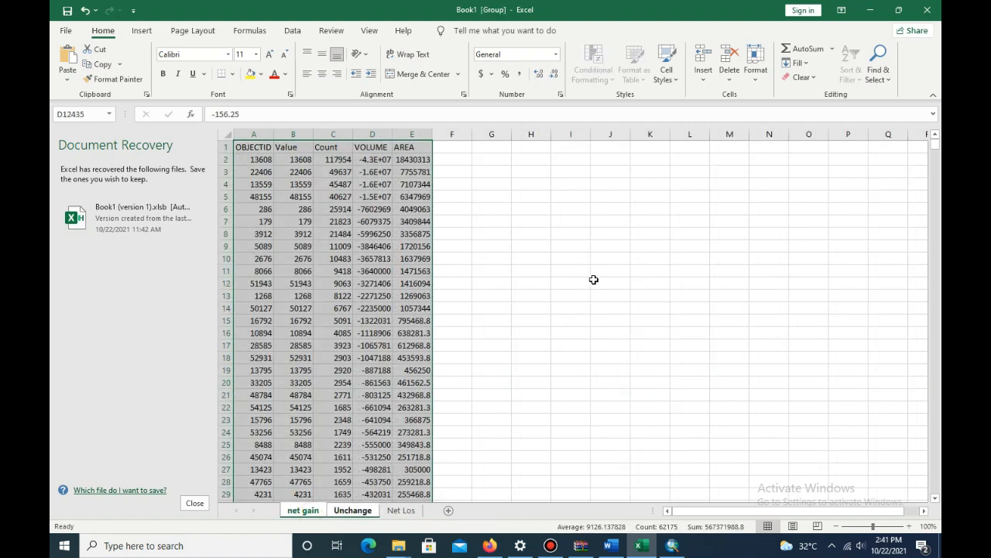
{"action": "key", "text": "shift+Right"}
{"action": "key", "text": "Left"}
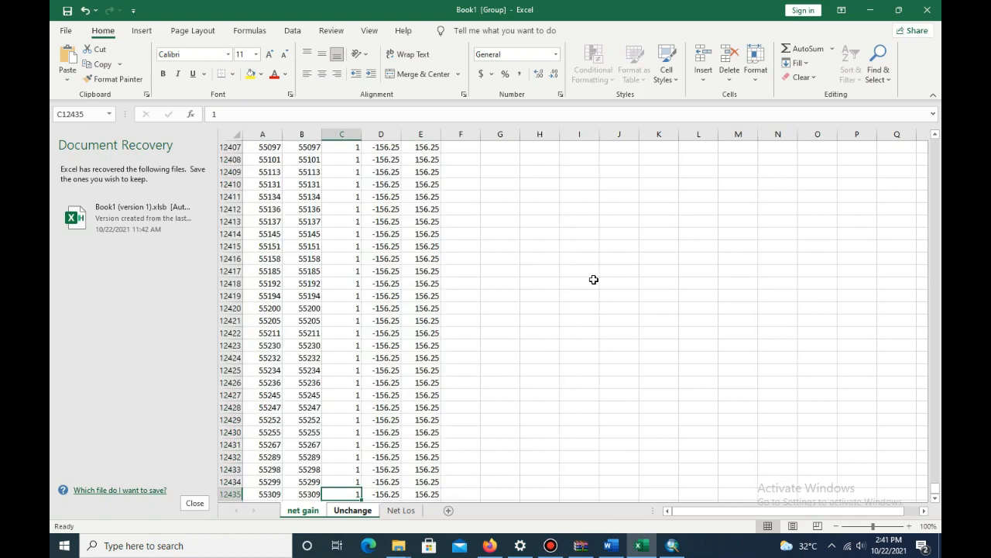
{"action": "left_click_drag", "start_coordinate": [936, 493], "coordinate": [935, 144]}
Delete header row 1 from the grouped net gain and Unchange sheets.
{"action": "left_click", "coordinate": [253, 159]}
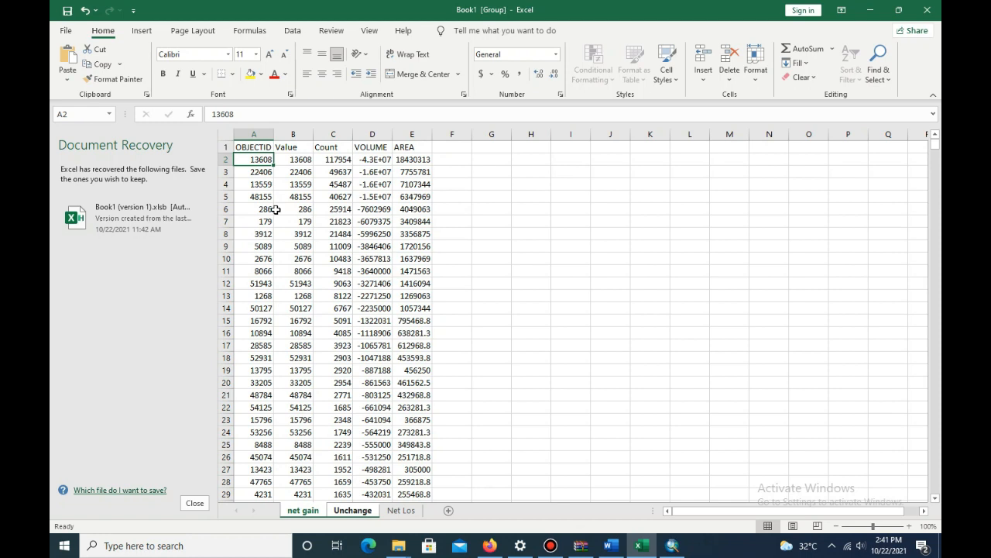
{"action": "left_click", "coordinate": [259, 147]}
{"action": "key", "text": "shift+Right"}
{"action": "key", "text": "shift+Right"}
{"action": "key", "text": "shift+Right"}
{"action": "key", "text": "shift+Right"}
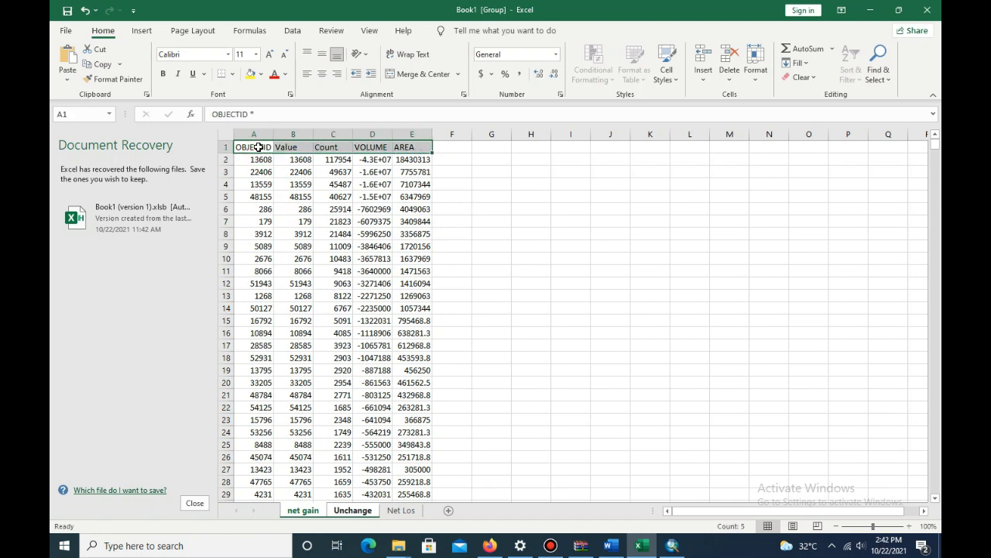
{"action": "right_click", "coordinate": [259, 147]}
{"action": "left_click", "coordinate": [263, 268]}
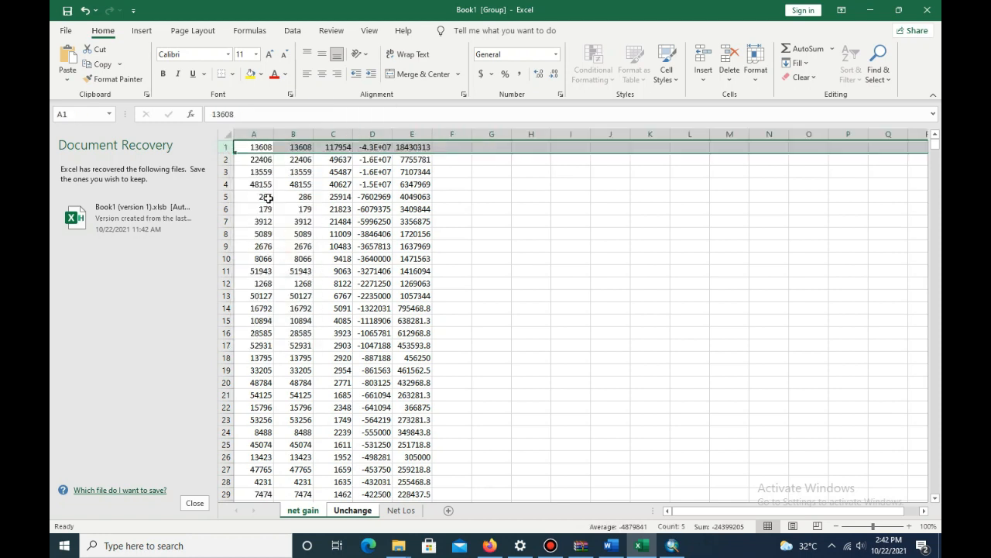
Total all columns of the net gain records A1:E12434 with AutoSum and widen column D to show its full total.
{"action": "left_click", "coordinate": [287, 209]}
{"action": "key", "text": "ctrl+Home"}
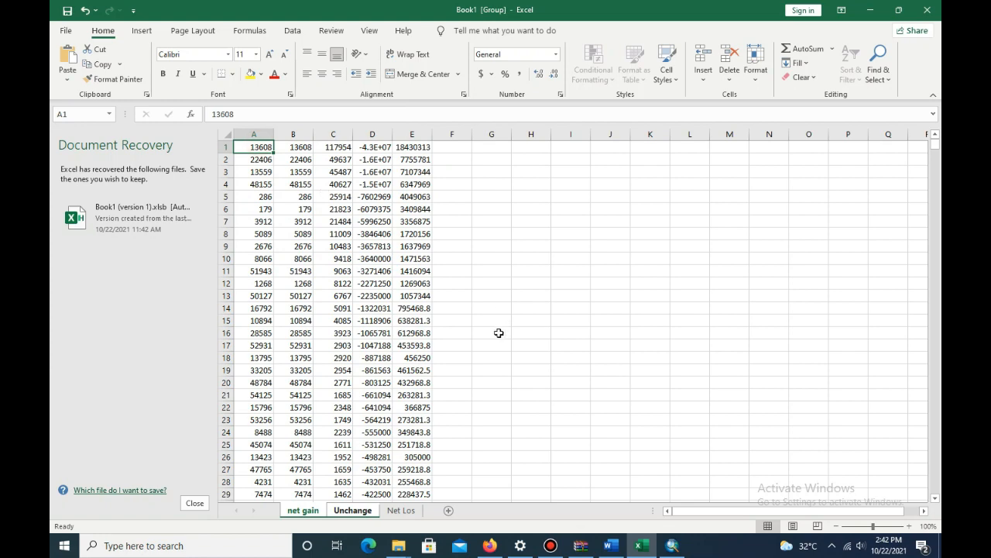
{"action": "key", "text": "ctrl+shift+End"}
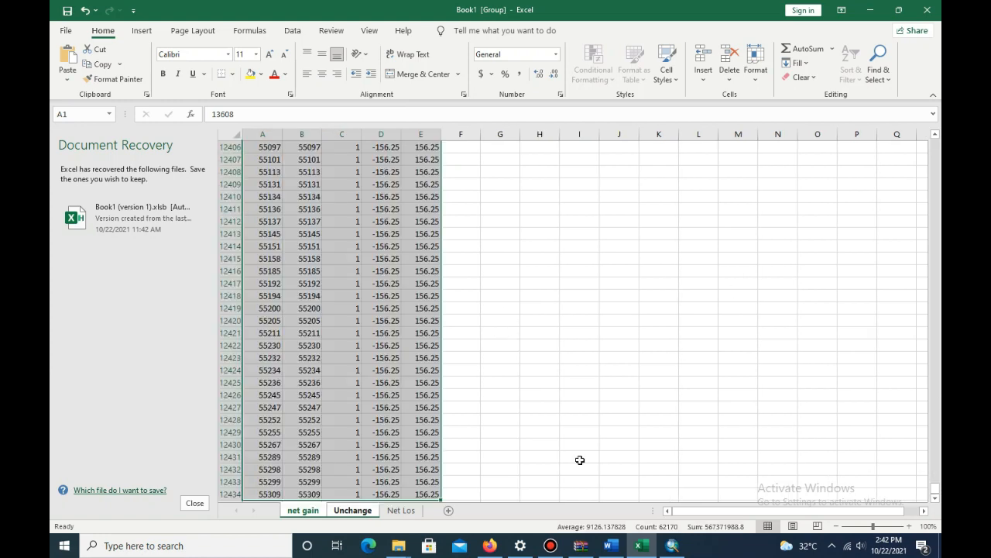
{"action": "left_click", "coordinate": [809, 50]}
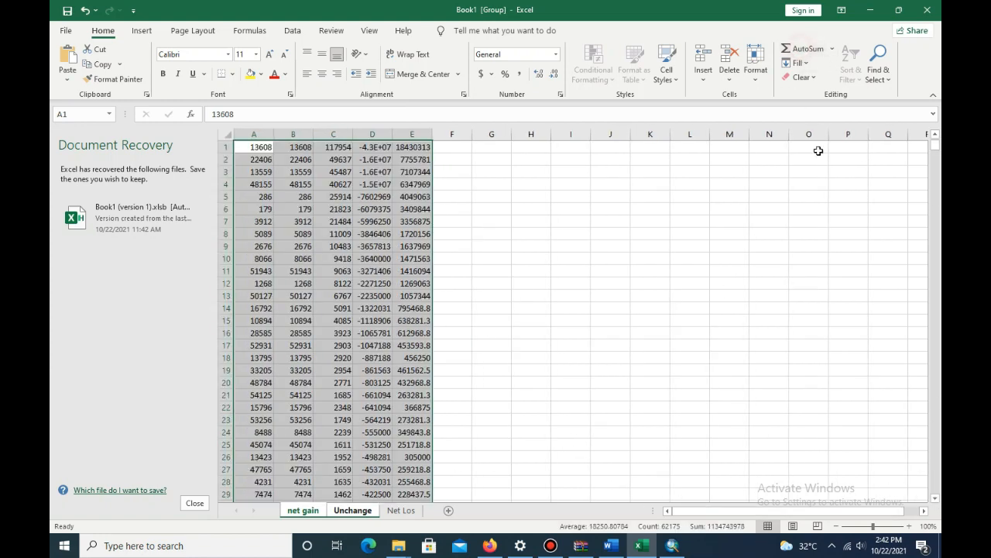
{"action": "left_click_drag", "start_coordinate": [935, 144], "coordinate": [939, 495]}
{"action": "left_click_drag", "start_coordinate": [400, 135], "coordinate": [450, 136]}
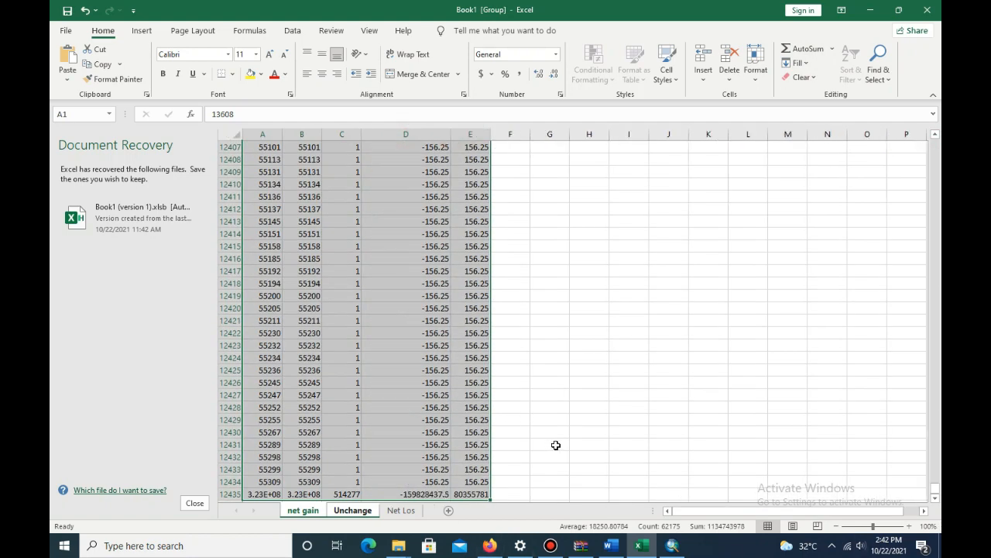
{"action": "left_click", "coordinate": [531, 459]}
Copy the volume and area totals in D12435:E12435 and add a new sheet after net gain.
{"action": "left_click_drag", "start_coordinate": [405, 494], "coordinate": [475, 456]}
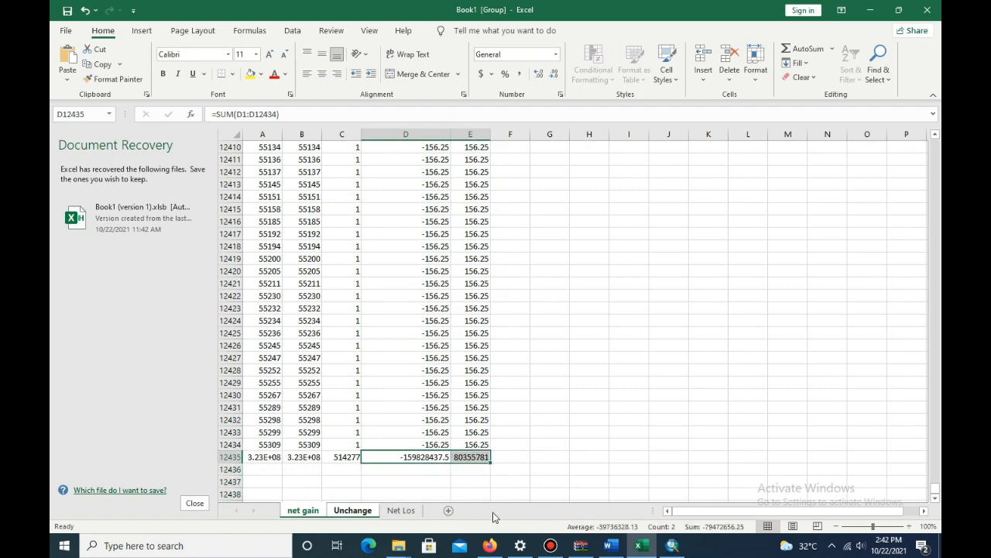
{"action": "key", "text": "ctrl+c"}
{"action": "left_click", "coordinate": [448, 510]}
Enter the labels Cut Fill, Net Gain, Unchange and Net Los in cells A1:A4 of the new sheet.
{"action": "left_click", "coordinate": [262, 162]}
{"action": "left_click", "coordinate": [263, 145]}
{"action": "type", "text": "cu"}
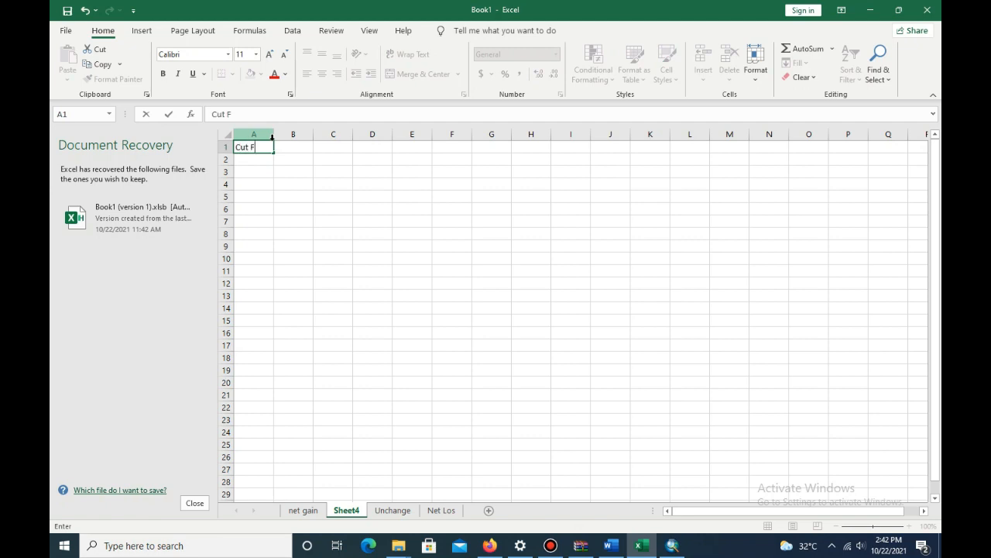
{"action": "key", "text": "Return"}
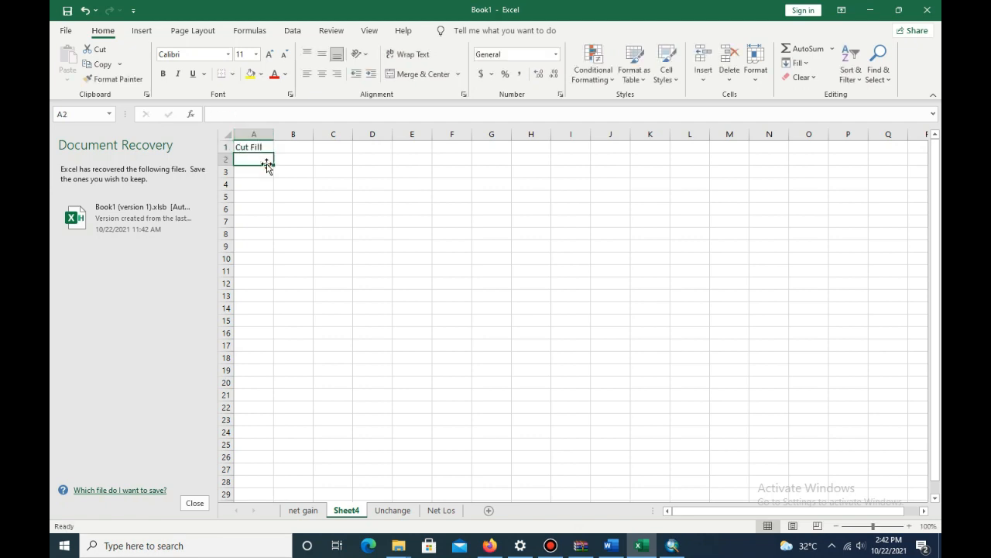
{"action": "type", "text": "Net Gai"}
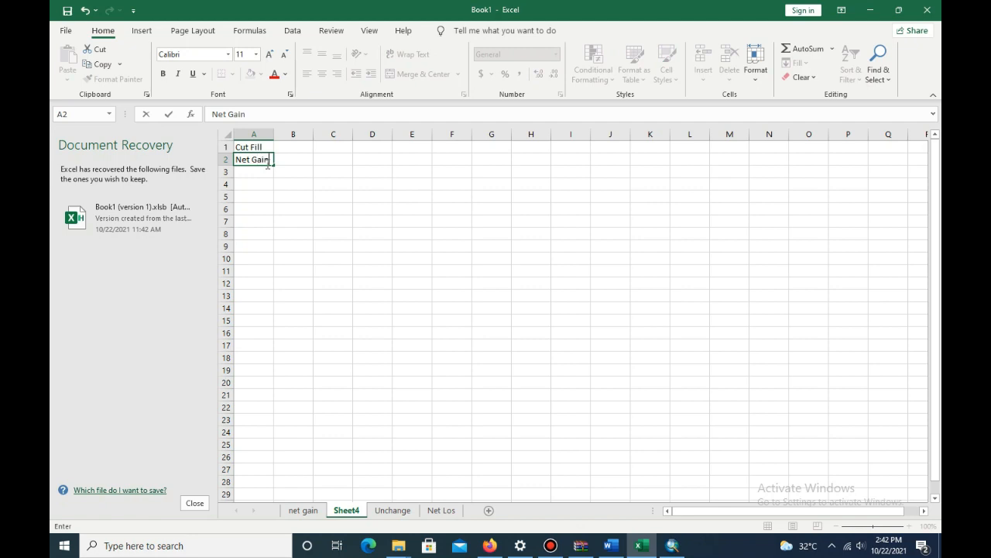
{"action": "type", "text": "n"}
{"action": "key", "text": "Return"}
{"action": "type", "text": "Un"}
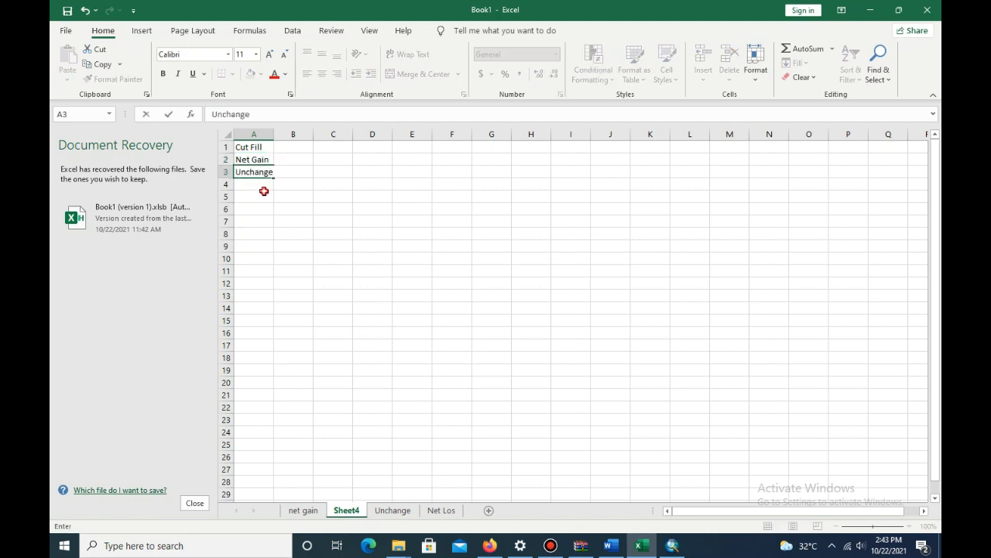
{"action": "left_click", "coordinate": [263, 192]}
{"action": "left_click", "coordinate": [250, 186]}
{"action": "type", "text": "Net Lo"}
Add the column headings Volume in B1 and Area in C1.
{"action": "left_click", "coordinate": [301, 146]}
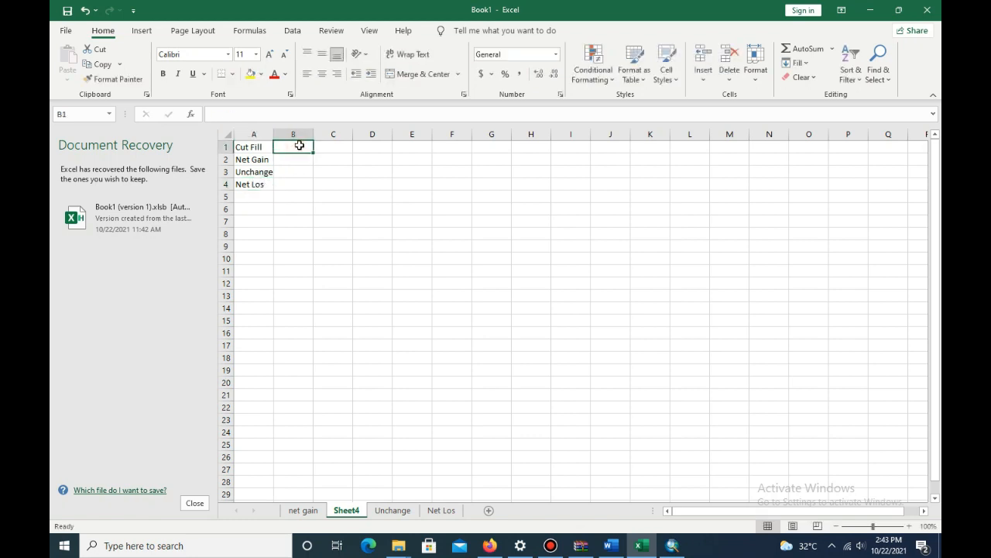
{"action": "type", "text": "Volume"}
{"action": "key", "text": "Tab"}
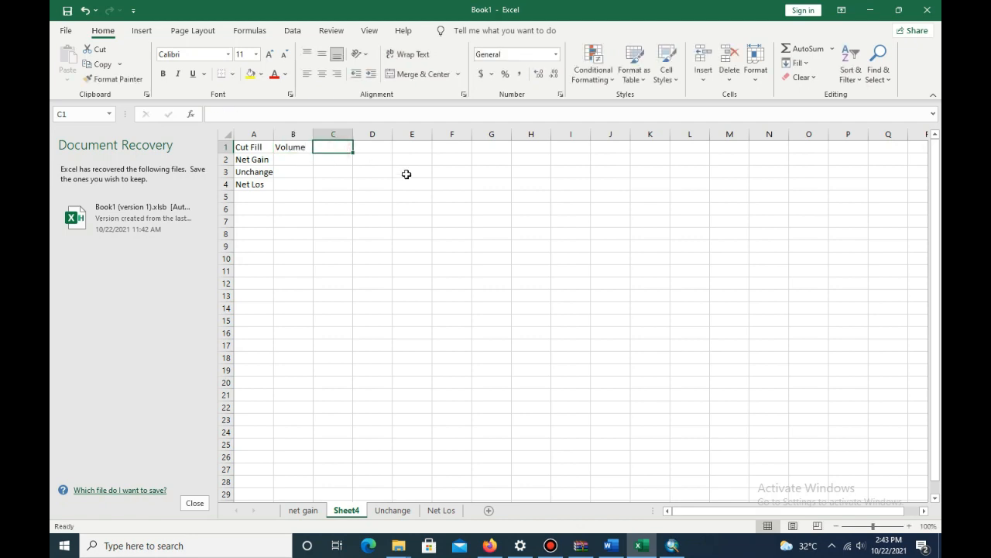
{"action": "type", "text": "Area"}
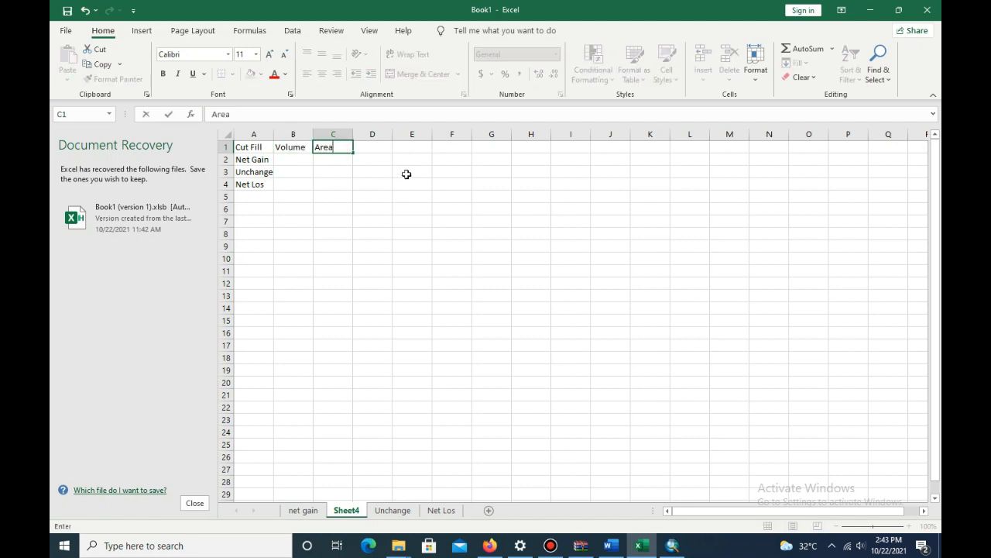
Copy the volume and area totals from the net gain sheet into B2:C2 of Sheet4 and widen column B.
{"action": "left_click", "coordinate": [303, 158]}
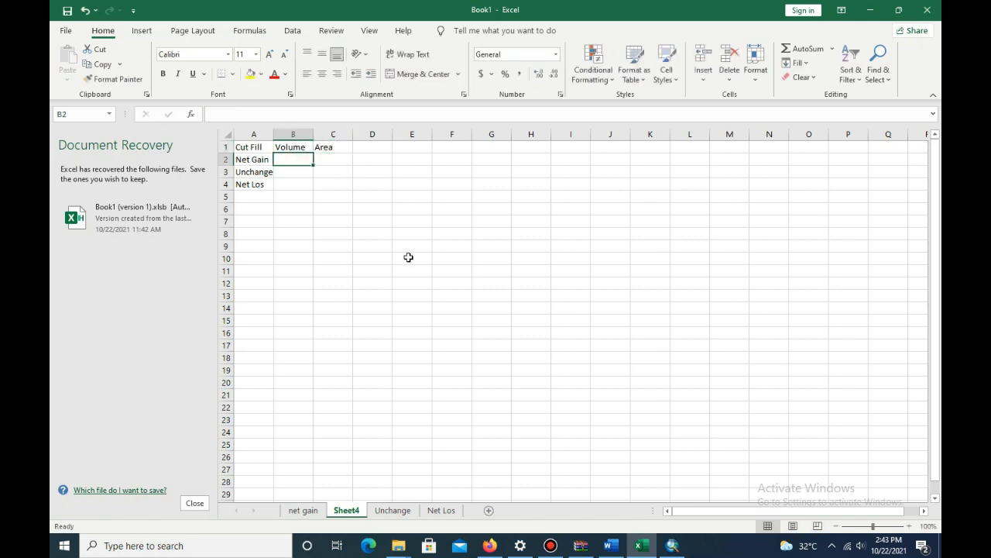
{"action": "left_click", "coordinate": [302, 511]}
{"action": "key", "text": "ctrl+c"}
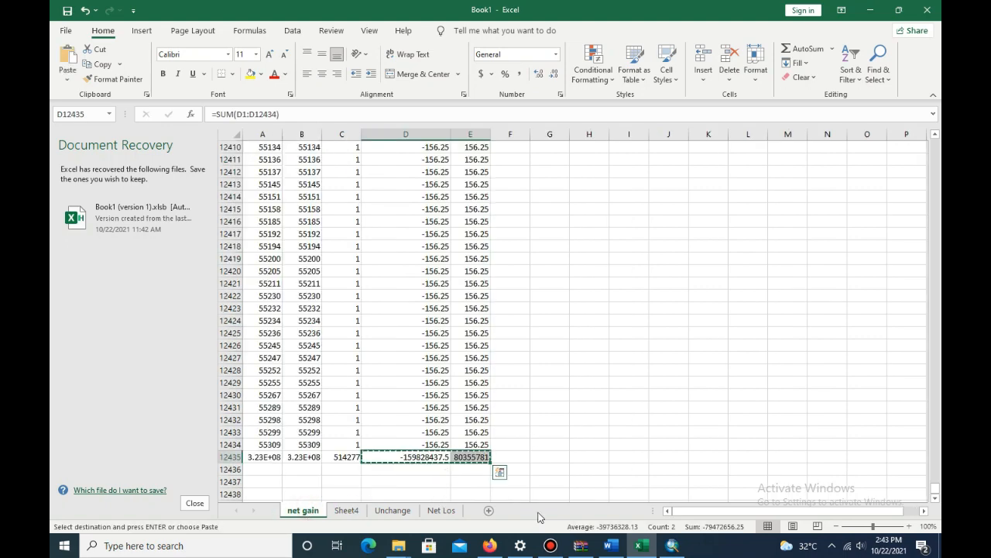
{"action": "left_click", "coordinate": [443, 511]}
{"action": "left_click", "coordinate": [346, 510]}
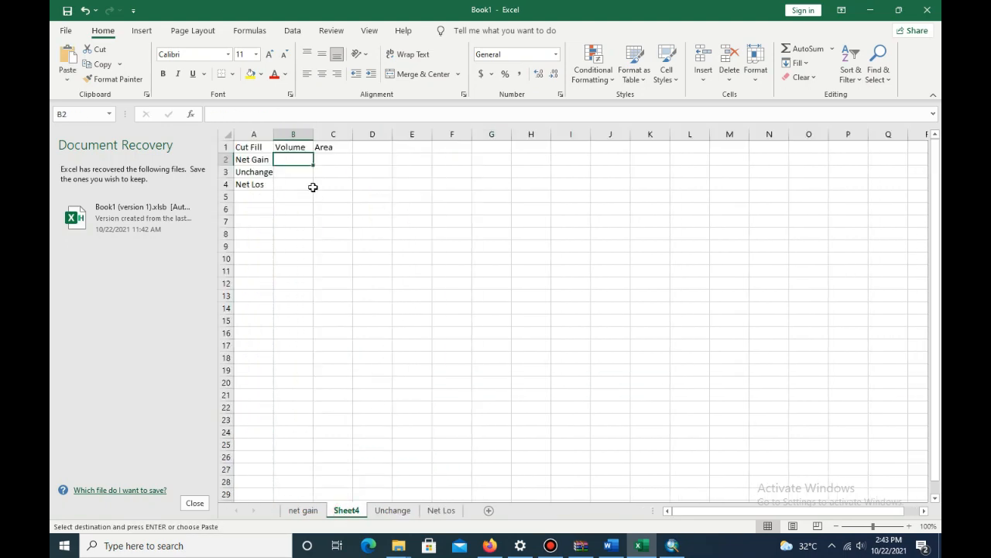
{"action": "key", "text": "Return"}
{"action": "left_click_drag", "start_coordinate": [313, 133], "coordinate": [339, 128]}
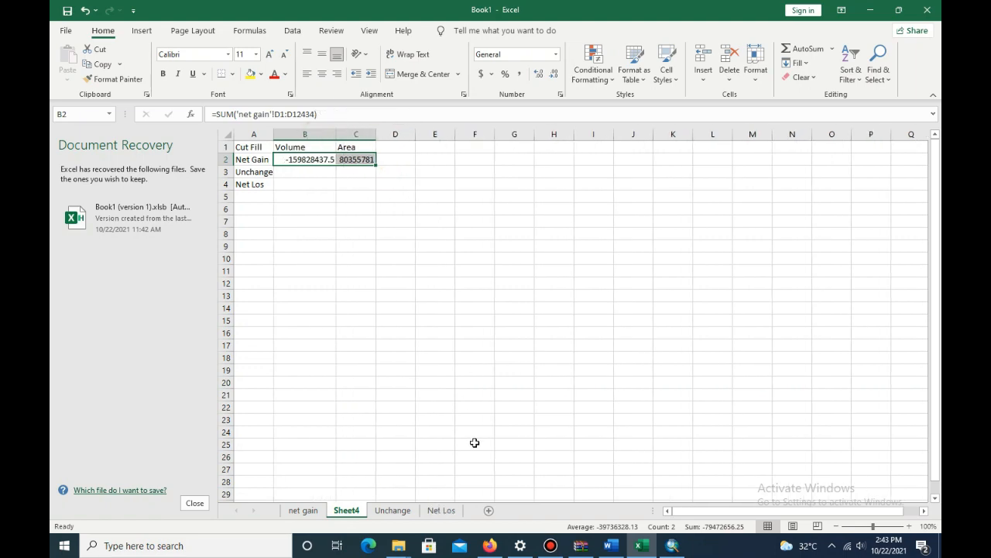
Total all columns of the Unchange records A1:E30109 with AutoSum.
{"action": "left_click", "coordinate": [393, 510]}
{"action": "left_click_drag", "start_coordinate": [935, 487], "coordinate": [935, 146]}
{"action": "left_click", "coordinate": [253, 148]}
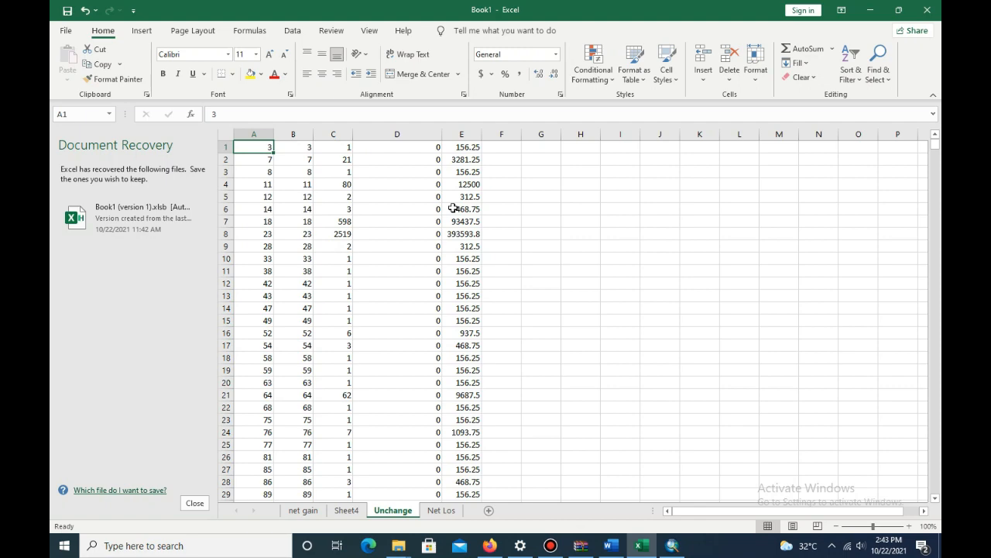
{"action": "key", "text": "ctrl+shift+End"}
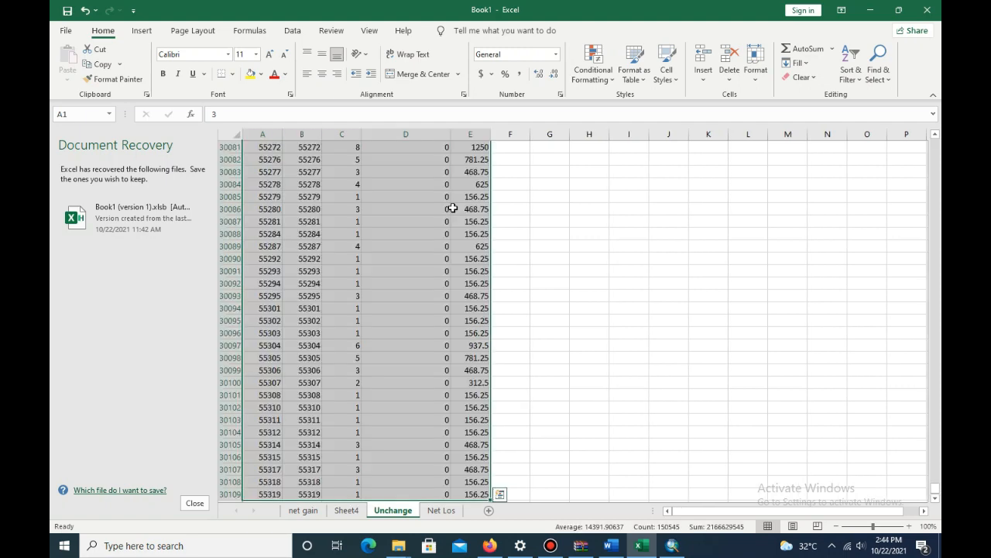
{"action": "left_click", "coordinate": [802, 48]}
{"action": "left_click_drag", "start_coordinate": [937, 147], "coordinate": [936, 496]}
{"action": "scroll", "coordinate": [547, 447], "scroll_direction": "down", "scroll_amount": 1}
Copy the Unchange volume and area totals in D30110:E30110 into B3:C3 of Sheet4.
{"action": "left_click_drag", "start_coordinate": [438, 444], "coordinate": [455, 444]}
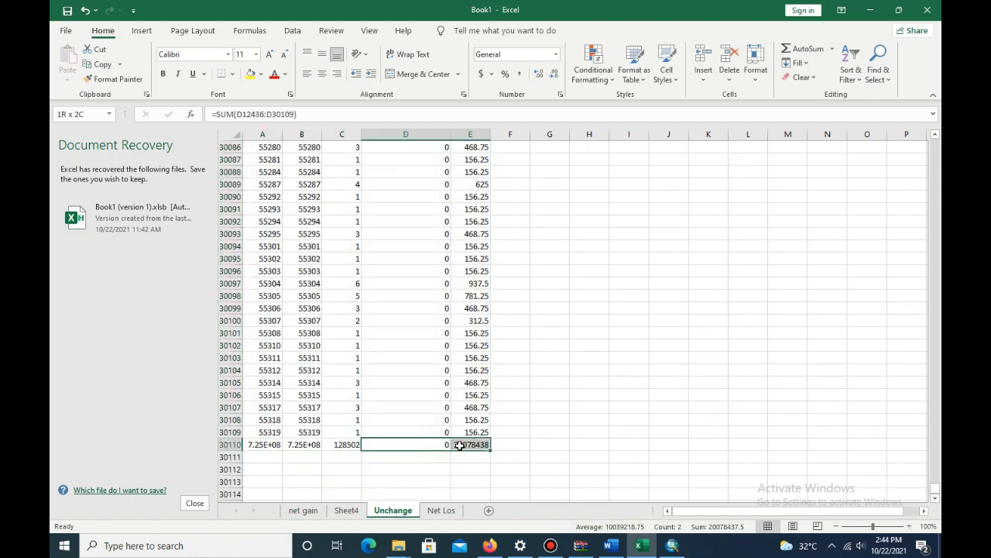
{"action": "left_click", "coordinate": [672, 545]}
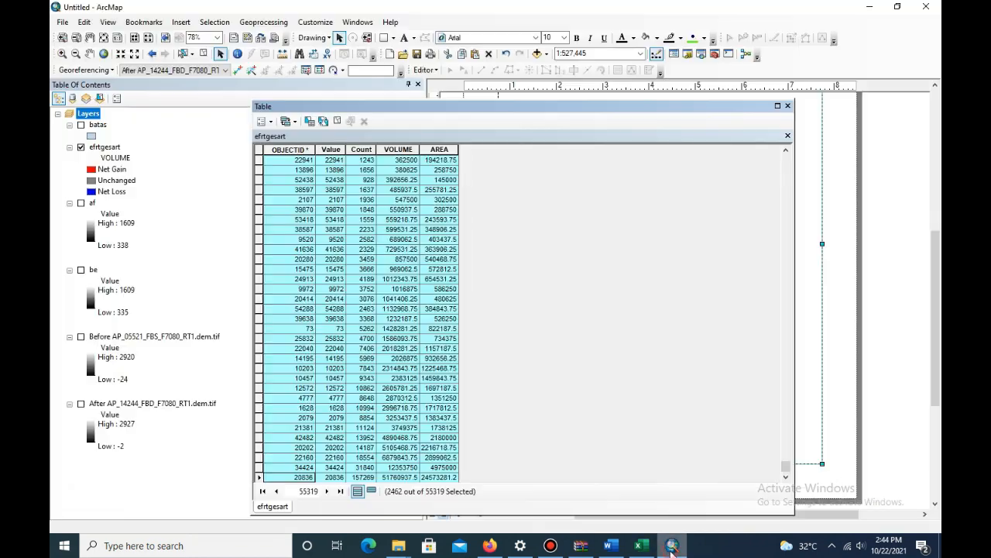
{"action": "left_click", "coordinate": [647, 550]}
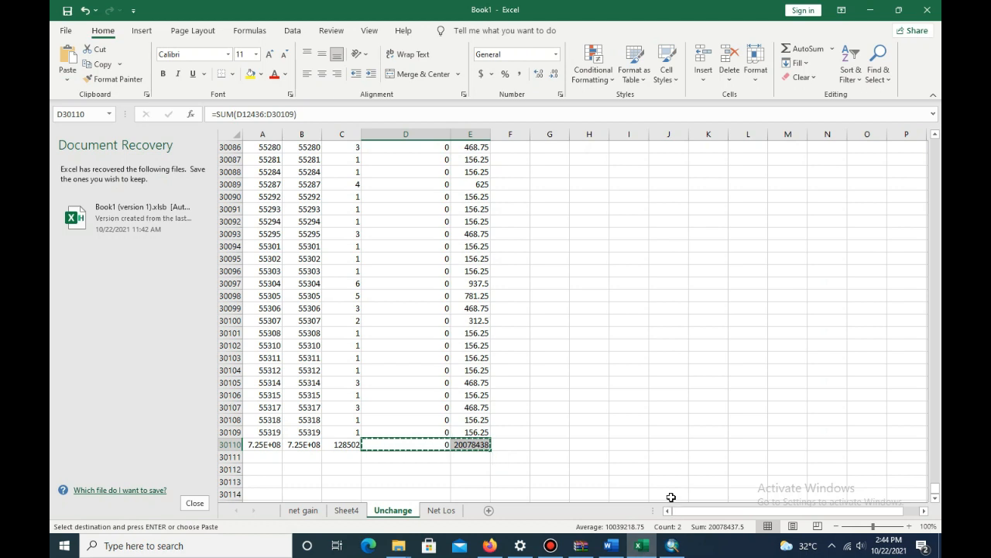
{"action": "left_click", "coordinate": [348, 510]}
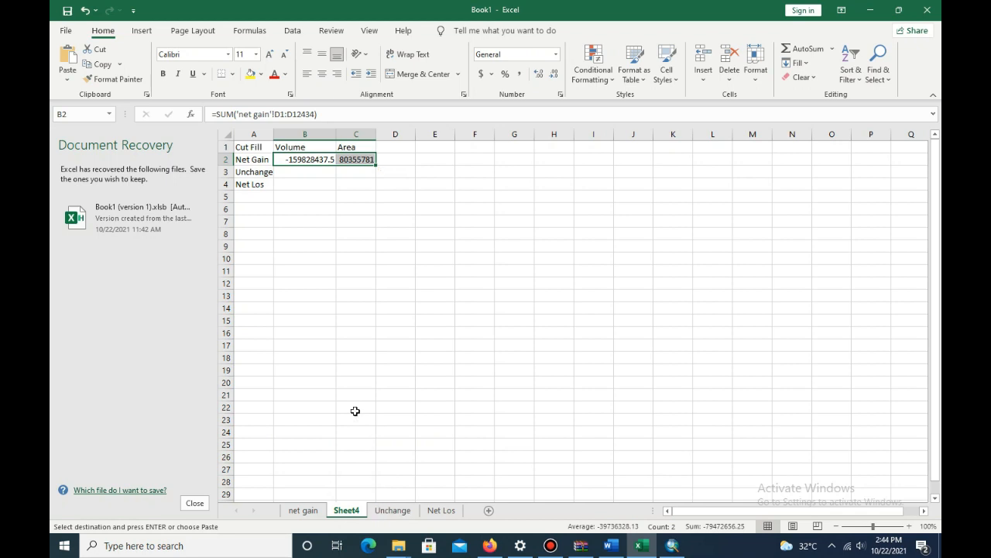
{"action": "left_click", "coordinate": [316, 184]}
{"action": "left_click", "coordinate": [311, 162]}
{"action": "left_click", "coordinate": [322, 170]}
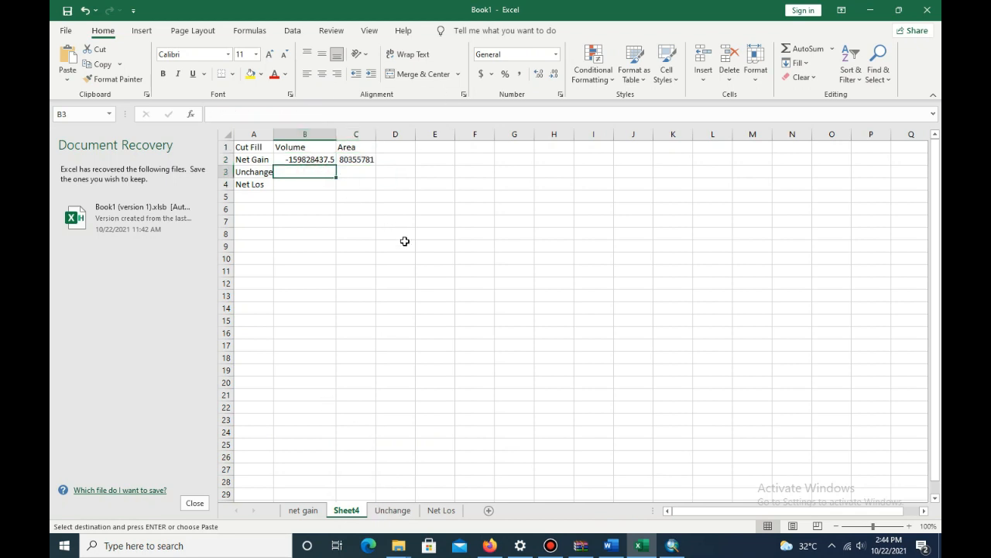
{"action": "key", "text": "Return"}
Clear the header cells A1:E1 on the Net Los sheet.
{"action": "left_click", "coordinate": [430, 512]}
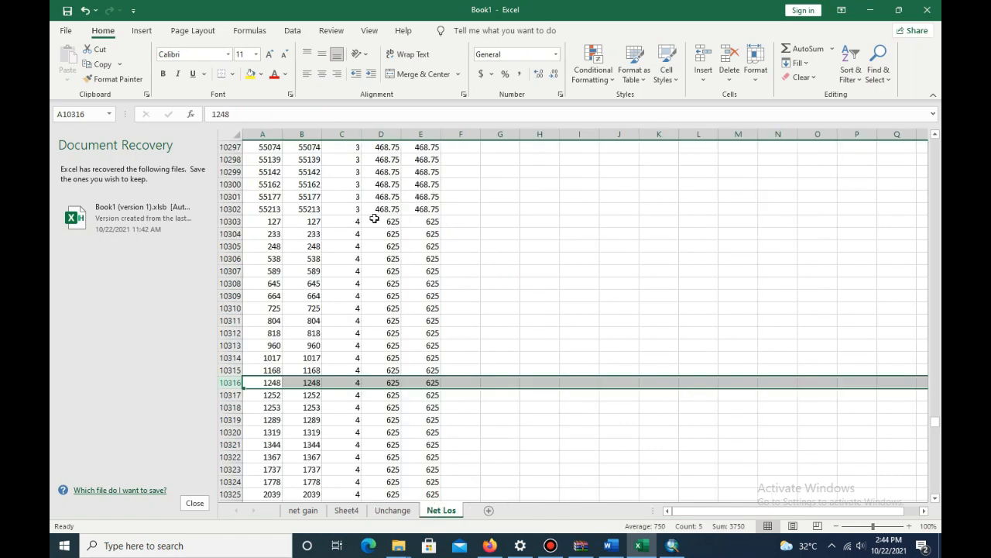
{"action": "left_click_drag", "start_coordinate": [936, 423], "coordinate": [938, 128]}
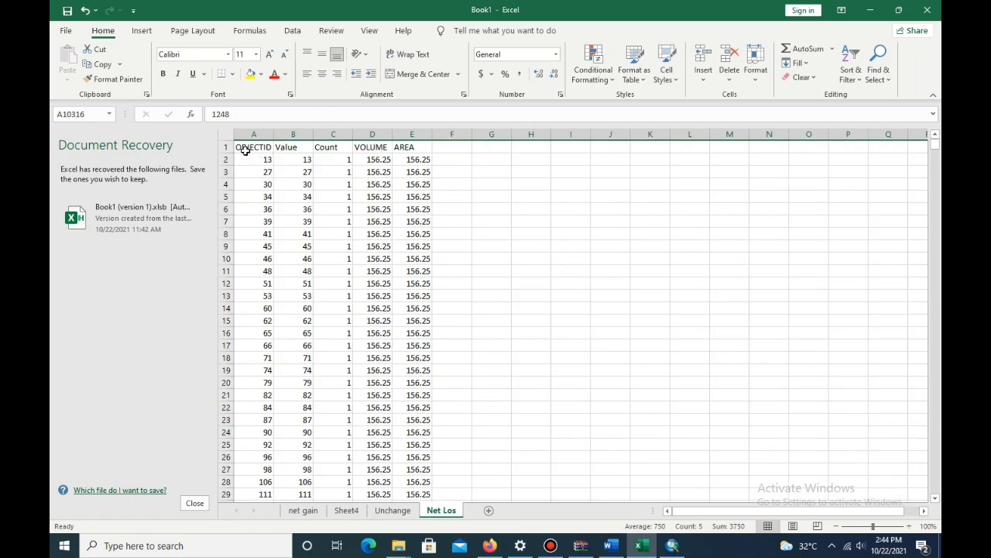
{"action": "left_click", "coordinate": [246, 149]}
{"action": "key", "text": "shift+Right"}
{"action": "key", "text": "shift+Right"}
{"action": "key", "text": "shift+Right"}
{"action": "key", "text": "shift+Right"}
{"action": "key", "text": "Delete"}
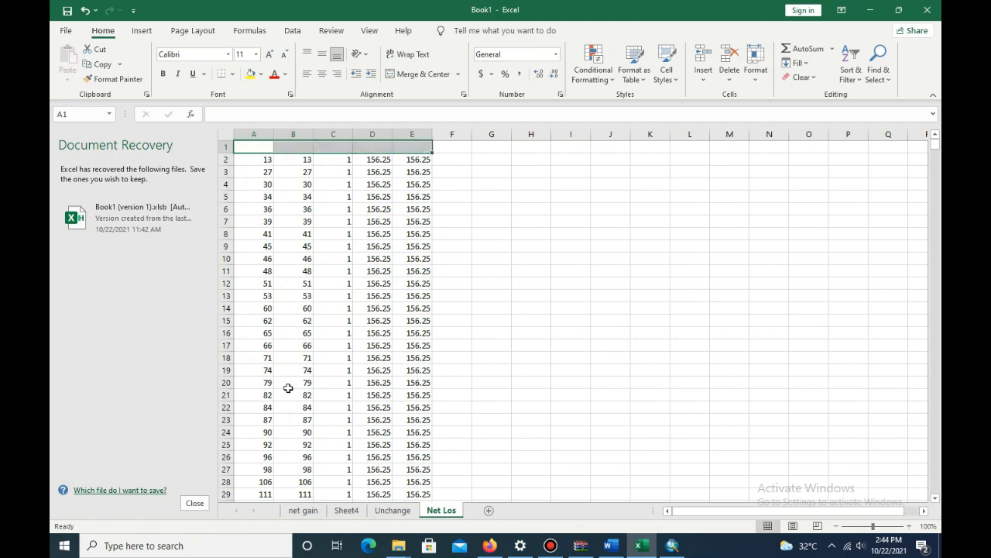
Total all columns of the Net Los records A2:E12777 with AutoSum.
{"action": "left_click", "coordinate": [260, 161]}
{"action": "key", "text": "ctrl+shift+End"}
{"action": "mouse_move", "coordinate": [936, 492]}
{"action": "left_mouse_down"}
{"action": "mouse_move", "coordinate": [917, 176]}
{"action": "mouse_move", "coordinate": [934, 147]}
{"action": "mouse_move", "coordinate": [935, 496]}
{"action": "left_mouse_up"}
{"action": "left_click", "coordinate": [802, 48]}
{"action": "scroll", "coordinate": [440, 372], "scroll_direction": "down", "scroll_amount": 6}
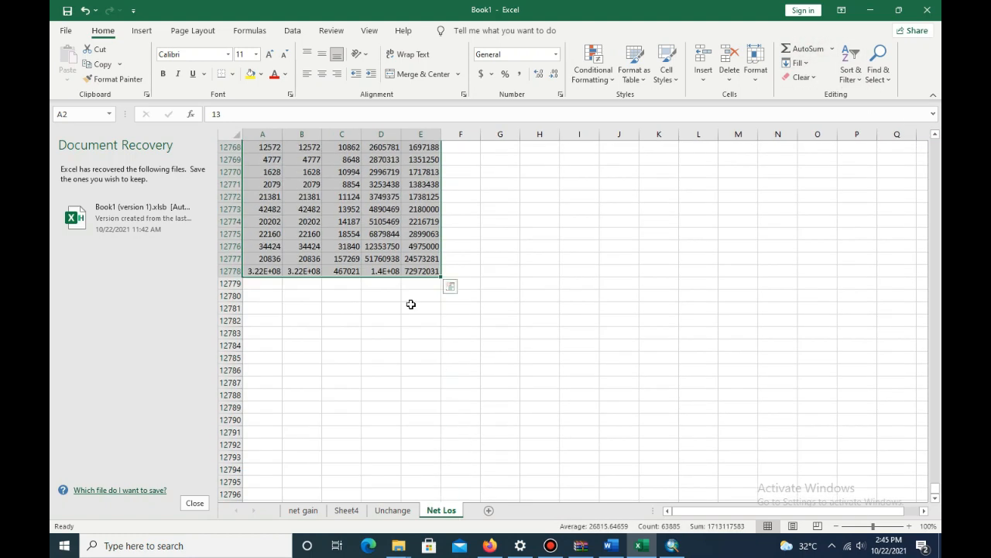
Copy the Net Los volume and area totals in D12778:E12778 into B4:C4 of Sheet4.
{"action": "left_click", "coordinate": [380, 270]}
{"action": "key", "text": "shift+Right"}
{"action": "key", "text": "ctrl+c"}
{"action": "left_click", "coordinate": [346, 509]}
{"action": "left_click", "coordinate": [301, 182]}
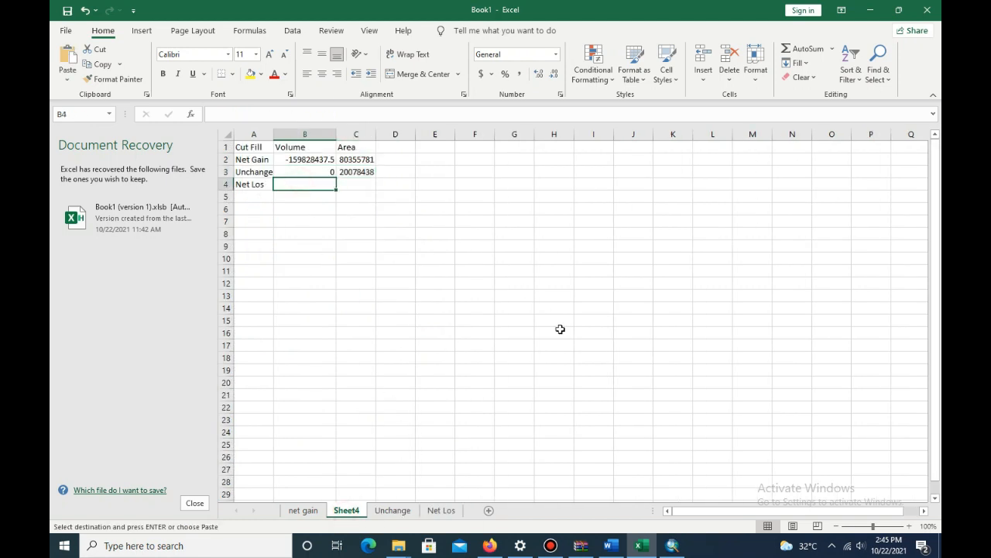
{"action": "key", "text": "ctrl+v"}
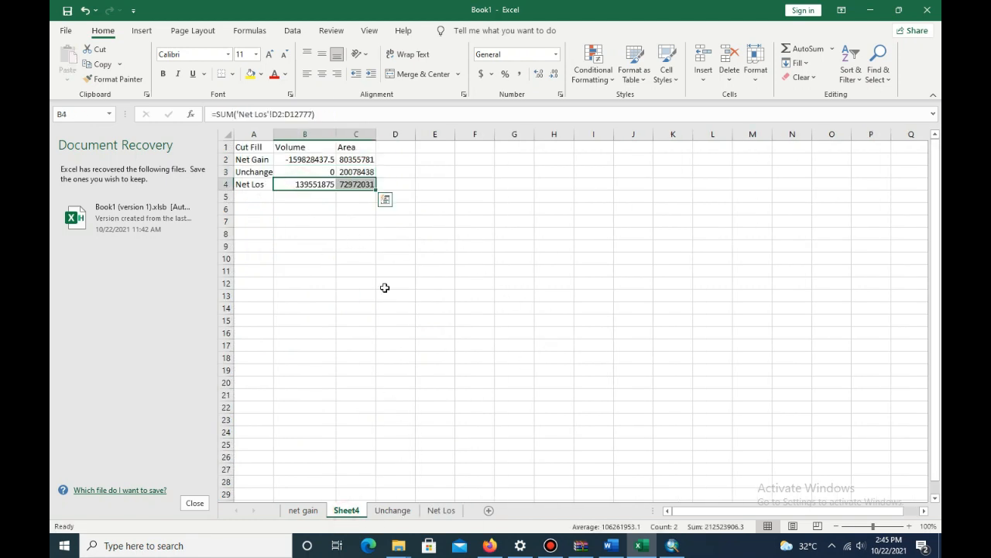
Sum the Area values C2:C4 into C5 with AutoSum and widen column C to show full values.
{"action": "left_click", "coordinate": [387, 344]}
{"action": "left_click_drag", "start_coordinate": [358, 160], "coordinate": [380, 207]}
{"action": "left_click", "coordinate": [806, 52]}
{"action": "left_click_drag", "start_coordinate": [376, 134], "coordinate": [400, 135]}
Center the summary headings A1:C1 and fill them with yellow.
{"action": "left_click_drag", "start_coordinate": [255, 147], "coordinate": [352, 147]}
{"action": "left_click", "coordinate": [322, 75]}
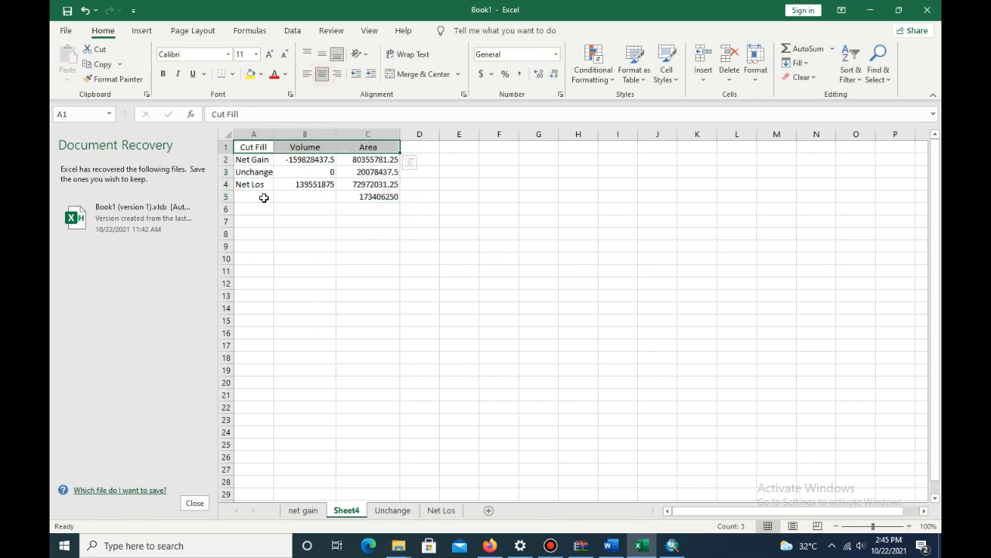
{"action": "left_click", "coordinate": [250, 73]}
Fill the summary data cells A2:C5 with light green.
{"action": "left_click_drag", "start_coordinate": [251, 160], "coordinate": [401, 206]}
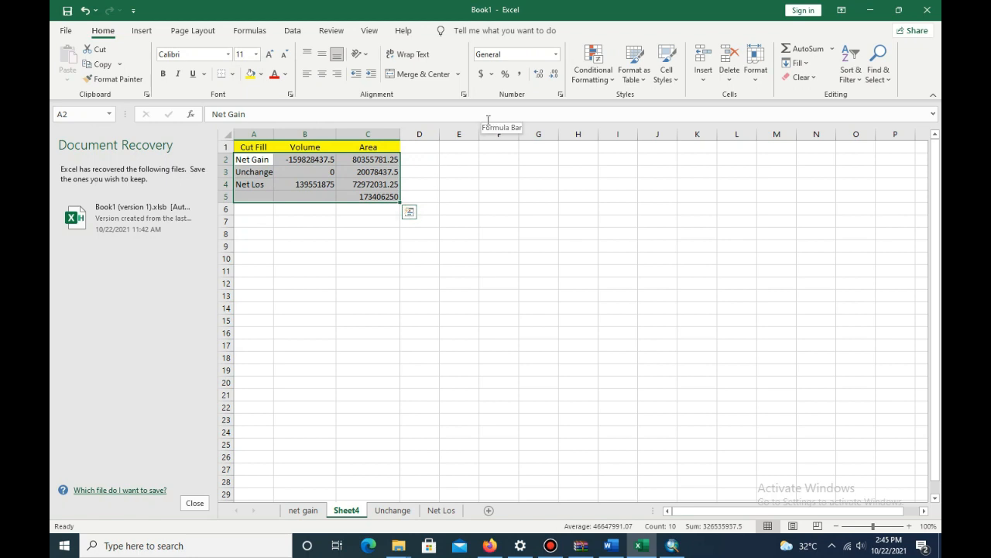
{"action": "left_click", "coordinate": [261, 73]}
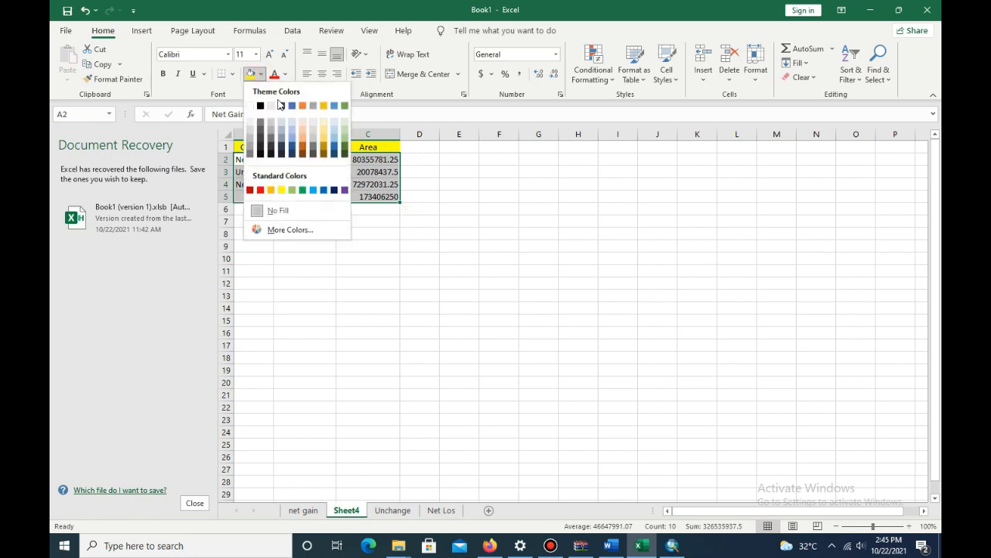
{"action": "left_click", "coordinate": [296, 188]}
{"action": "left_click", "coordinate": [326, 207]}
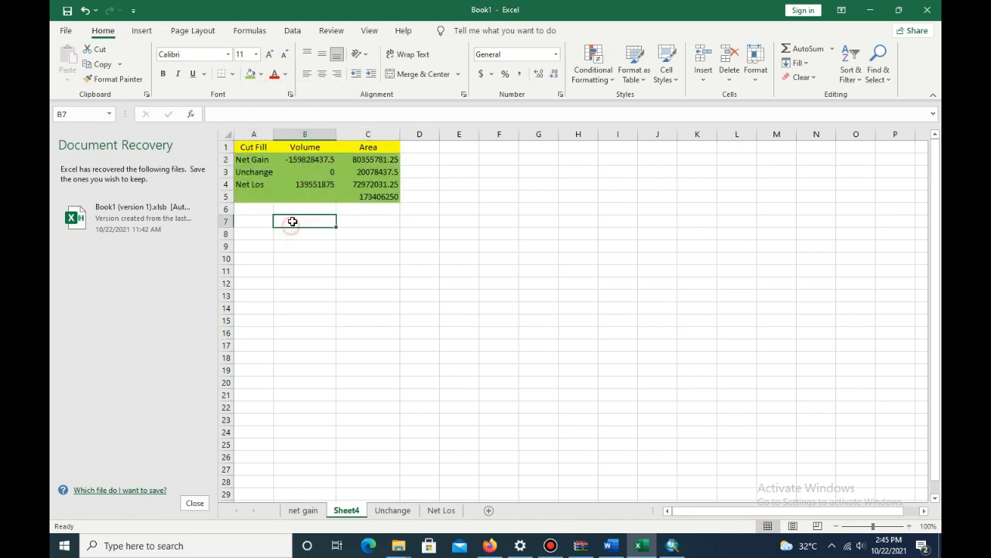
Apply all borders to the summary table A1:C5.
{"action": "left_click_drag", "start_coordinate": [252, 147], "coordinate": [379, 195]}
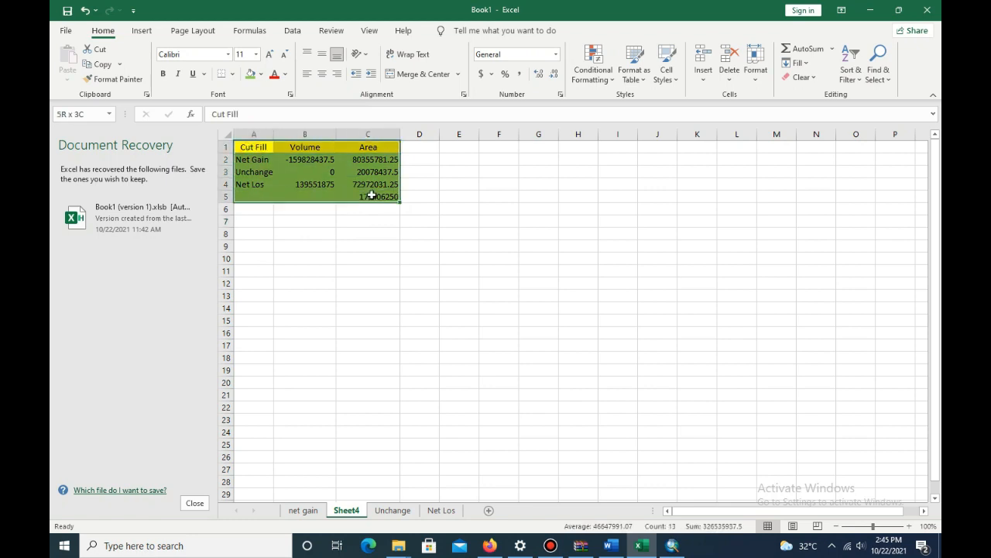
{"action": "left_click", "coordinate": [230, 73]}
{"action": "left_click", "coordinate": [262, 193]}
{"action": "left_click", "coordinate": [350, 219]}
Merge and center cells A5:B5 and label the merged cell Total Luas.
{"action": "left_click_drag", "start_coordinate": [262, 197], "coordinate": [294, 195]}
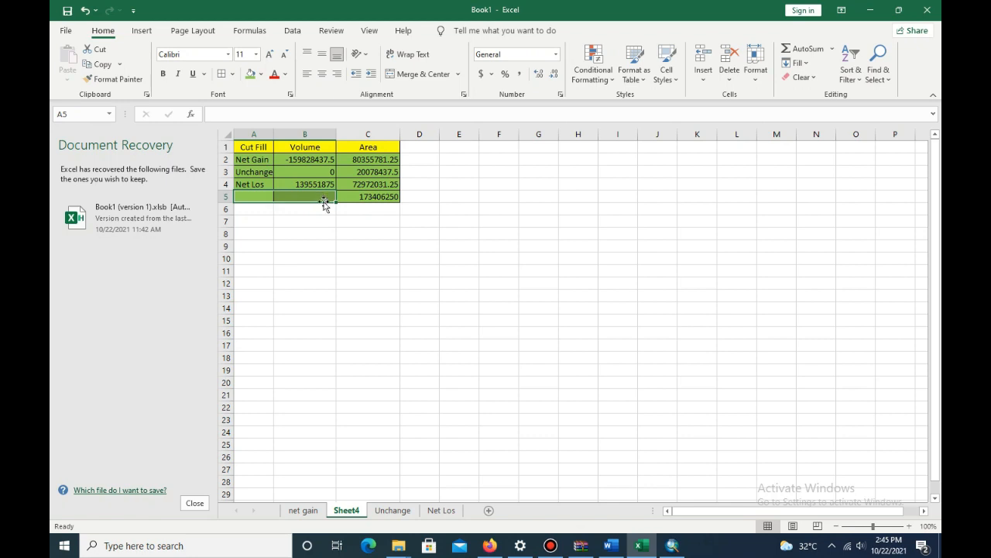
{"action": "left_click", "coordinate": [422, 77]}
{"action": "left_click", "coordinate": [308, 220]}
{"action": "left_click", "coordinate": [306, 197]}
{"action": "type", "text": "tota"}
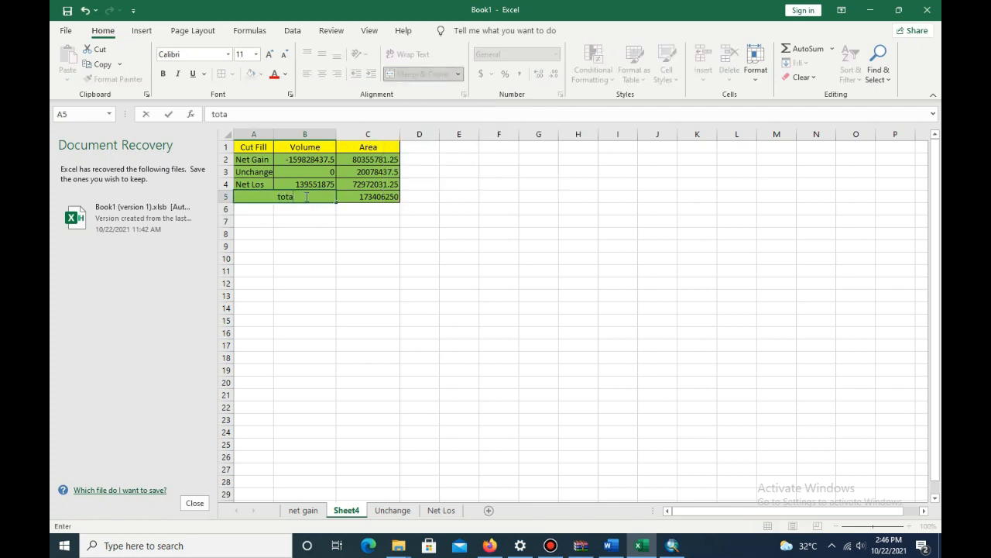
{"action": "type", "text": "l"}
{"action": "key", "text": "BackSpace"}
{"action": "key", "text": "BackSpace"}
{"action": "type", "text": "tal Luas"}
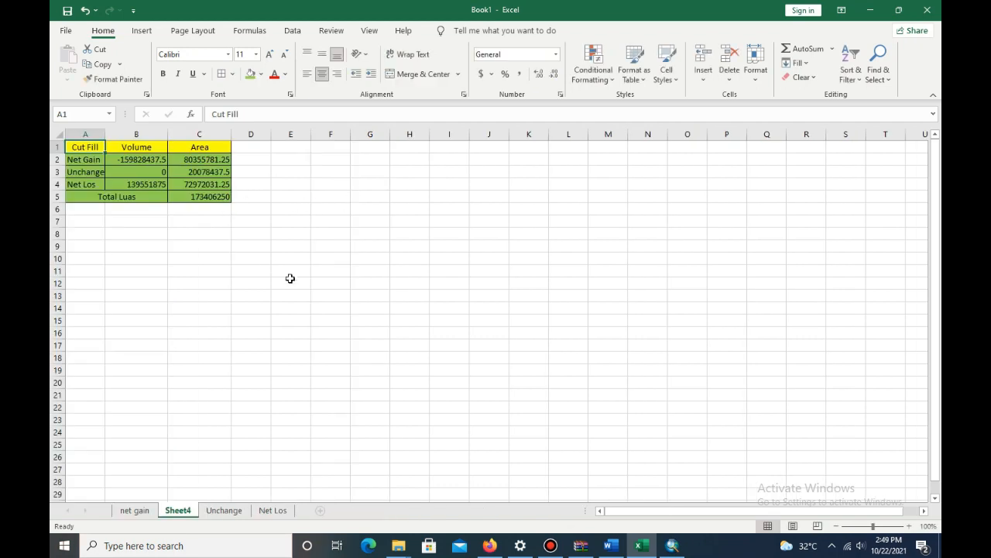
Copy the summary table A1:C5 and paste it as an image into a new Paint canvas.
{"action": "key", "text": "shift+Right"}
{"action": "key", "text": "shift+Right"}
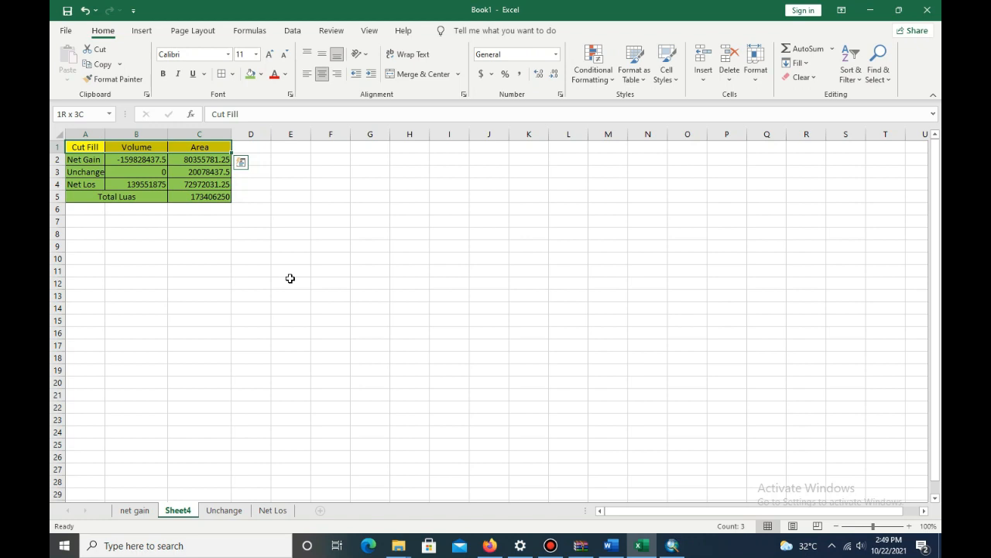
{"action": "key", "text": "shift+Down"}
{"action": "key", "text": "shift+Down"}
{"action": "key", "text": "shift+Down"}
{"action": "key", "text": "shift+Down"}
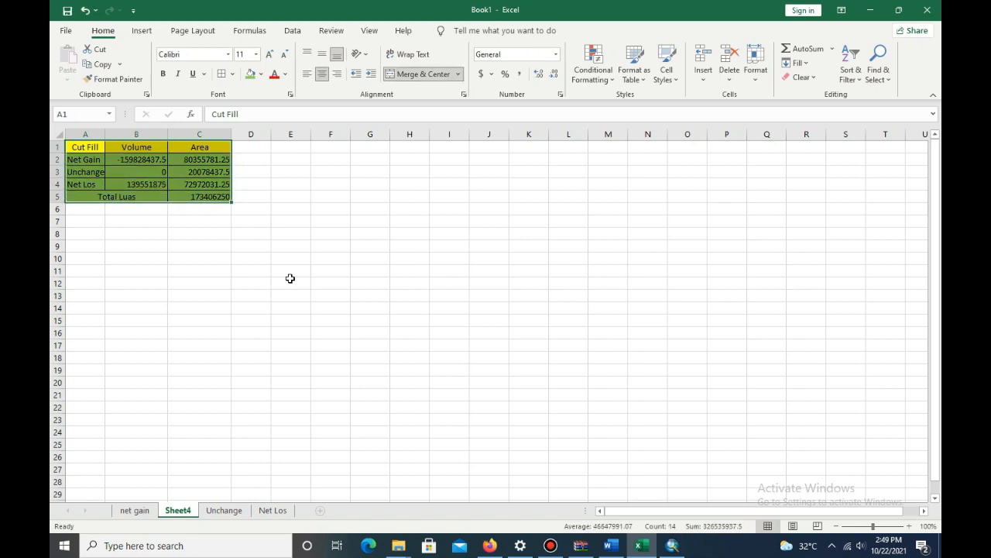
{"action": "left_click", "coordinate": [209, 546]}
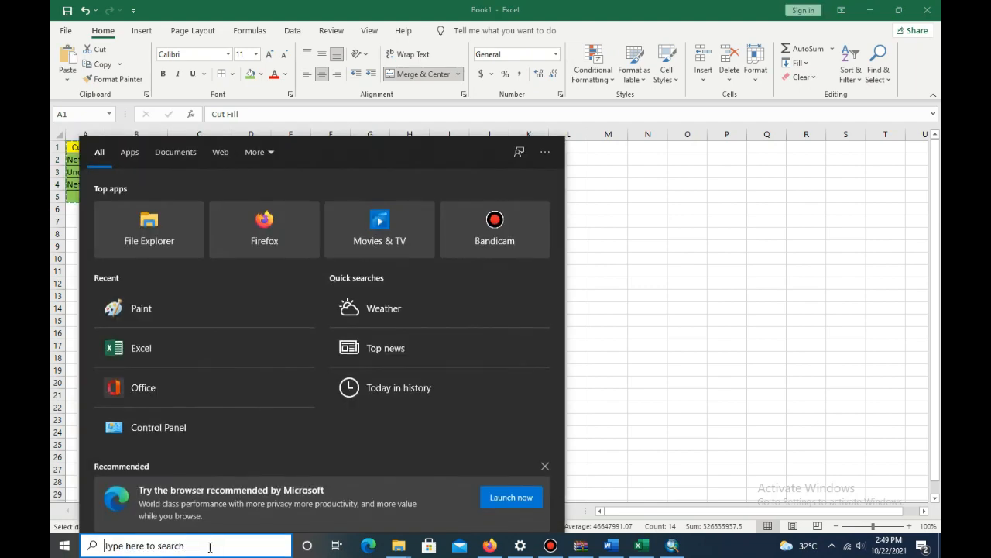
{"action": "left_click", "coordinate": [155, 310]}
{"action": "key", "text": "ctrl+v"}
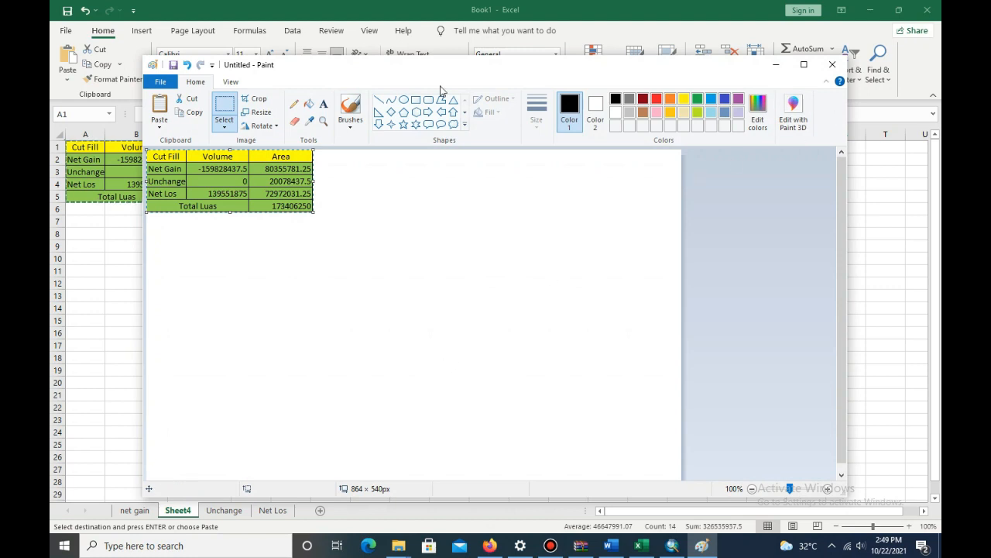
Save the pasted table as the PNG file tabel cut fill in D:'s Tugas 2 MK SIG folder and close Paint.
{"action": "left_click", "coordinate": [160, 81]}
{"action": "left_click", "coordinate": [199, 161]}
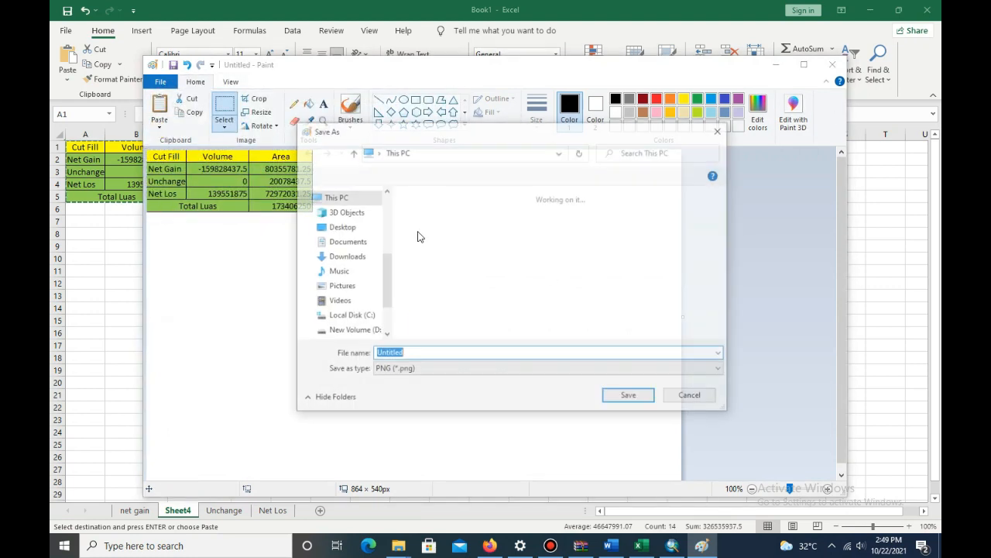
{"action": "left_click_drag", "start_coordinate": [388, 308], "coordinate": [396, 338]}
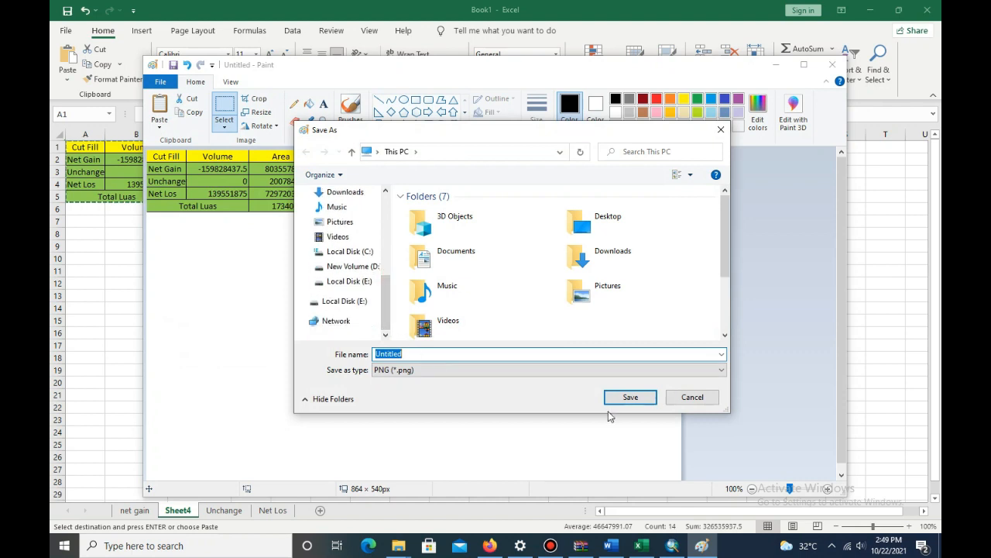
{"action": "type", "text": "tabel cut fill"}
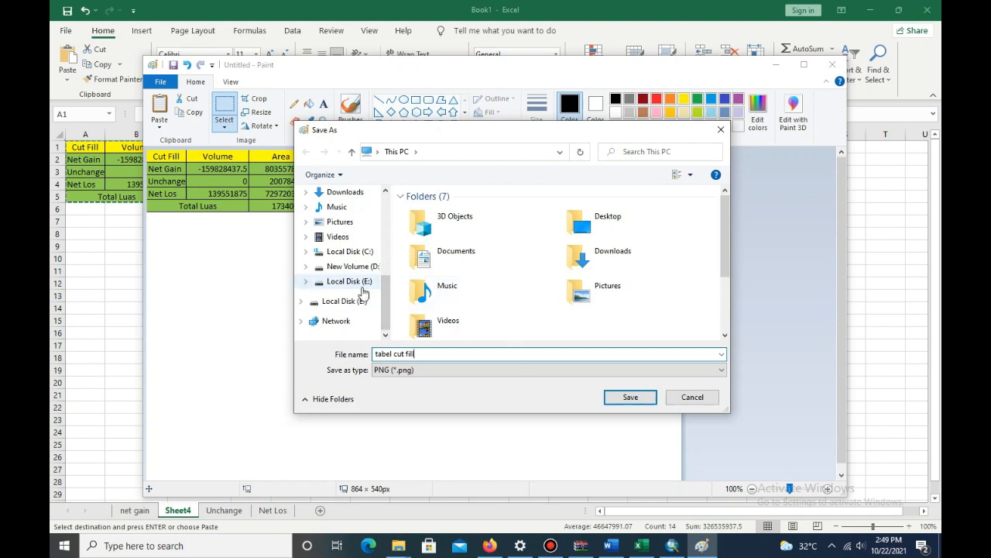
{"action": "left_click", "coordinate": [375, 266]}
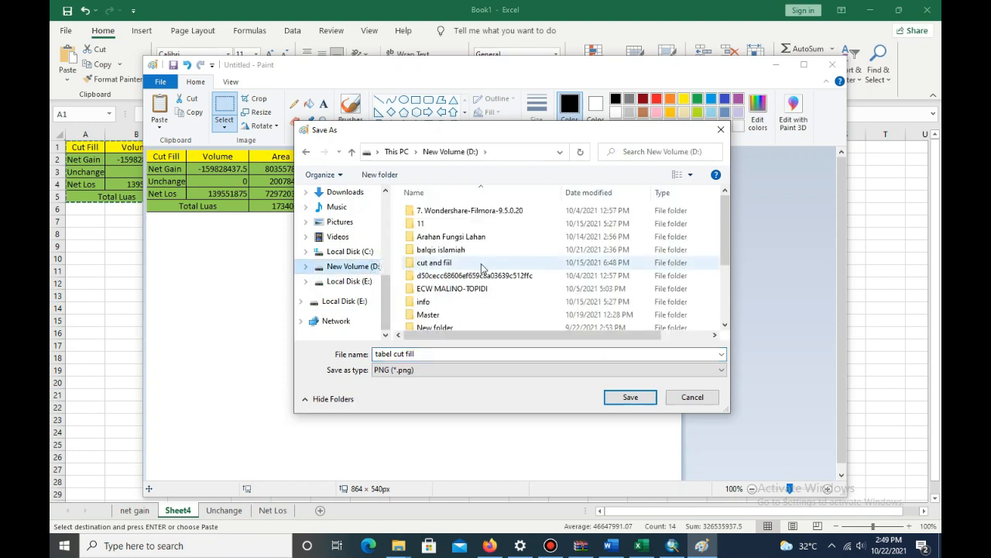
{"action": "scroll", "coordinate": [482, 267], "scroll_direction": "down", "scroll_amount": 3}
{"action": "double_click", "coordinate": [463, 306]}
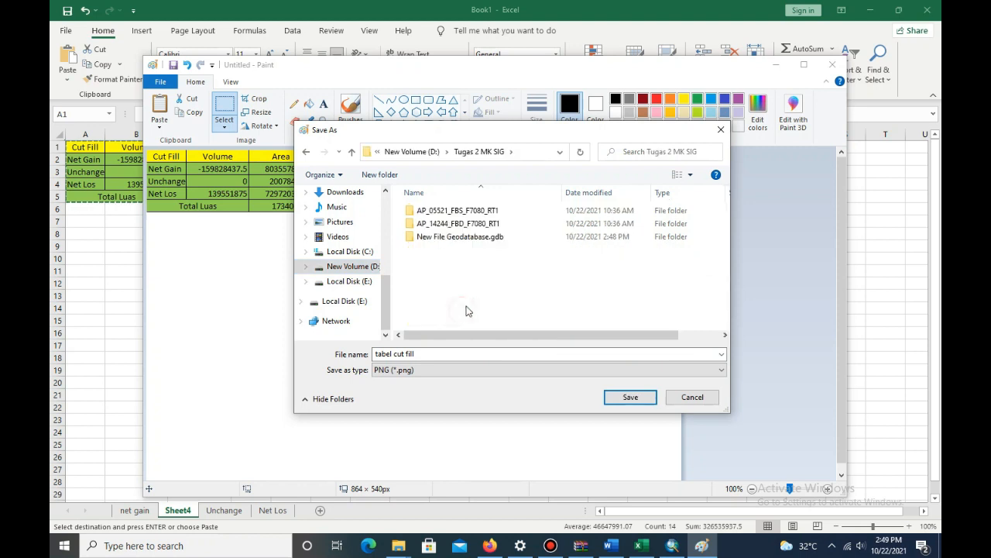
{"action": "left_click", "coordinate": [378, 354]}
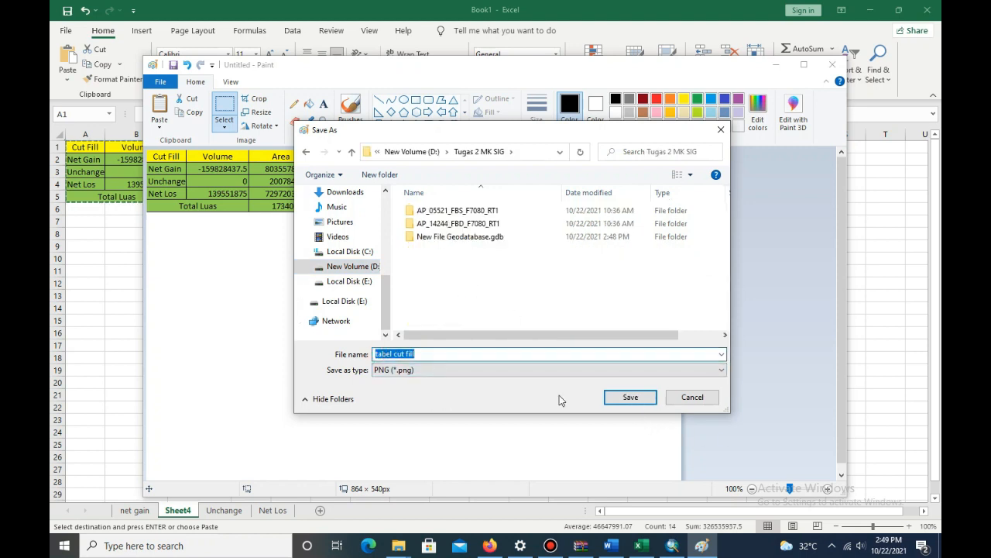
{"action": "left_click", "coordinate": [630, 396]}
{"action": "key", "text": "alt+F4"}
Open the tabel cut fill image from the Tugas 2 MK SIG folder in Photos and crop it closely around the table.
{"action": "mouse_move", "coordinate": [395, 542]}
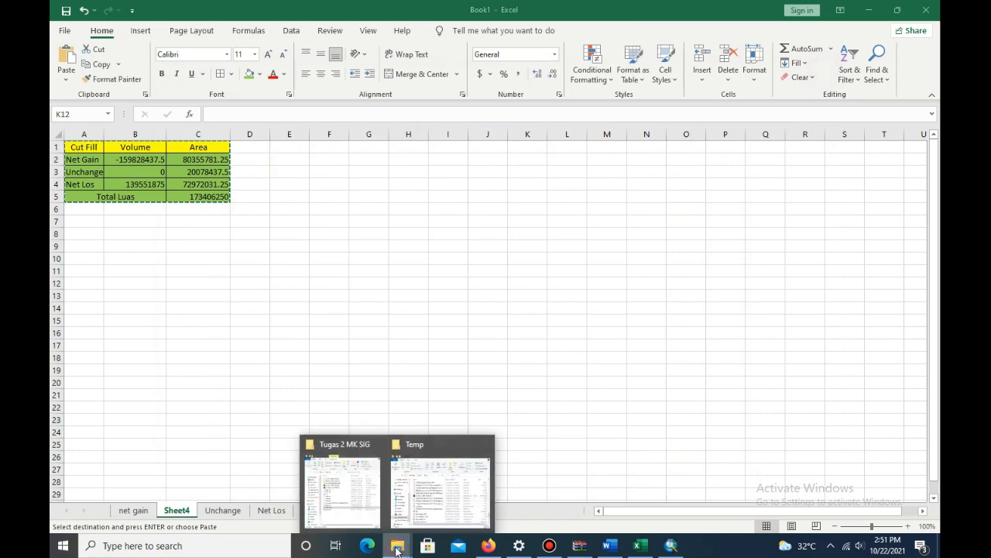
{"action": "left_click", "coordinate": [364, 503]}
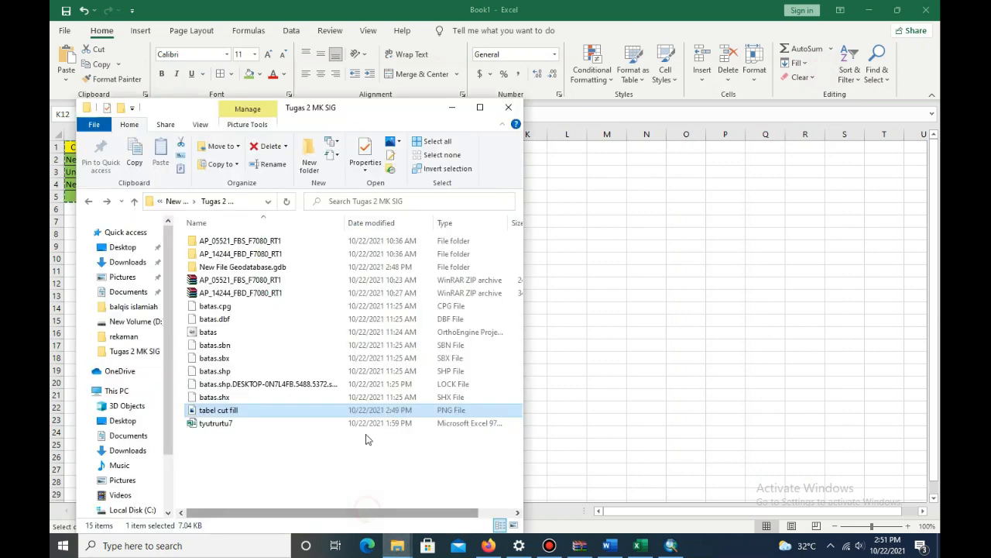
{"action": "double_click", "coordinate": [272, 411]}
{"action": "left_click", "coordinate": [570, 34]}
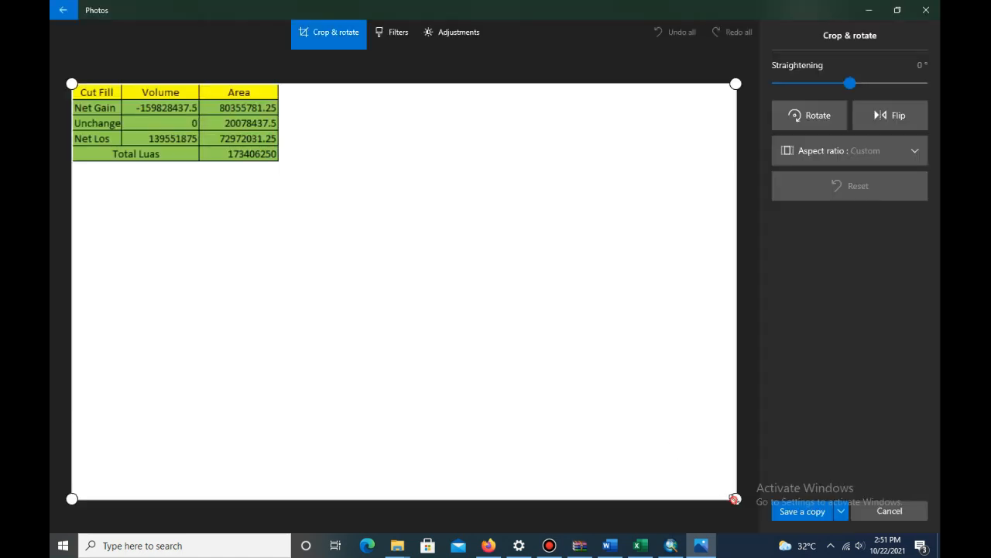
{"action": "left_click_drag", "start_coordinate": [734, 499], "coordinate": [282, 170]}
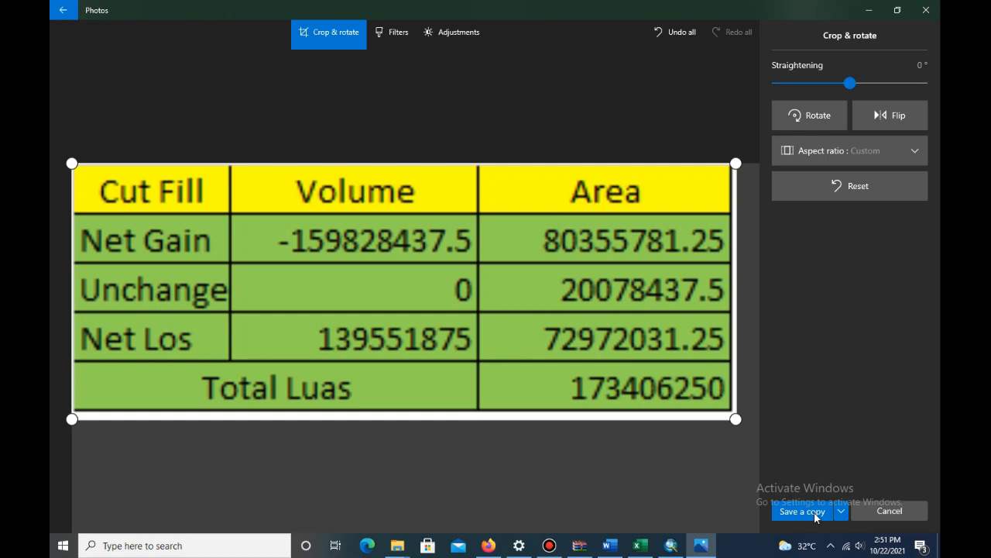
Try to save the cropped copy over the existing tabel cut fill PNG in the Tugas 2 MK SIG folder.
{"action": "left_click", "coordinate": [816, 516]}
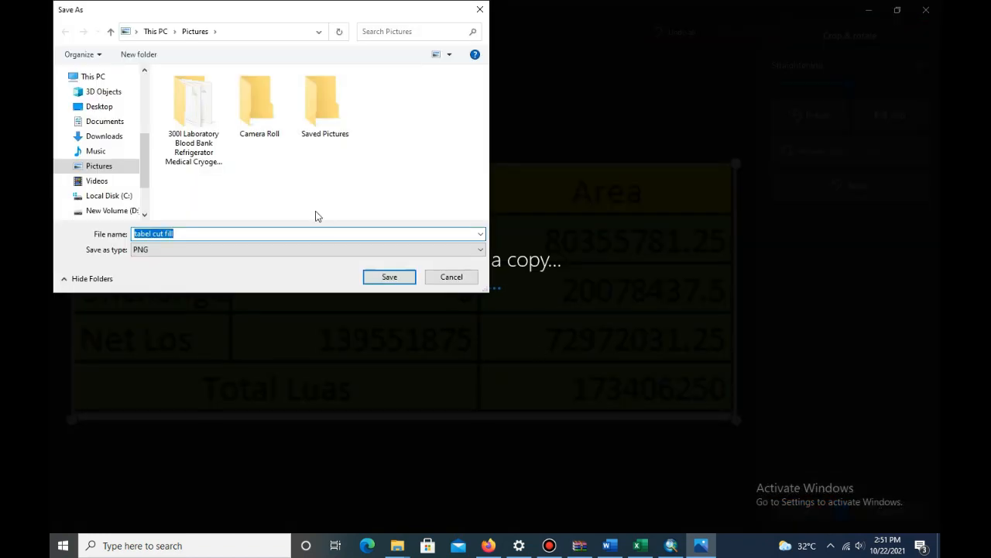
{"action": "left_click", "coordinate": [318, 31]}
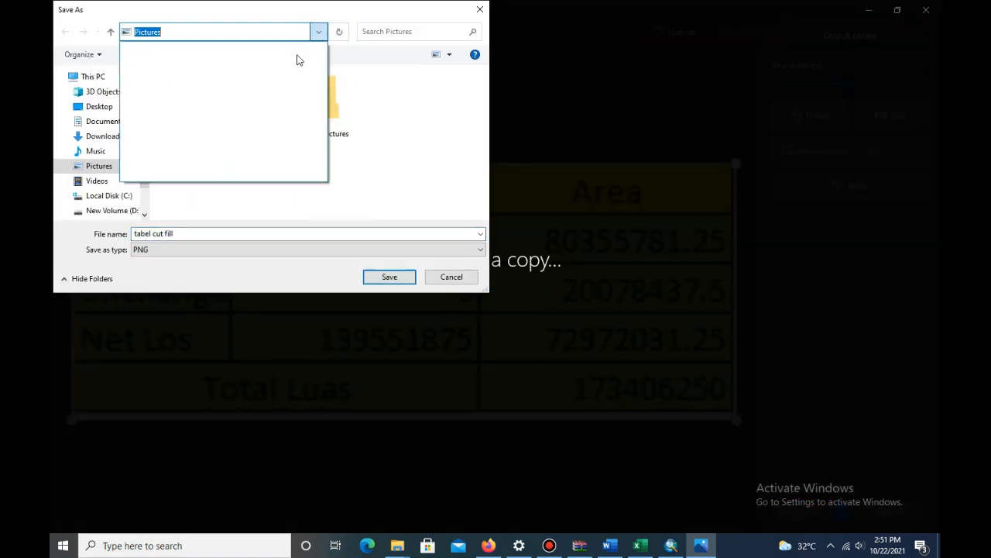
{"action": "left_click", "coordinate": [129, 208]}
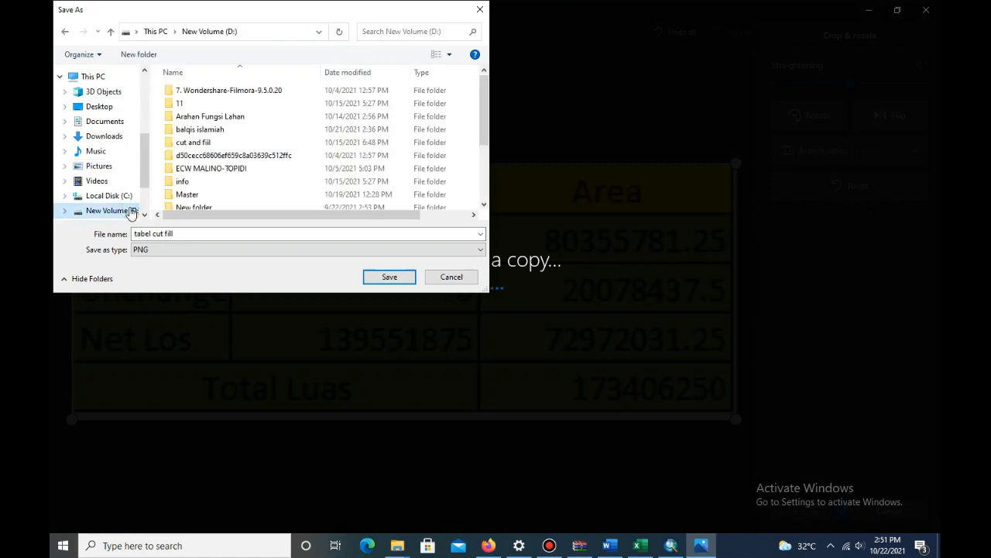
{"action": "scroll", "coordinate": [188, 196], "scroll_direction": "down", "scroll_amount": 3}
{"action": "left_click", "coordinate": [229, 191]}
{"action": "double_click", "coordinate": [229, 189]}
{"action": "left_click", "coordinate": [217, 130]}
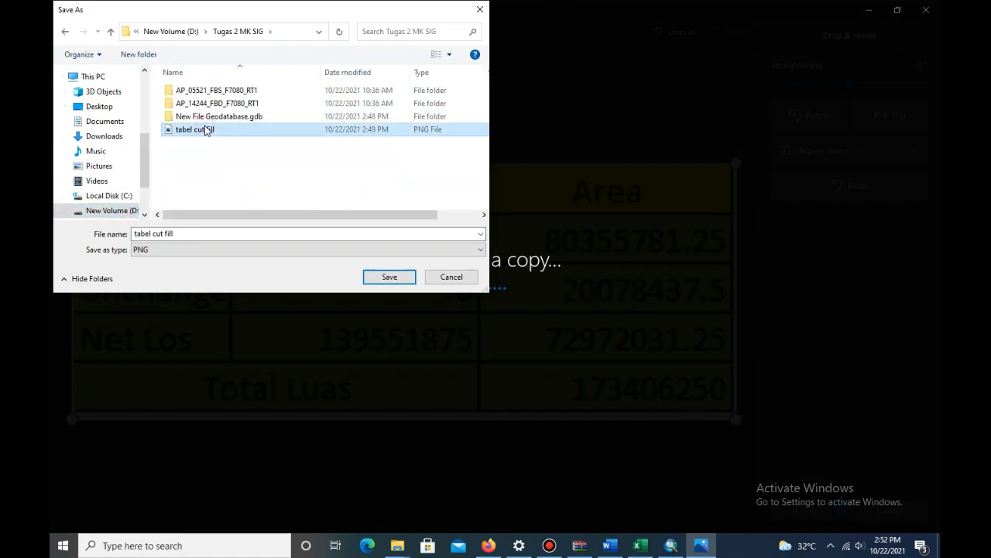
{"action": "left_click", "coordinate": [395, 276]}
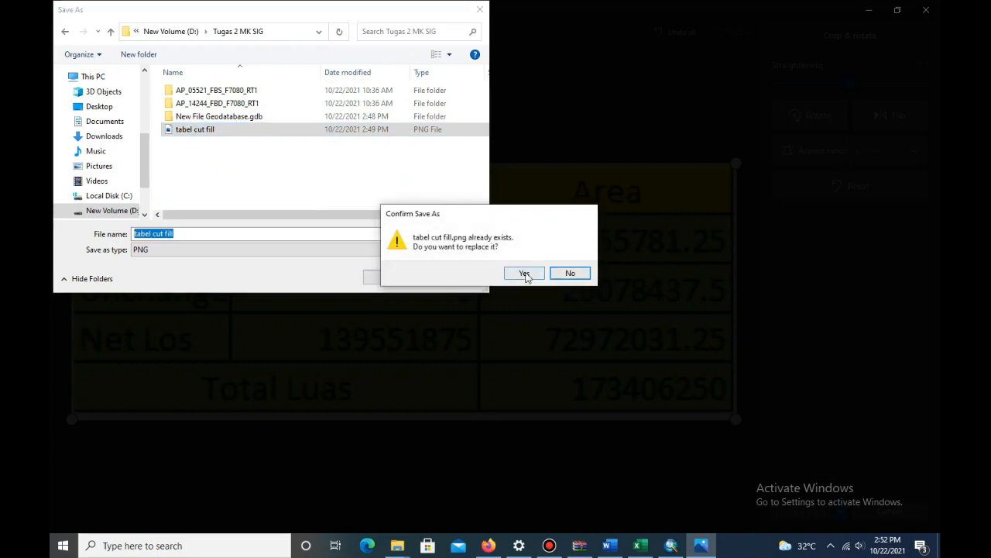
{"action": "left_click", "coordinate": [522, 274]}
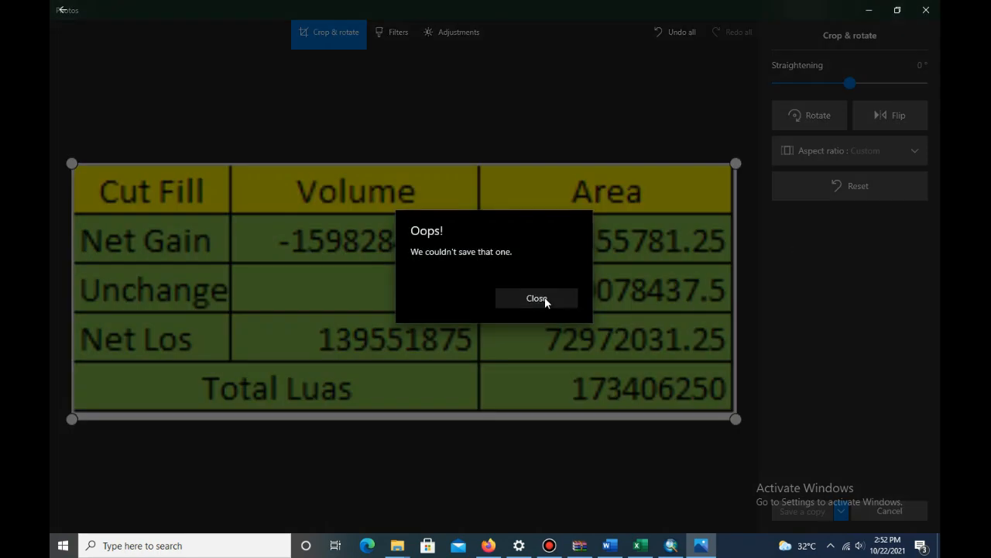
{"action": "left_click", "coordinate": [544, 297]}
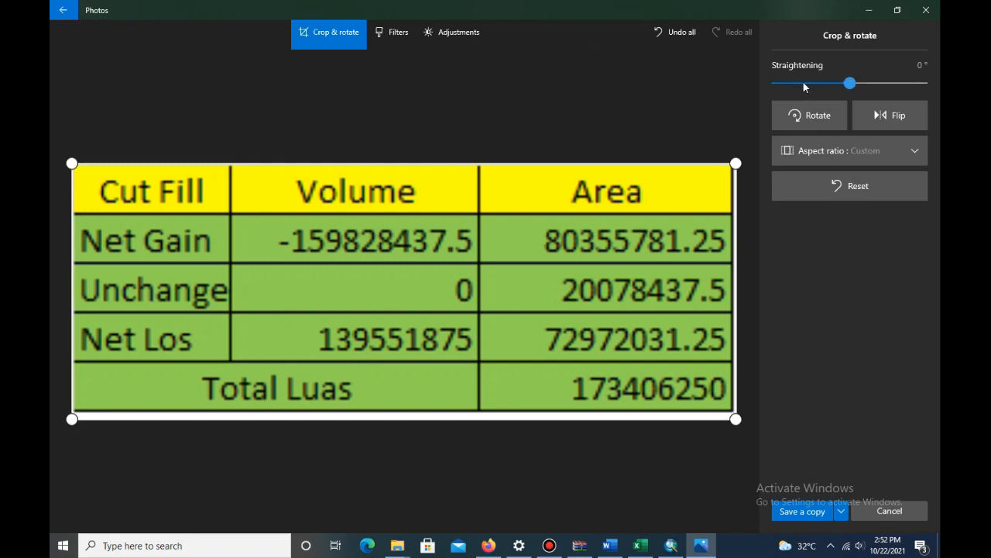
Save the cropped image as a PNG copy named tabel cut fill 2 in the Tugas 2 MK SIG folder on D:.
{"action": "left_click", "coordinate": [806, 511]}
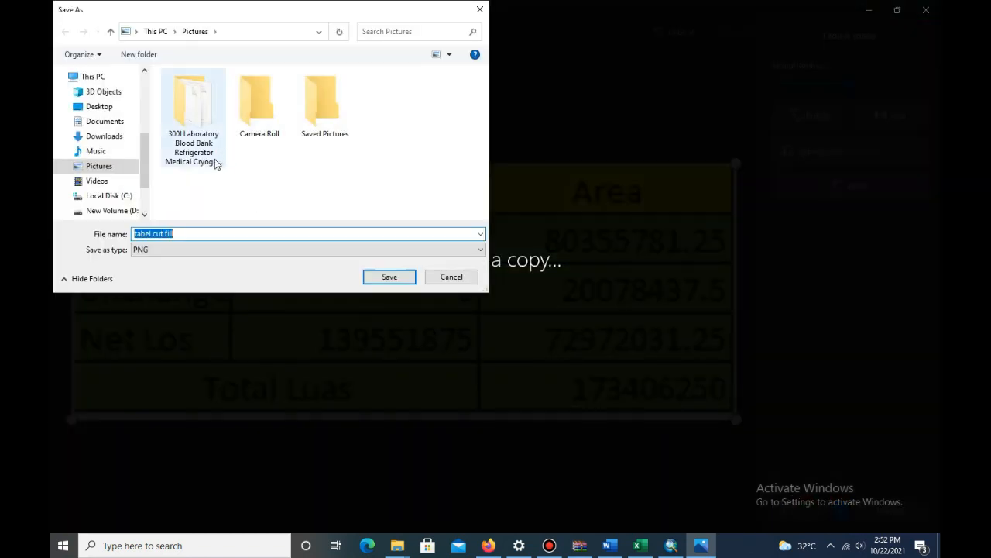
{"action": "left_click", "coordinate": [129, 211]}
{"action": "scroll", "coordinate": [225, 178], "scroll_direction": "down", "scroll_amount": 3}
{"action": "double_click", "coordinate": [221, 189]}
{"action": "left_click", "coordinate": [252, 235]}
{"action": "left_click", "coordinate": [254, 233]}
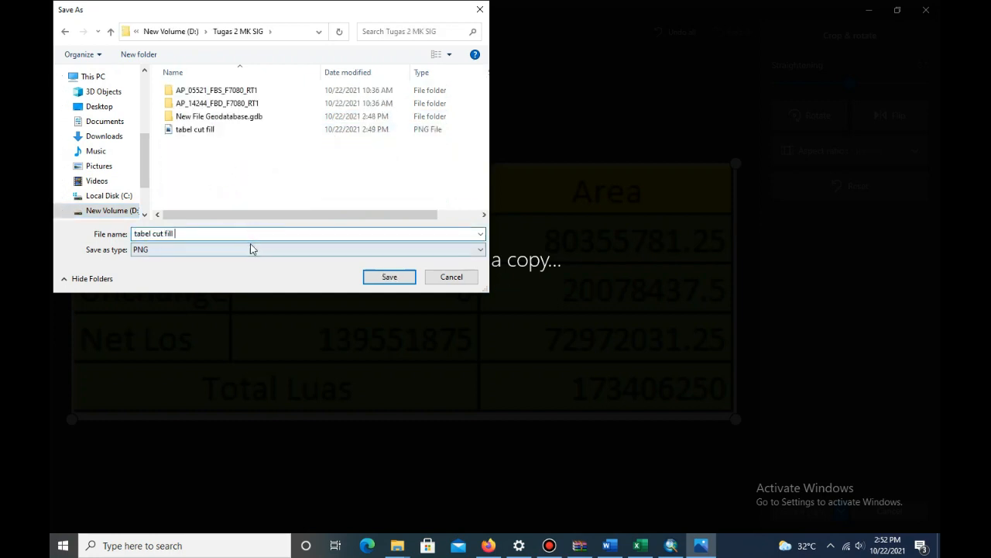
{"action": "left_click", "coordinate": [389, 280]}
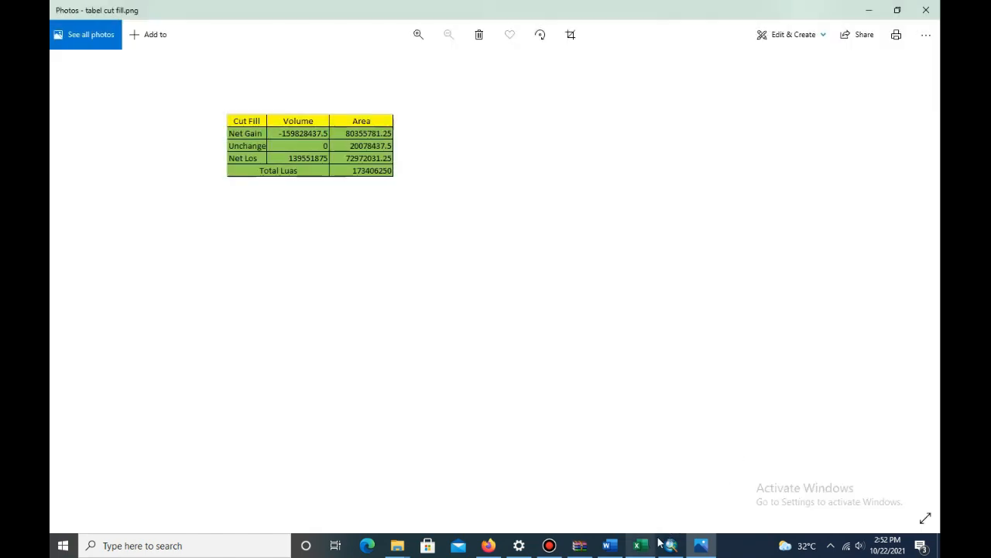
Switch to ArcMap, insert the picture tabel cut fill 2 into the layout, and place it in the map frame's lower-right corner.
{"action": "left_click", "coordinate": [671, 545]}
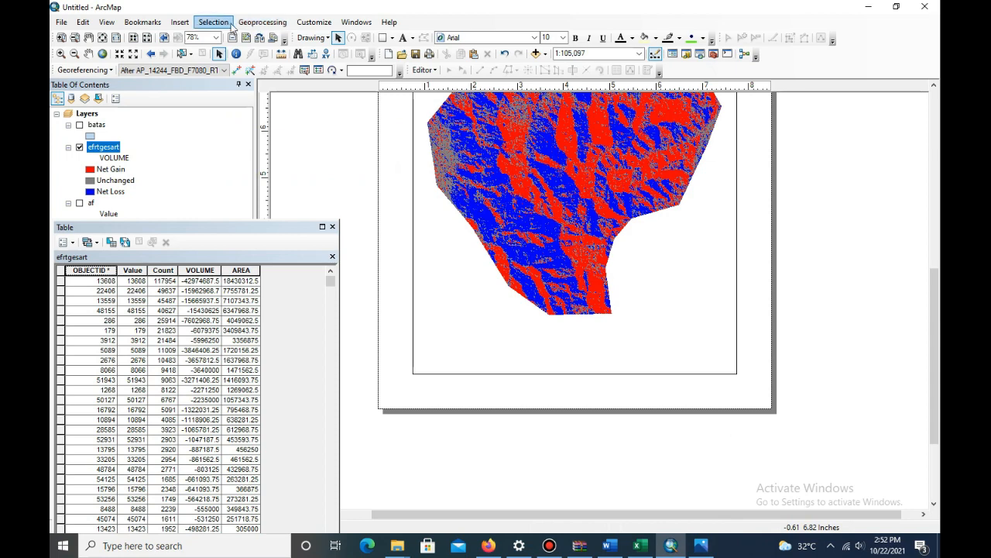
{"action": "left_click", "coordinate": [179, 23]}
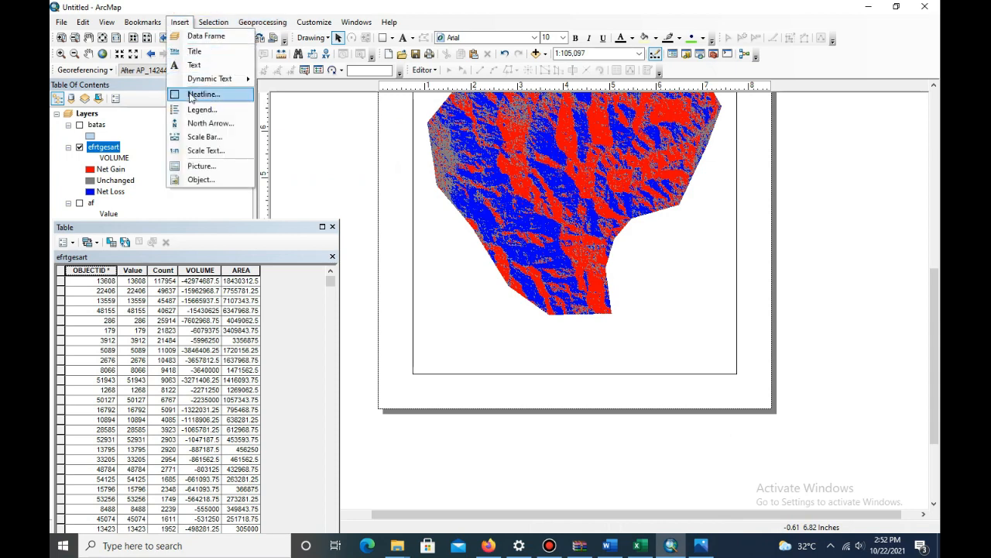
{"action": "left_click", "coordinate": [203, 166]}
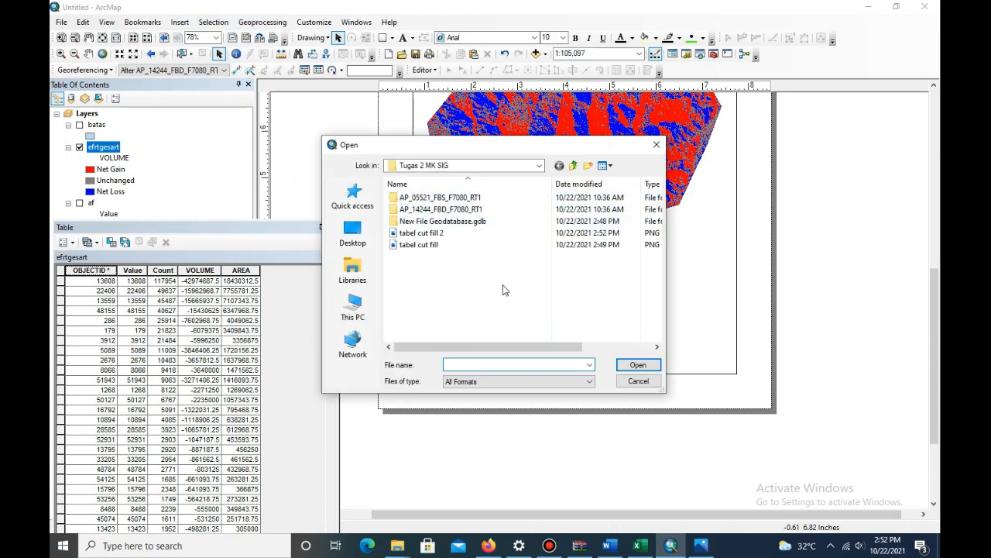
{"action": "left_click", "coordinate": [422, 232]}
{"action": "left_click", "coordinate": [638, 364]}
{"action": "left_click_drag", "start_coordinate": [607, 259], "coordinate": [695, 349]}
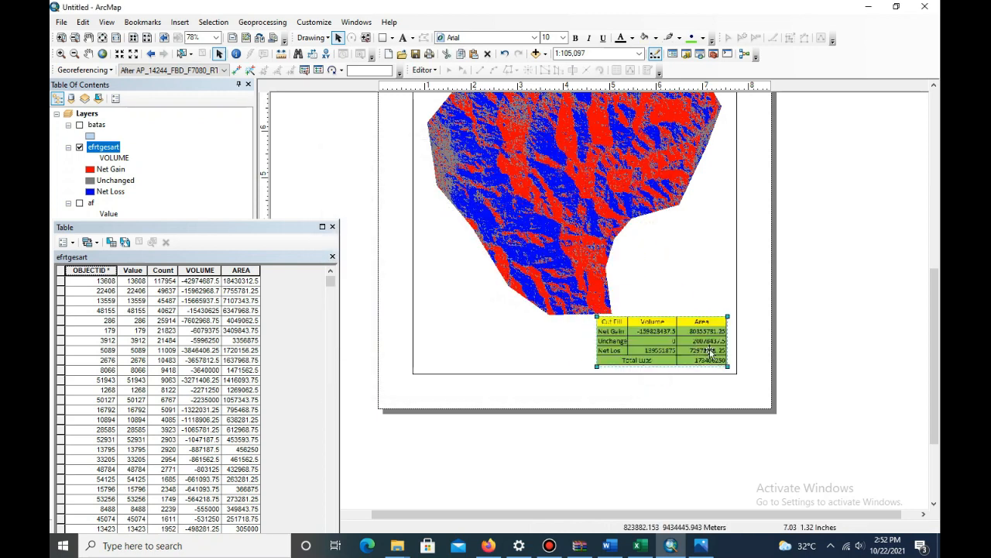
{"action": "scroll", "coordinate": [701, 327], "scroll_direction": "down", "scroll_amount": 1}
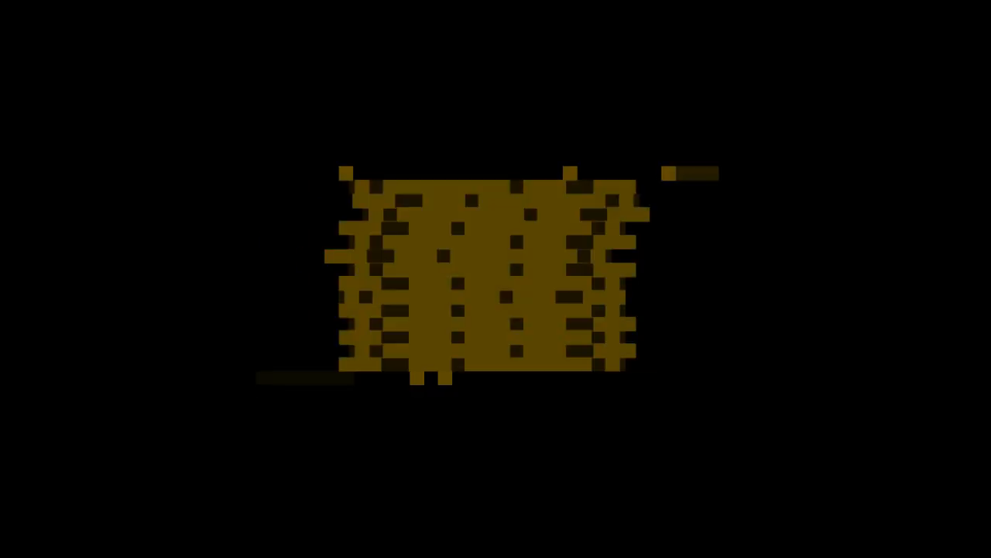